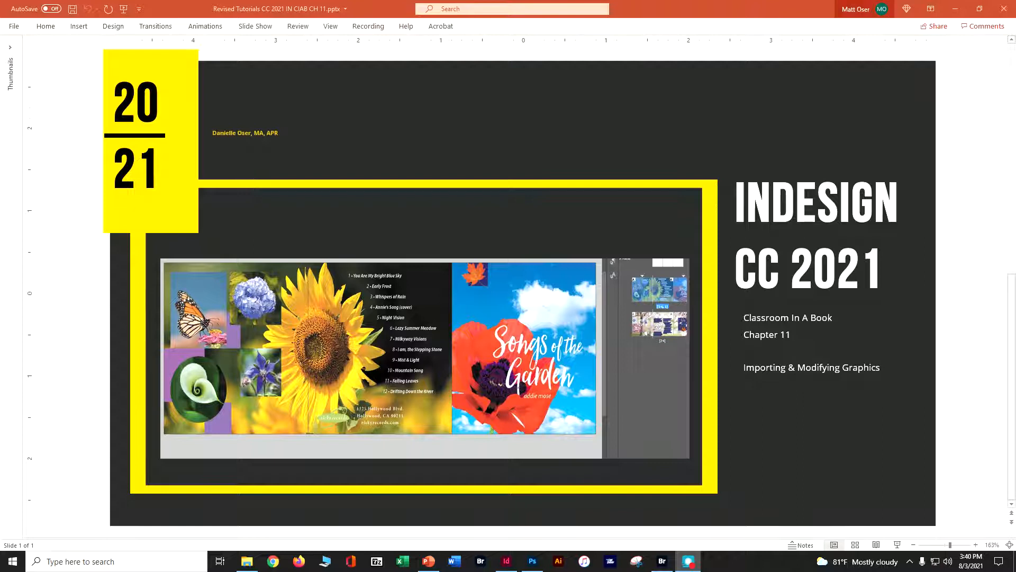
Switch to InDesign and relink the front cover's large butterfly image to Cover-RedFlower.psd.
{"action": "left_click", "coordinate": [956, 8]}
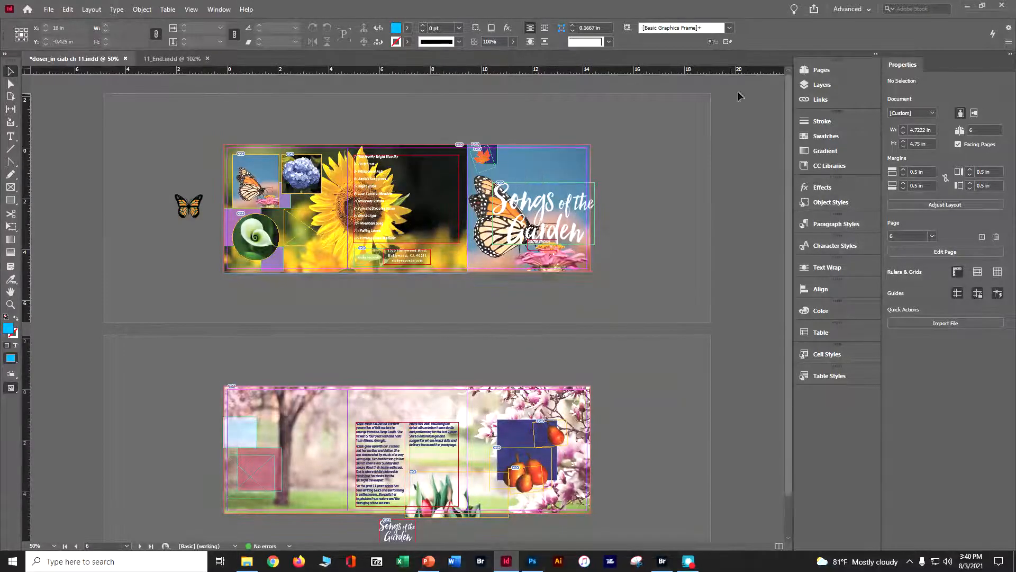
{"action": "left_click", "coordinate": [807, 101]}
{"action": "left_click", "coordinate": [528, 176]}
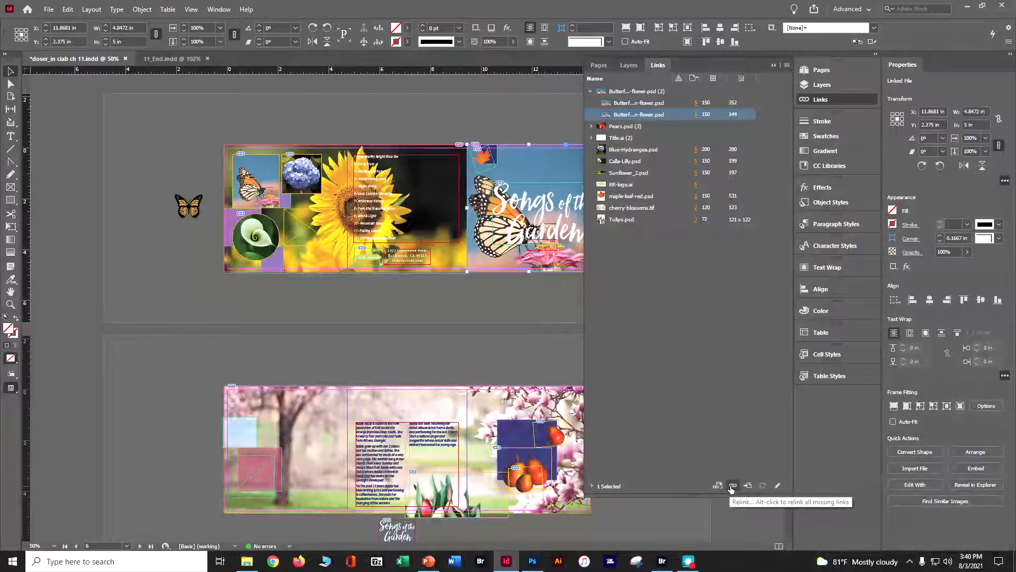
{"action": "left_click", "coordinate": [732, 485]}
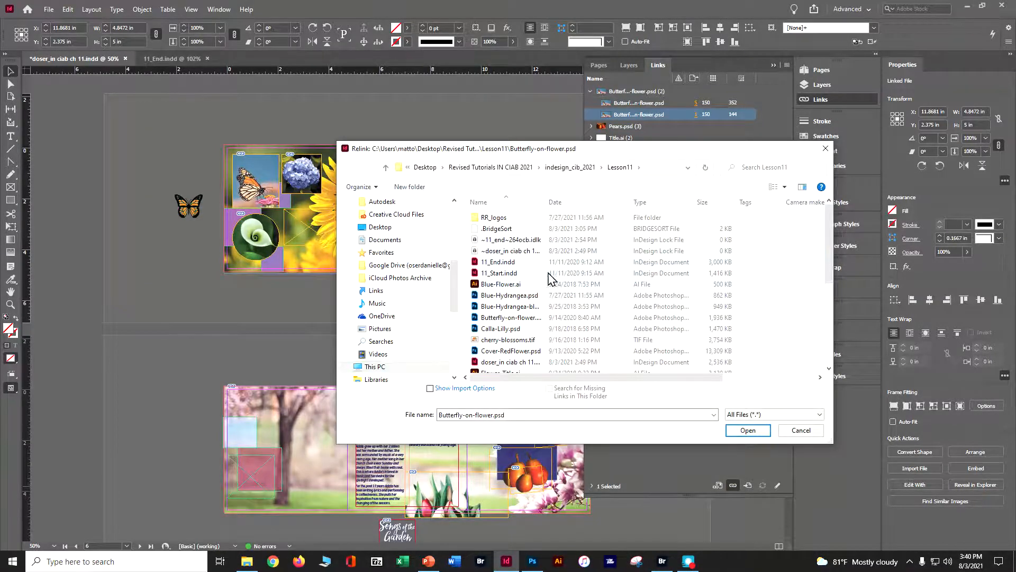
{"action": "left_click", "coordinate": [523, 352]}
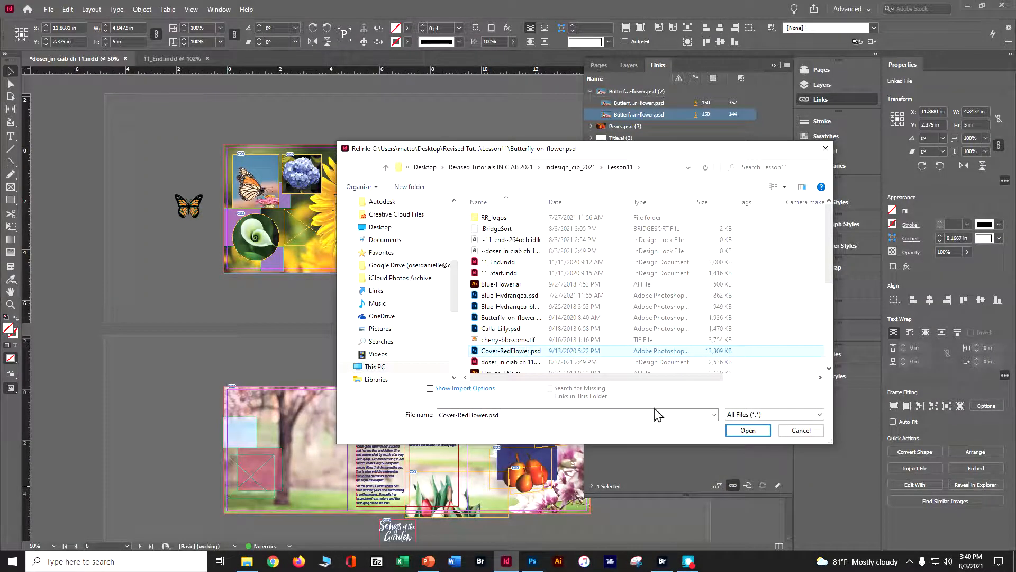
{"action": "left_click", "coordinate": [748, 430]}
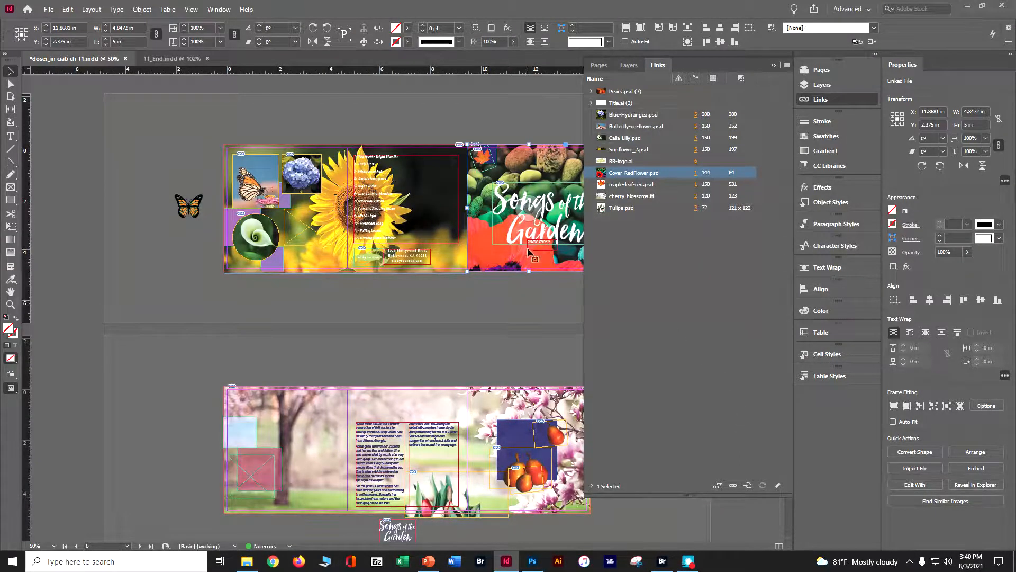
Move the red flower image up inside its front cover frame to bring in the dark flower centre, and save the document.
{"action": "key", "text": "ctrl+minus"}
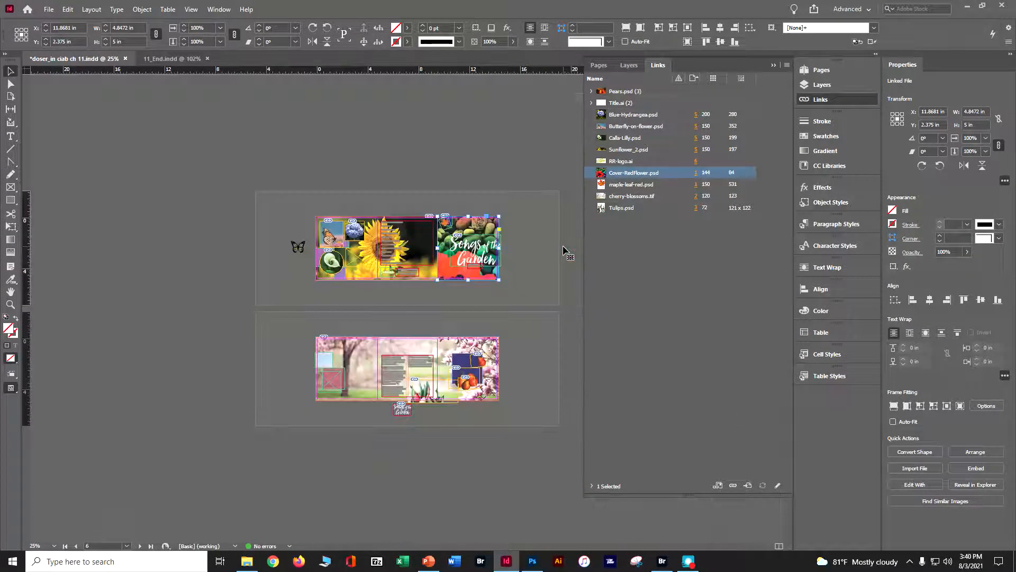
{"action": "key", "text": "ctrl+1"}
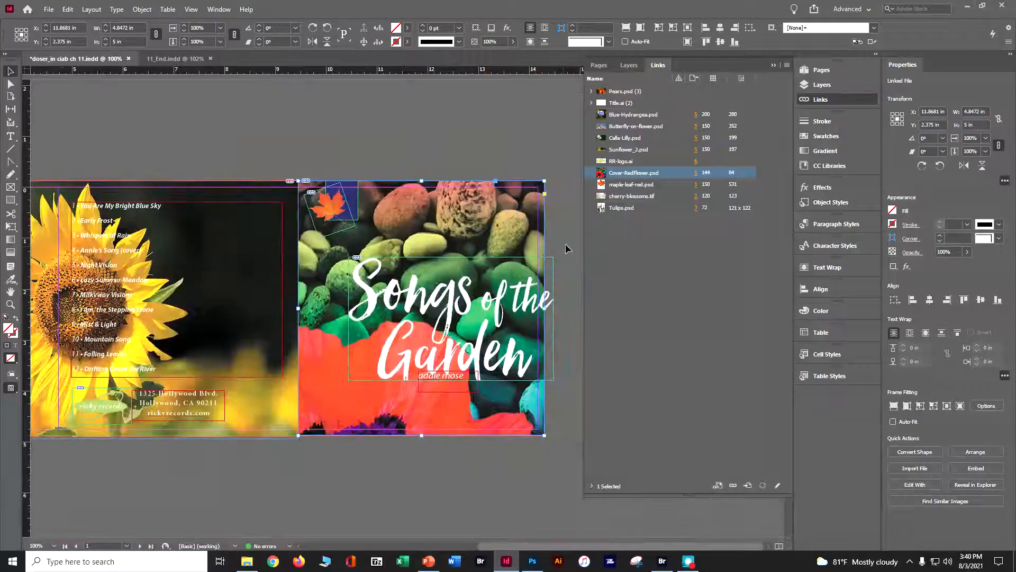
{"action": "left_click", "coordinate": [775, 64]}
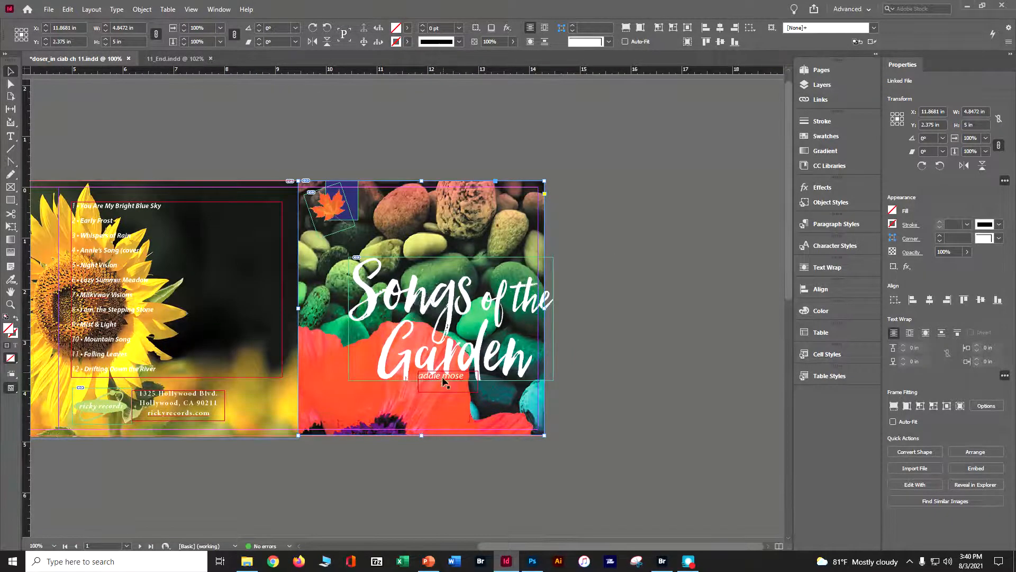
{"action": "left_click", "coordinate": [421, 309]}
{"action": "left_click_drag", "start_coordinate": [422, 309], "coordinate": [436, 226]}
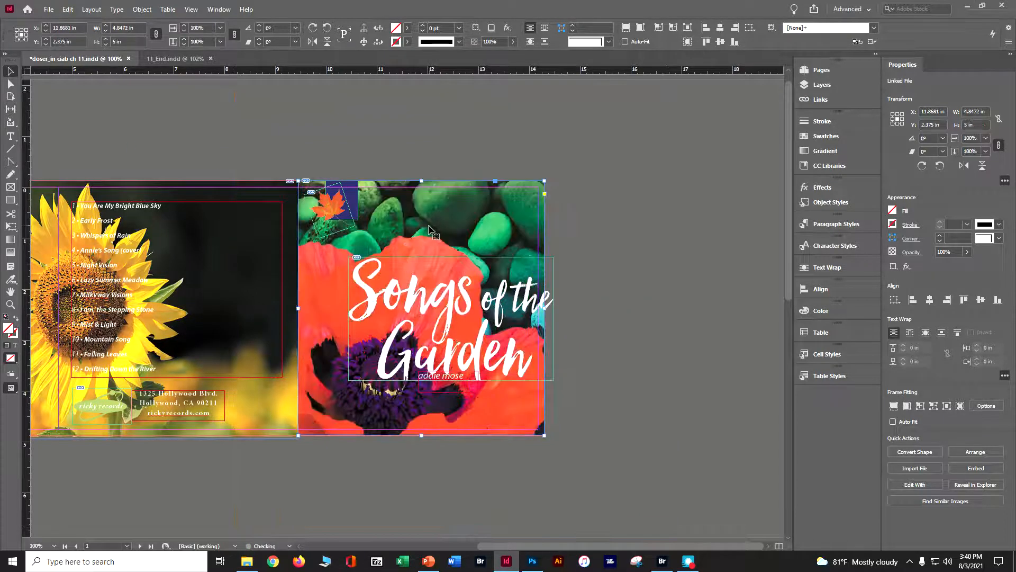
{"action": "left_click", "coordinate": [615, 288]}
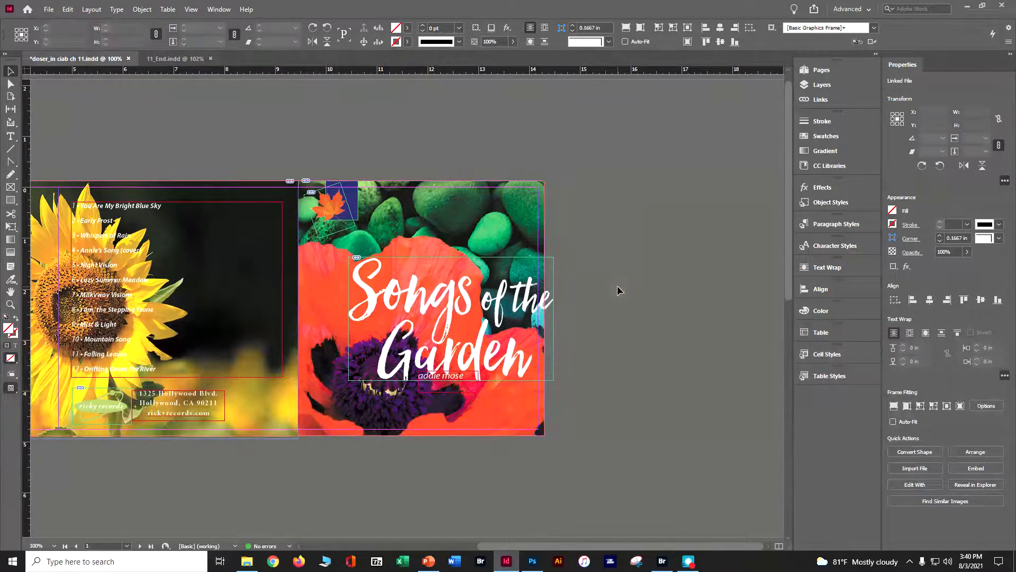
{"action": "key", "text": "ctrl+s"}
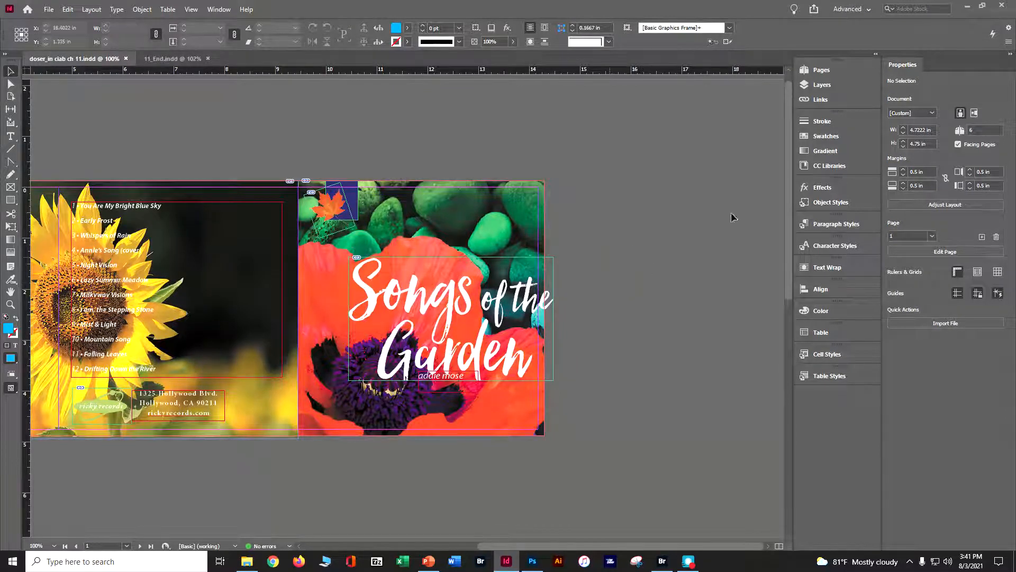
Examine the document's layers, the images on the Background photos layer, and the list of linked files.
{"action": "left_click", "coordinate": [815, 98]}
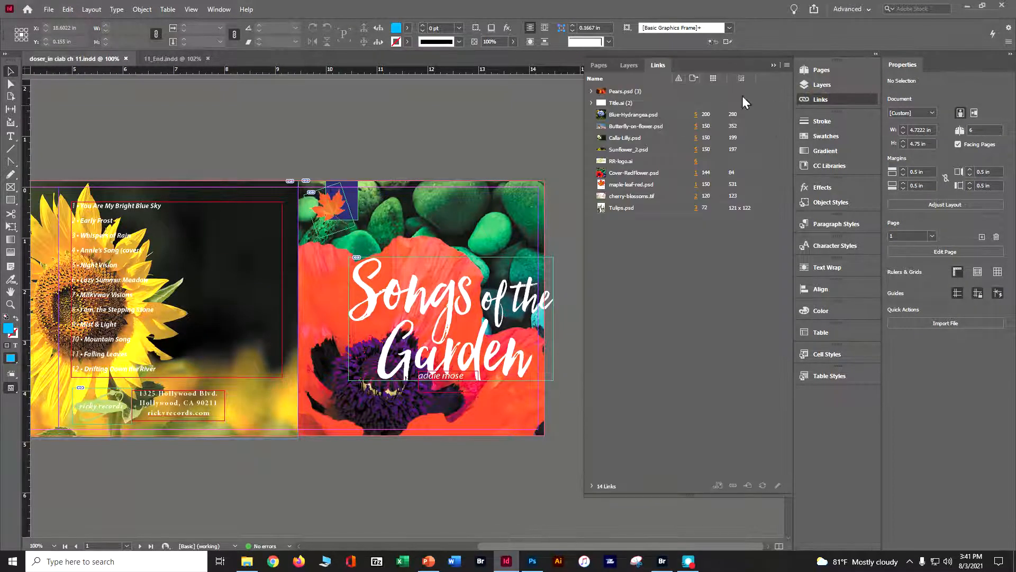
{"action": "left_click", "coordinate": [839, 86]}
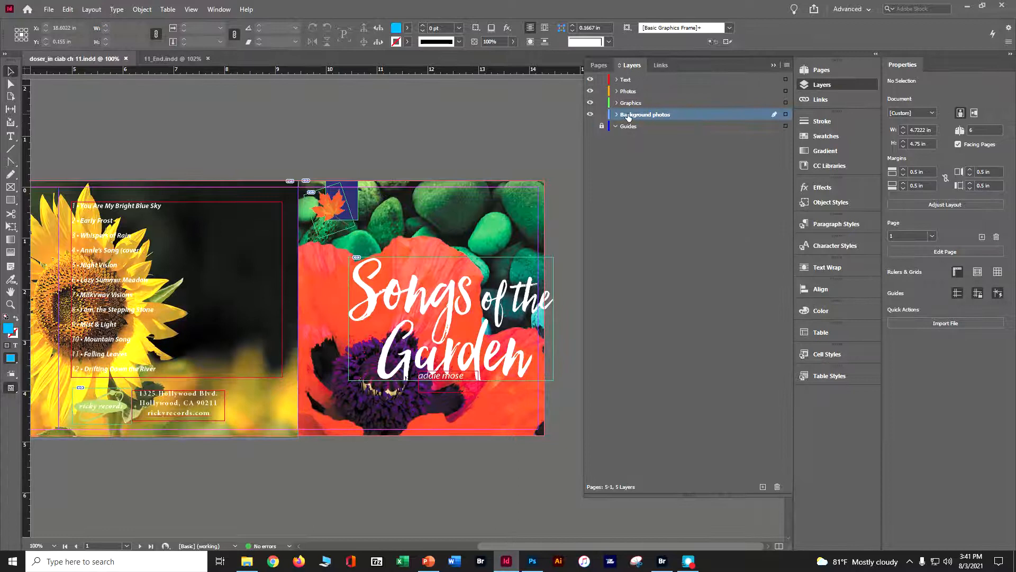
{"action": "left_click", "coordinate": [633, 92]}
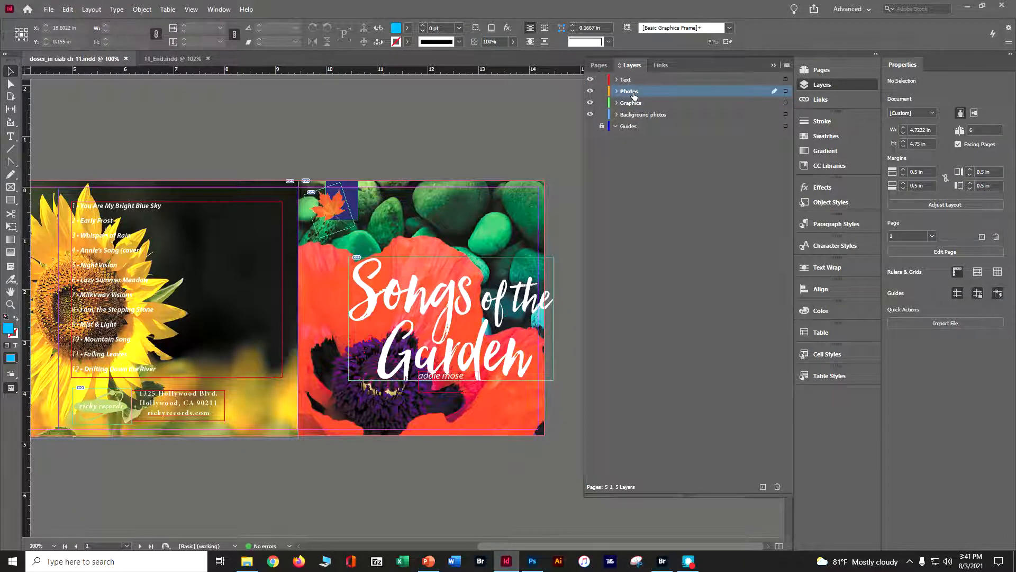
{"action": "left_click", "coordinate": [645, 121]}
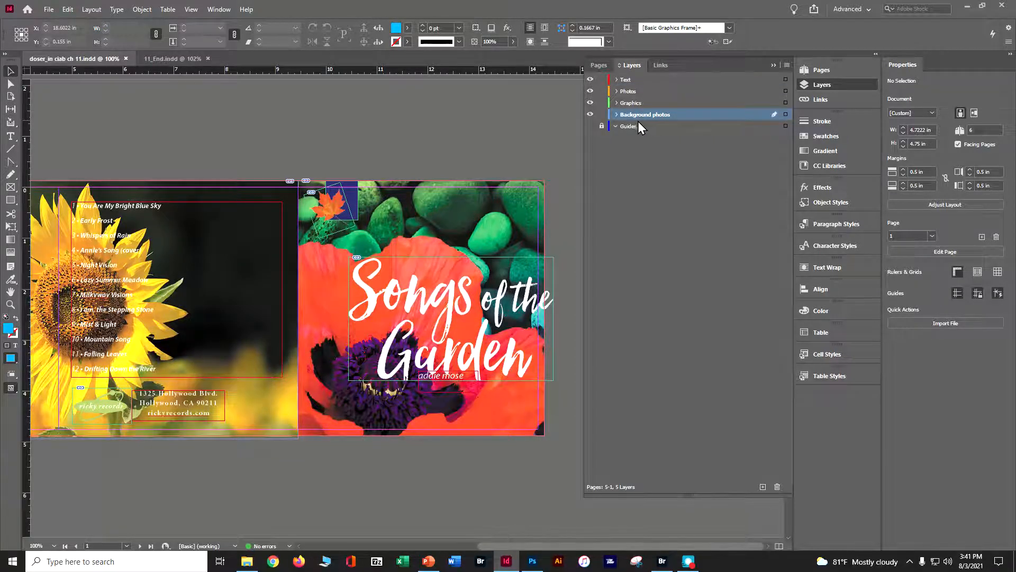
{"action": "left_click", "coordinate": [616, 115]}
{"action": "left_click", "coordinate": [643, 139]}
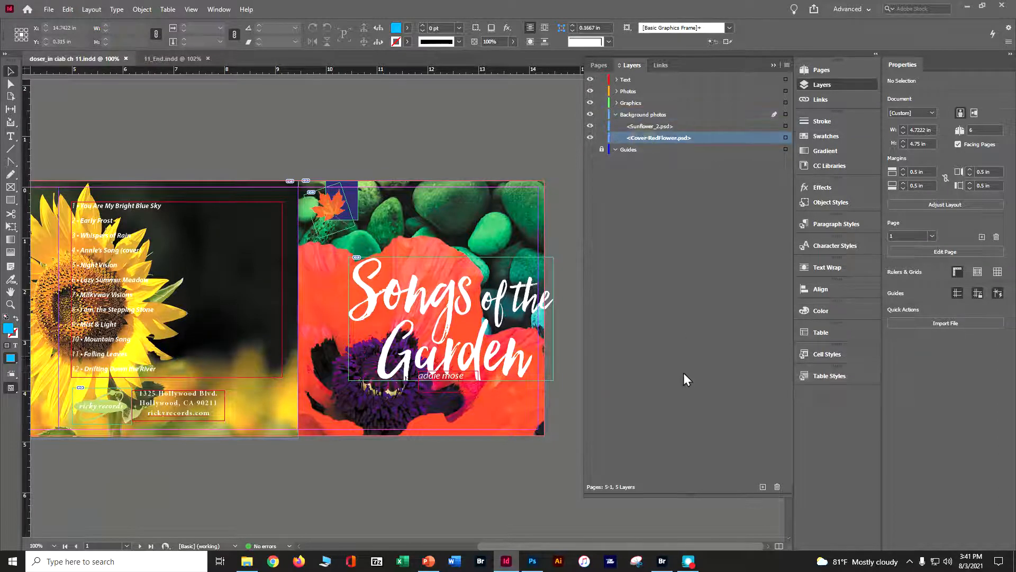
{"action": "left_click", "coordinate": [661, 66]}
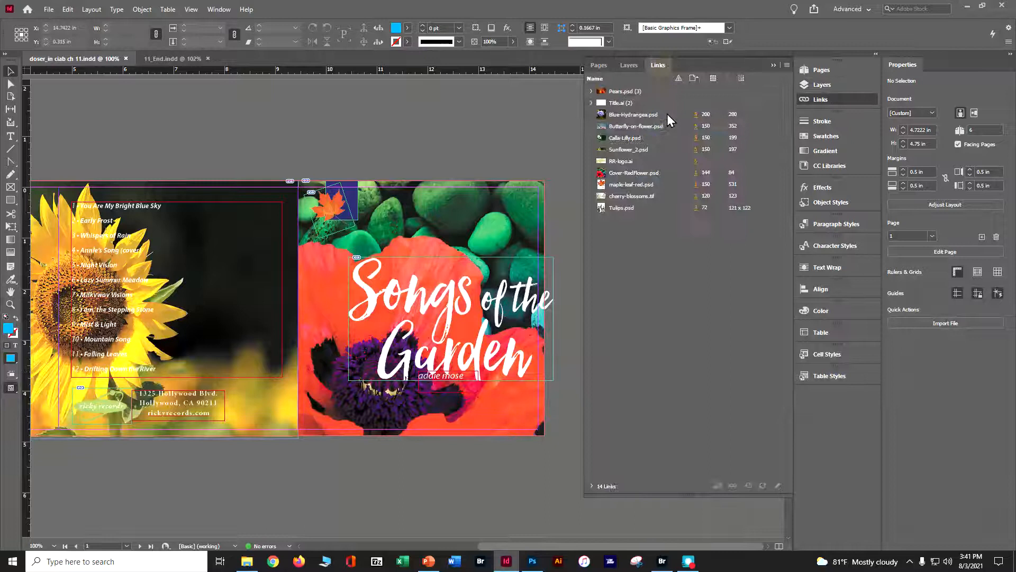
Open the object layer options for the front cover's red flower image and turn on the preview.
{"action": "left_click", "coordinate": [541, 201]}
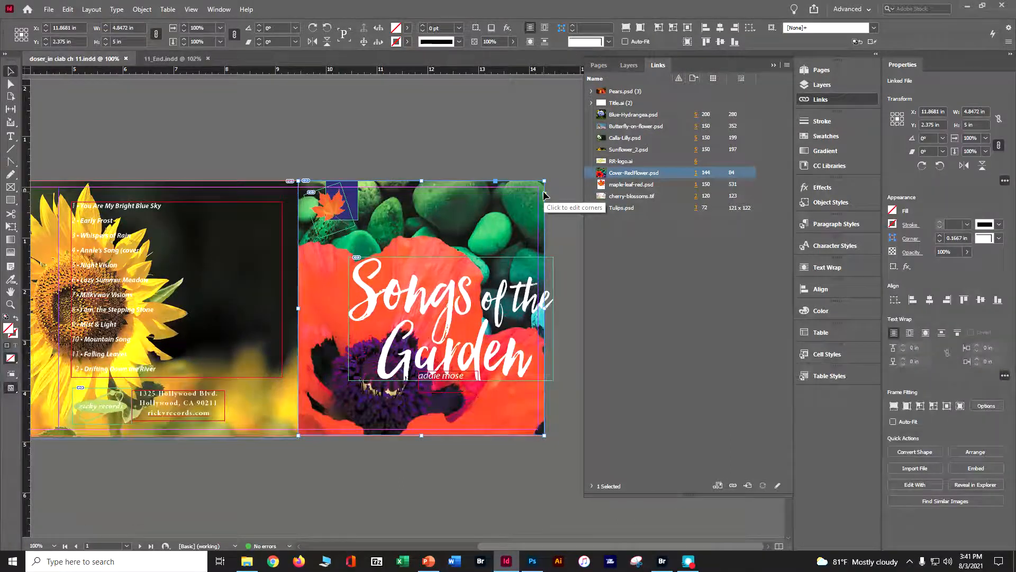
{"action": "left_click", "coordinate": [148, 11]}
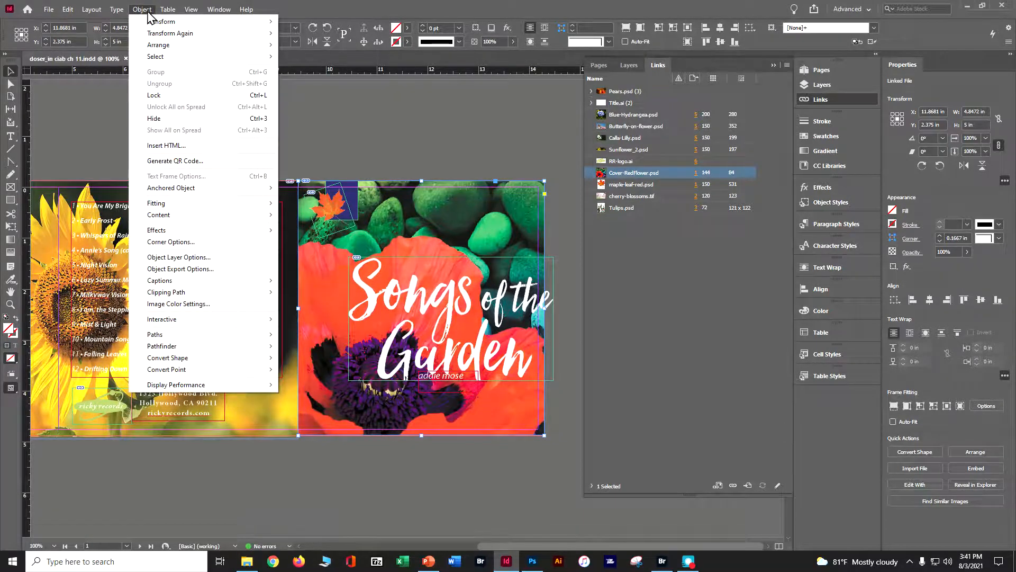
{"action": "left_click", "coordinate": [190, 258]}
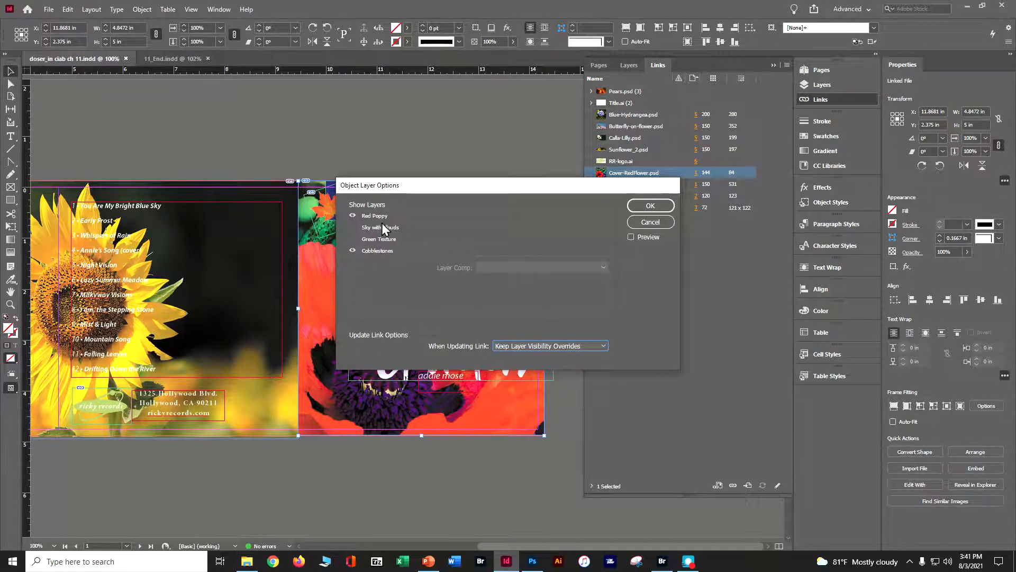
{"action": "left_click_drag", "start_coordinate": [466, 196], "coordinate": [726, 253]}
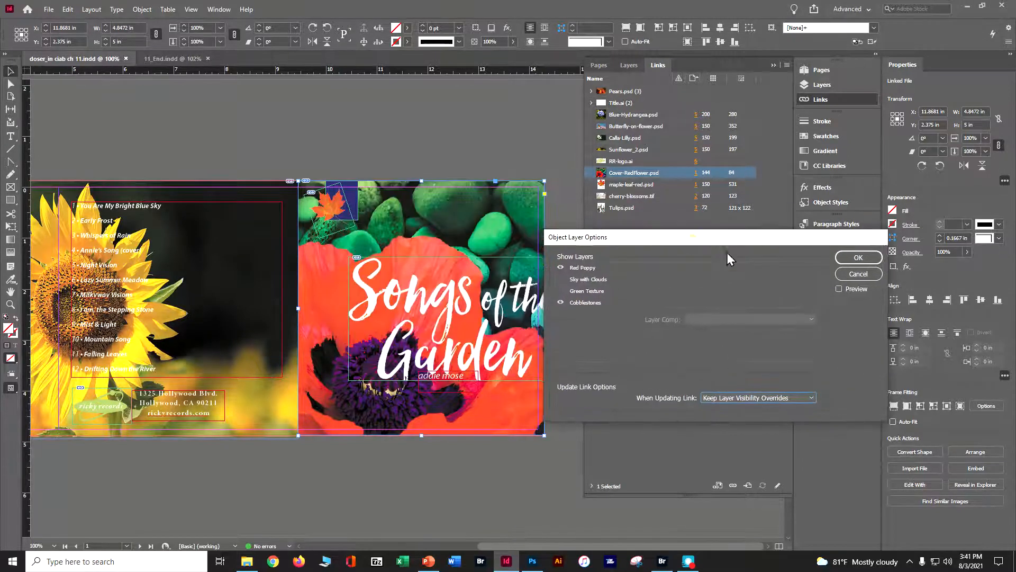
{"action": "left_click", "coordinate": [839, 288]}
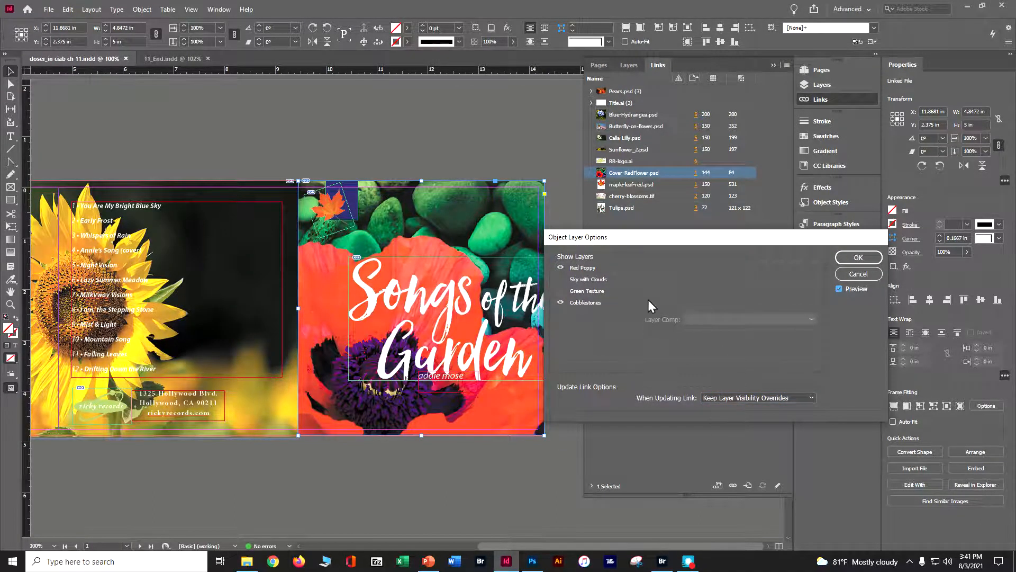
Show only the Red Poppy and Sky with Clouds layers in the cover image, apply the change and save the document.
{"action": "left_click", "coordinate": [560, 279]}
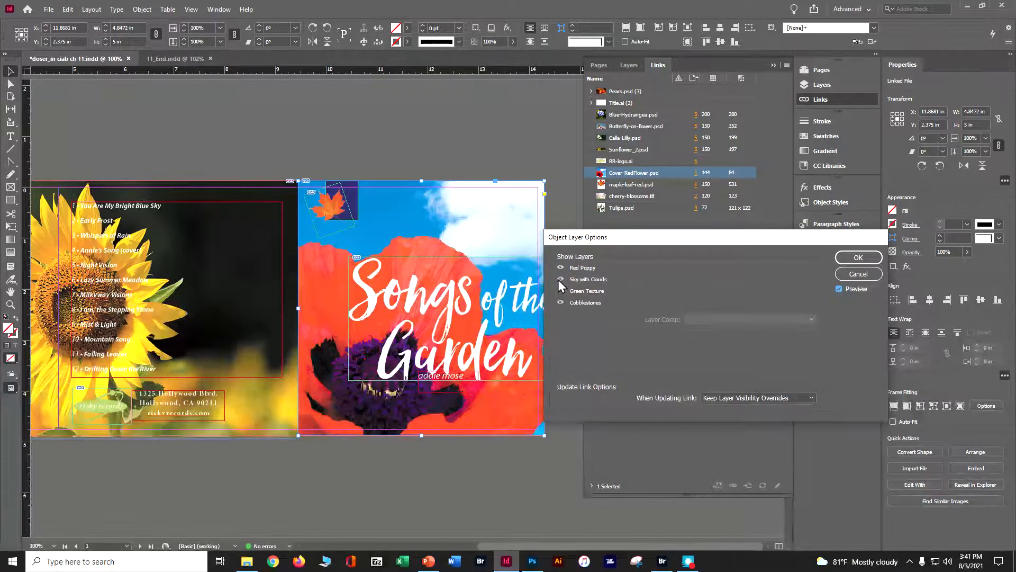
{"action": "left_click", "coordinate": [559, 292]}
{"action": "left_click", "coordinate": [560, 279]}
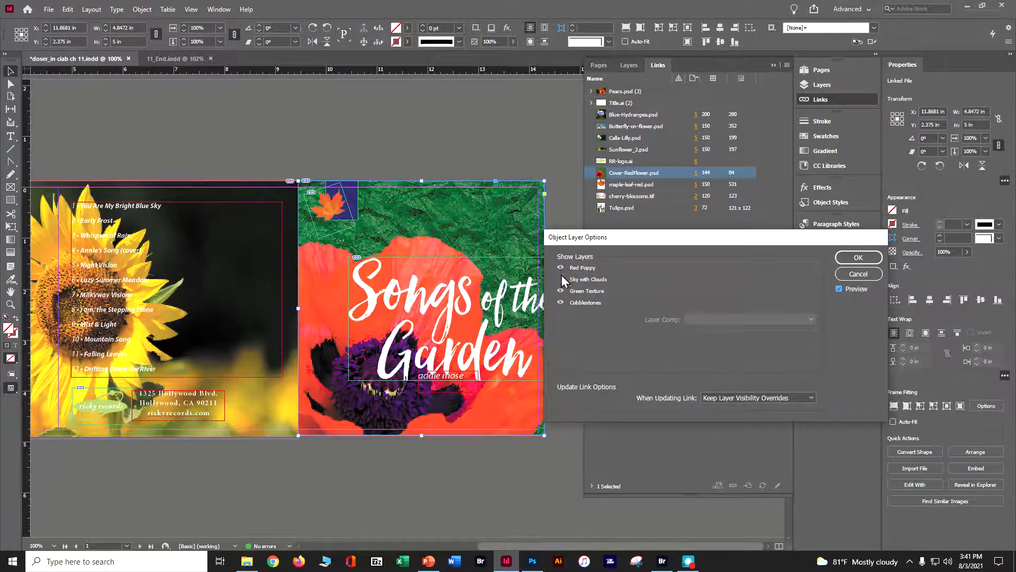
{"action": "left_click", "coordinate": [560, 279]}
{"action": "left_click", "coordinate": [560, 290]}
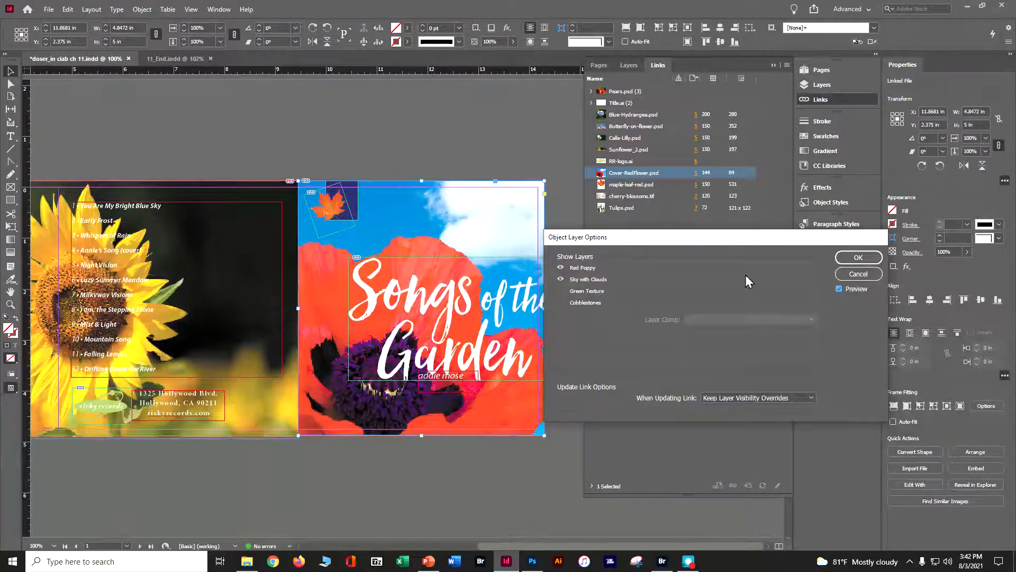
{"action": "left_click", "coordinate": [856, 269]}
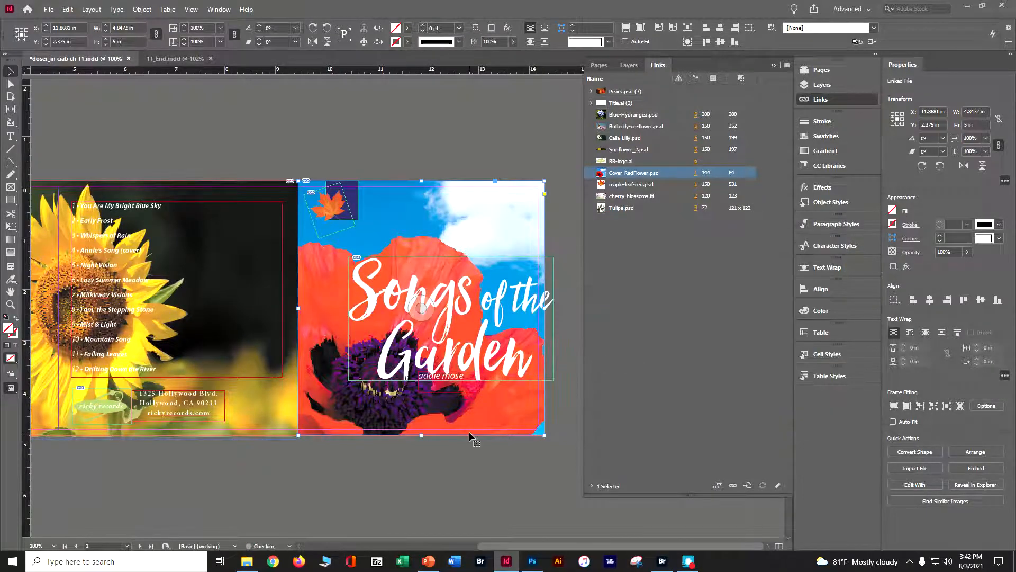
{"action": "key", "text": "ctrl+s"}
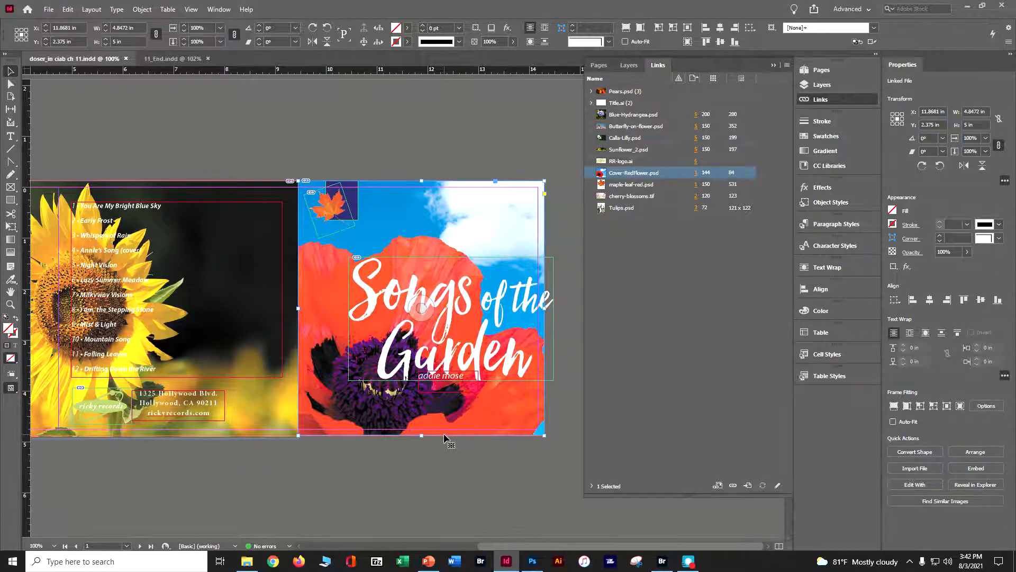
Select the Songs of the Garden title graphic on the pasteboard below the inside spread, close up.
{"action": "left_click", "coordinate": [190, 9]}
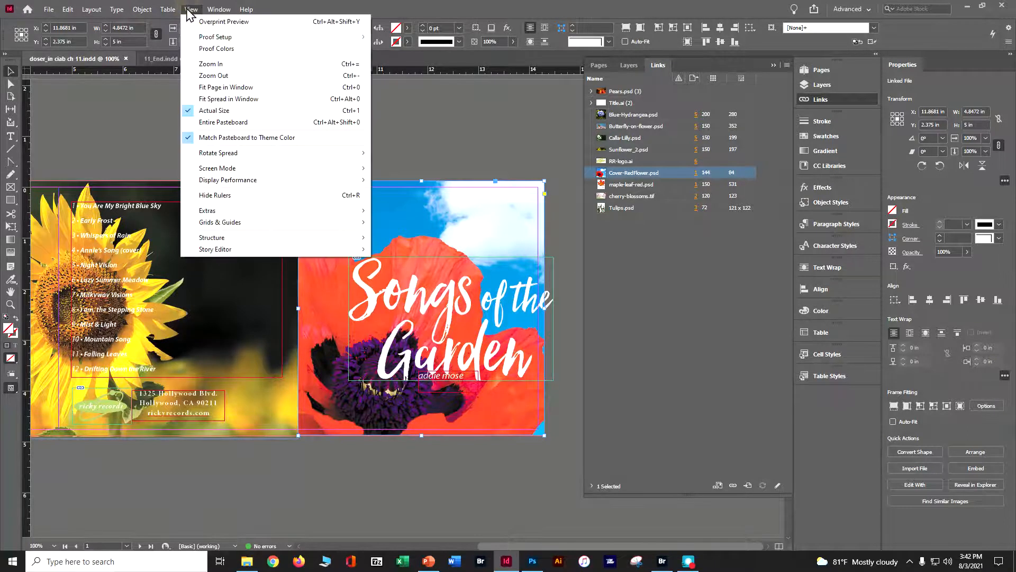
{"action": "left_click", "coordinate": [202, 97]}
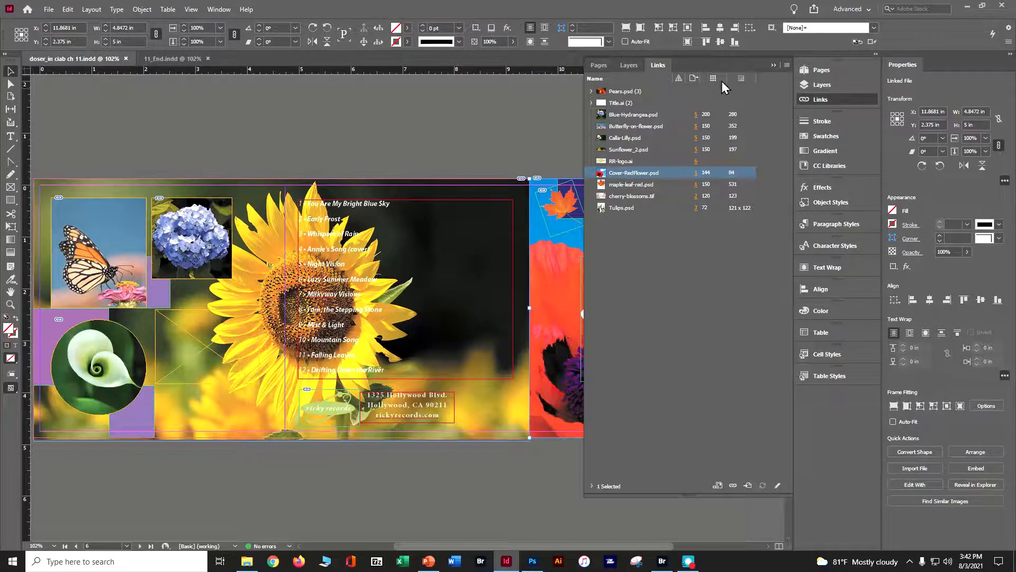
{"action": "left_click", "coordinate": [763, 64]}
{"action": "scroll", "coordinate": [576, 352], "scroll_direction": "down", "scroll_amount": 8}
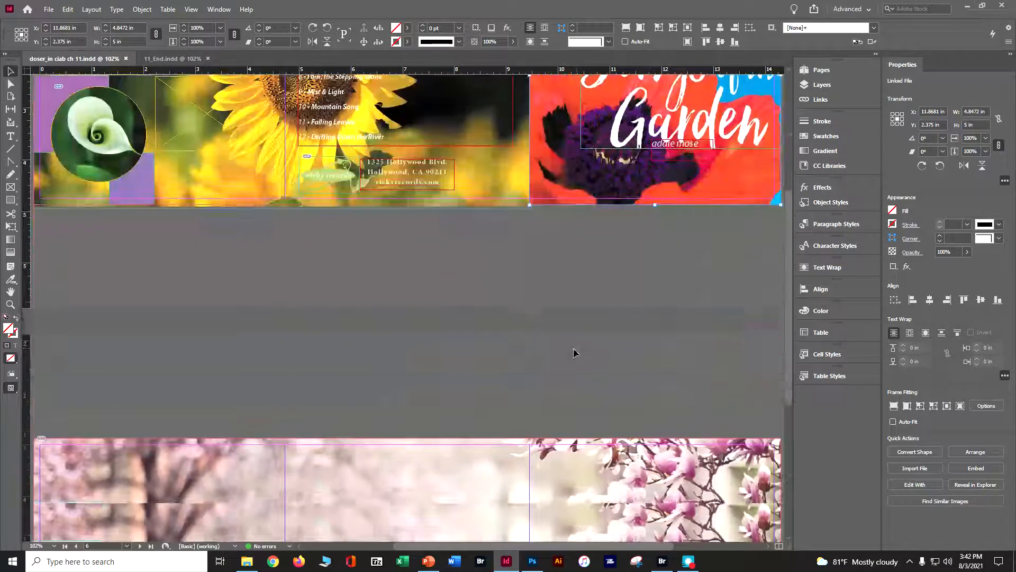
{"action": "left_click", "coordinate": [394, 470]}
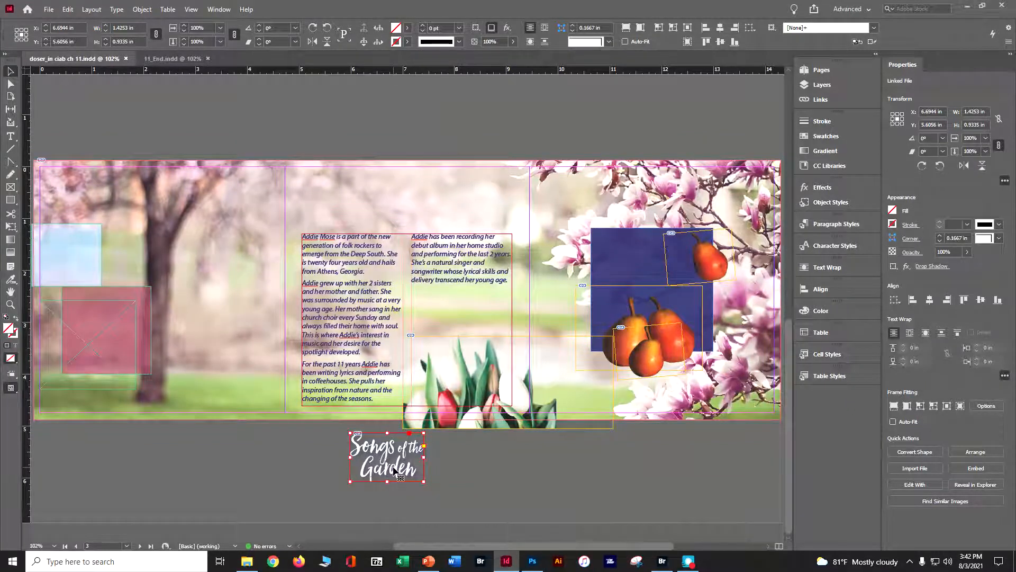
{"action": "left_click", "coordinate": [12, 295]}
{"action": "left_click", "coordinate": [11, 303]}
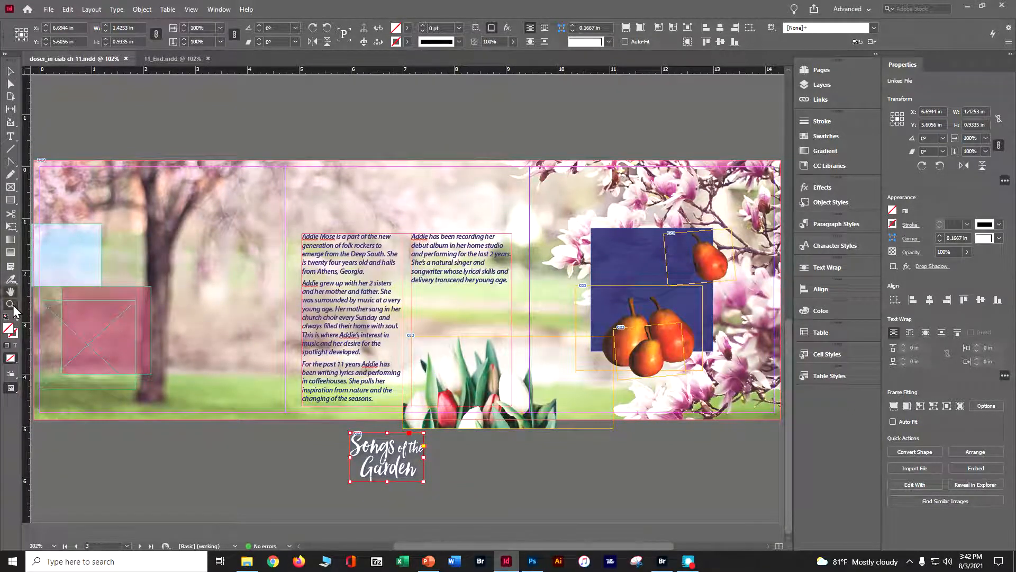
{"action": "left_click", "coordinate": [381, 451]}
{"action": "left_click", "coordinate": [382, 450]}
{"action": "left_click", "coordinate": [432, 296]}
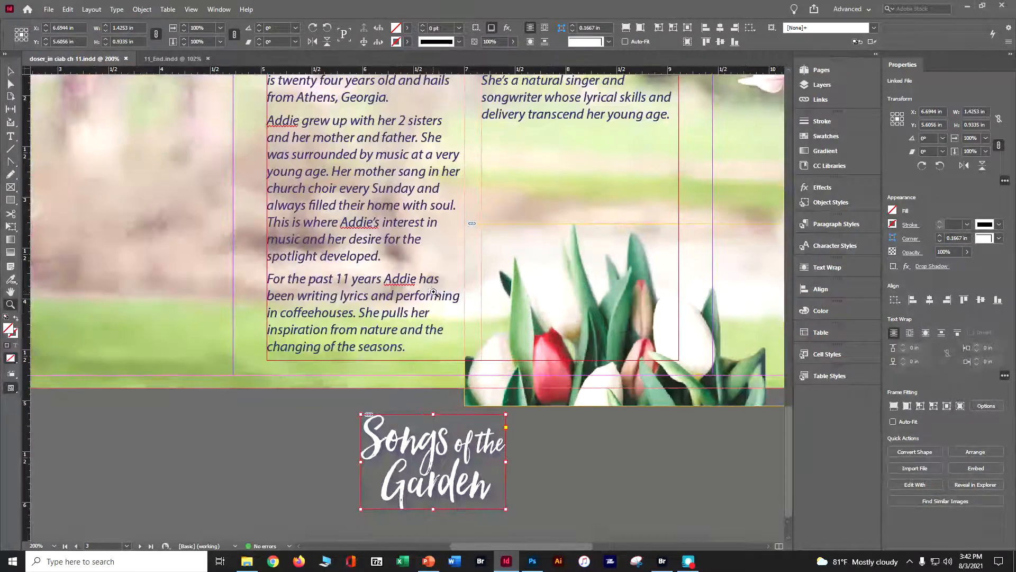
{"action": "left_click", "coordinate": [433, 289]}
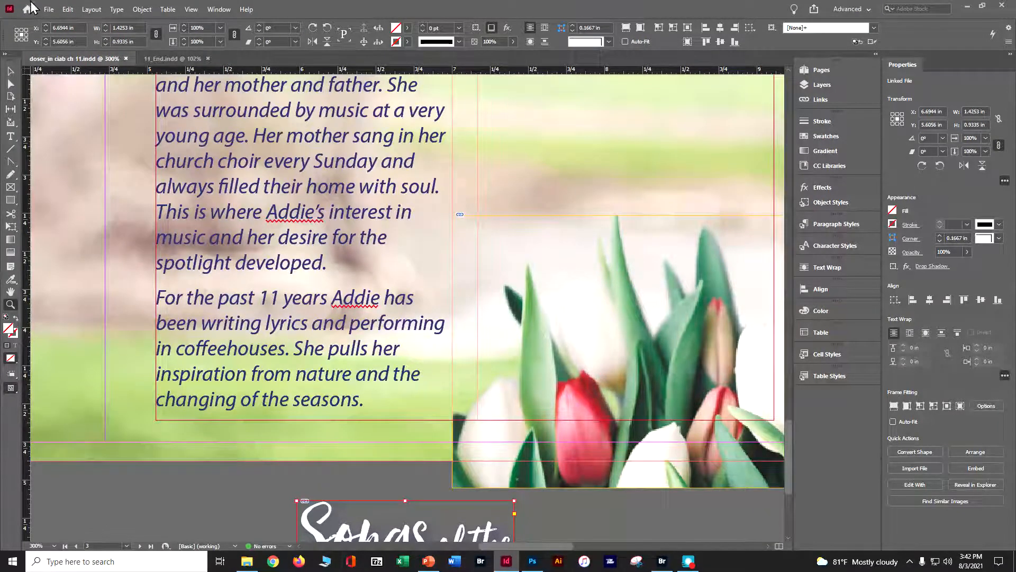
Show hidden characters and insert an empty paragraph after the biography's first paragraph, ending in "Athens, Georgia.".
{"action": "left_click", "coordinate": [117, 11]}
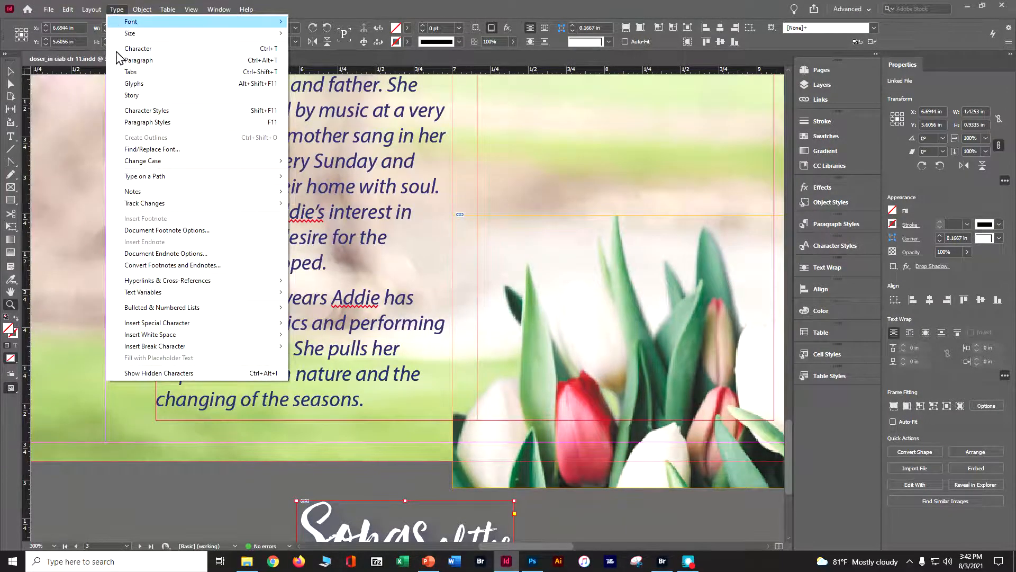
{"action": "left_click", "coordinate": [212, 373]}
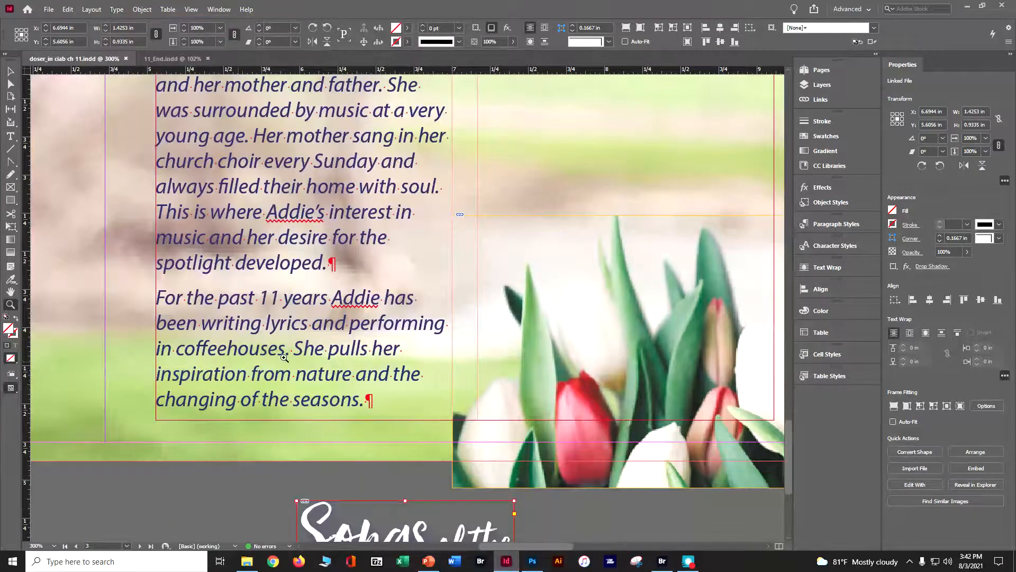
{"action": "scroll", "coordinate": [316, 312], "scroll_direction": "up", "scroll_amount": 1}
{"action": "scroll", "coordinate": [316, 312], "scroll_direction": "up", "scroll_amount": 4}
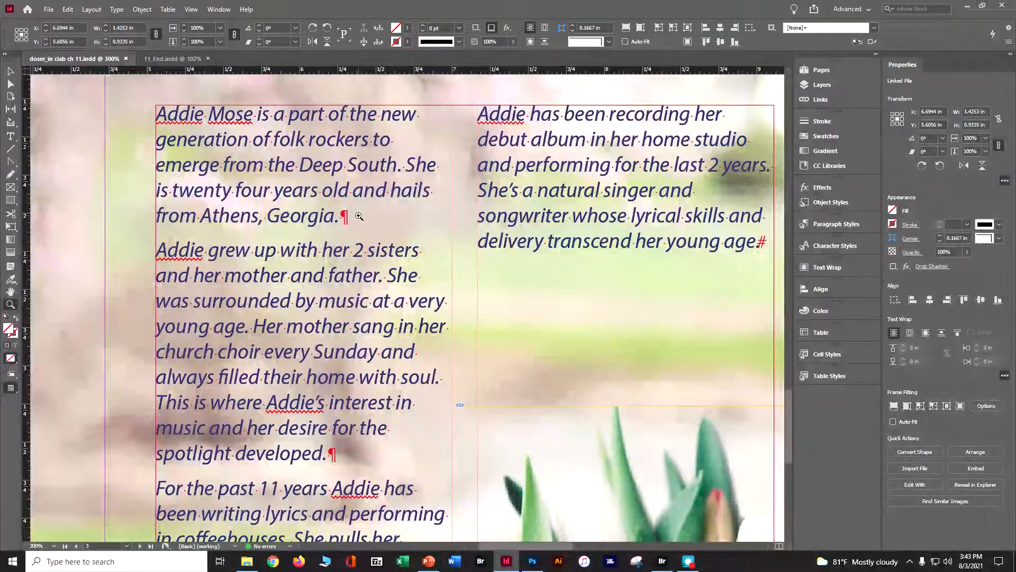
{"action": "left_click", "coordinate": [10, 136]}
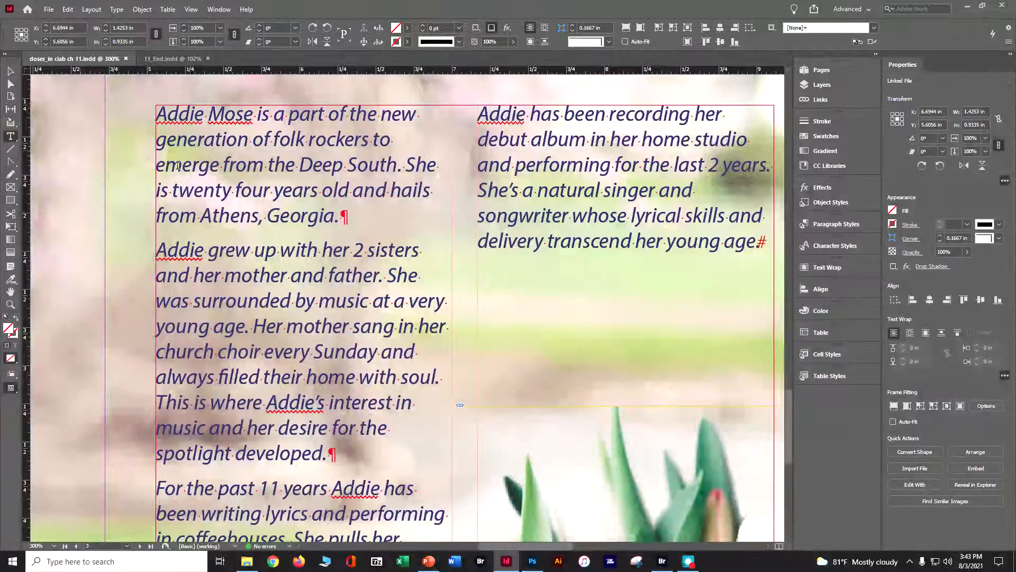
{"action": "left_click", "coordinate": [403, 227]}
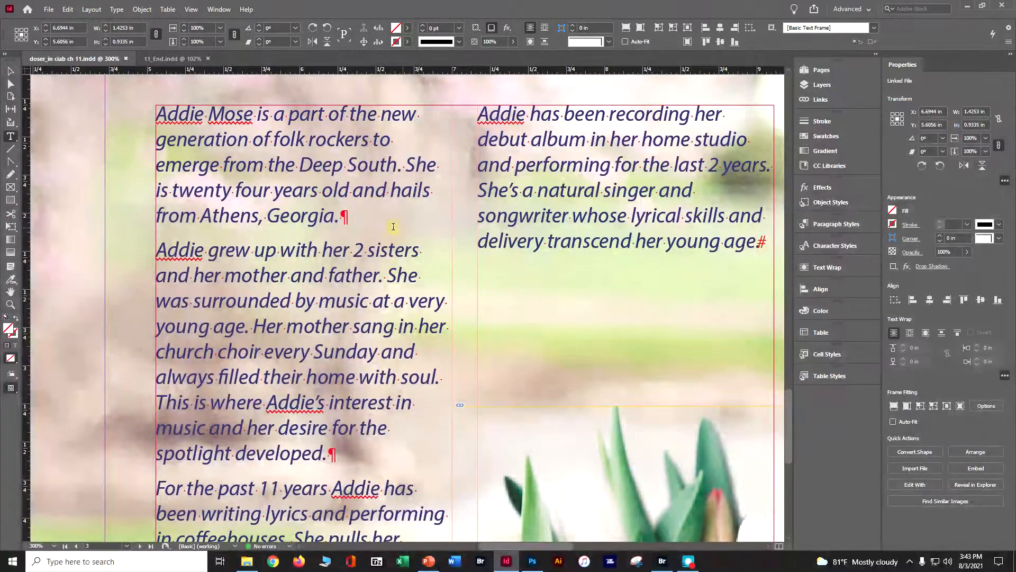
{"action": "left_click", "coordinate": [363, 220]}
{"action": "key", "text": "Return"}
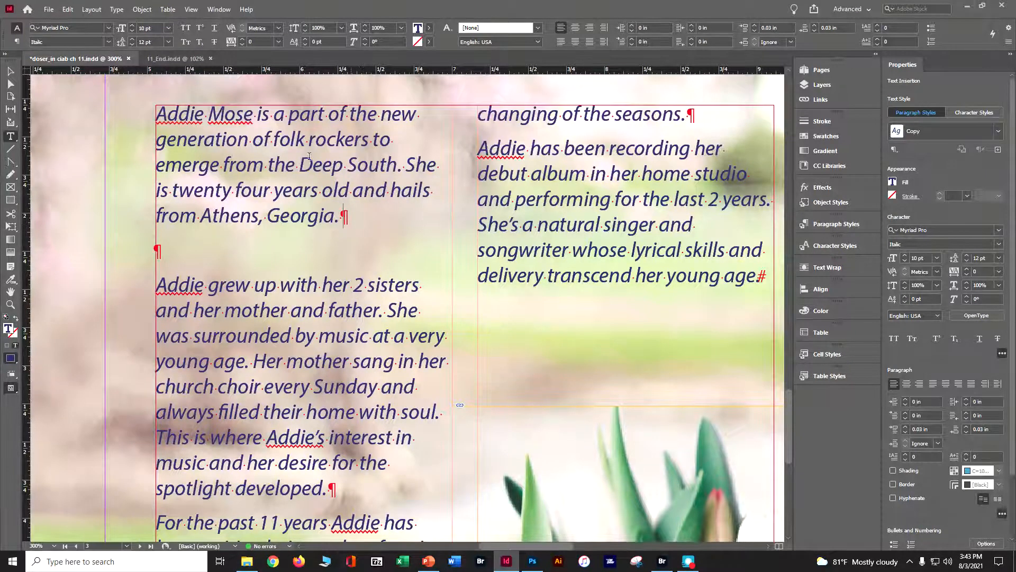
Anchor the Songs of the Garden graphic to the empty paragraph in the biography and move it up over that spot.
{"action": "left_click", "coordinate": [13, 71]}
{"action": "scroll", "coordinate": [109, 245], "scroll_direction": "down", "scroll_amount": 3}
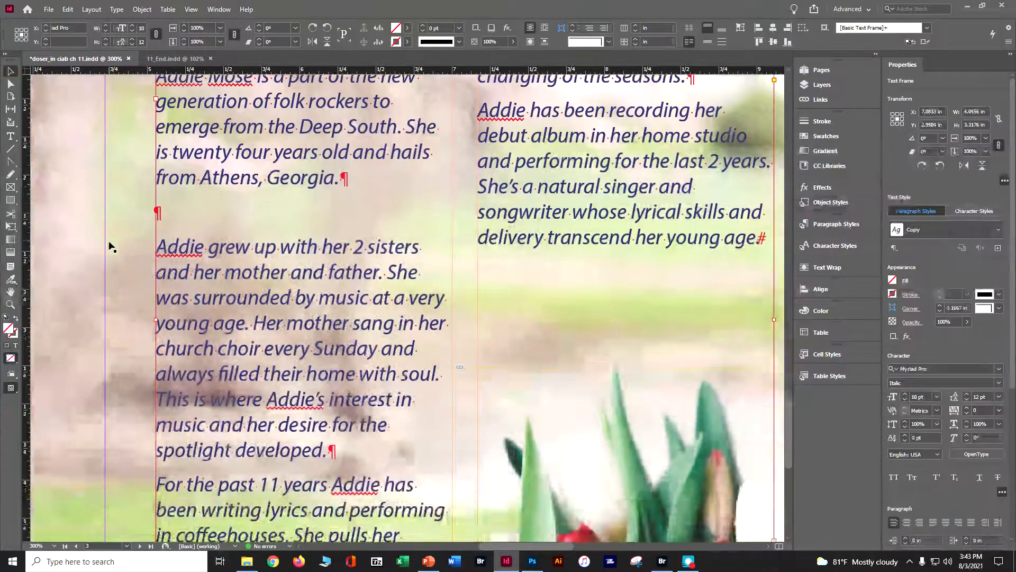
{"action": "scroll", "coordinate": [219, 316], "scroll_direction": "down", "scroll_amount": 6}
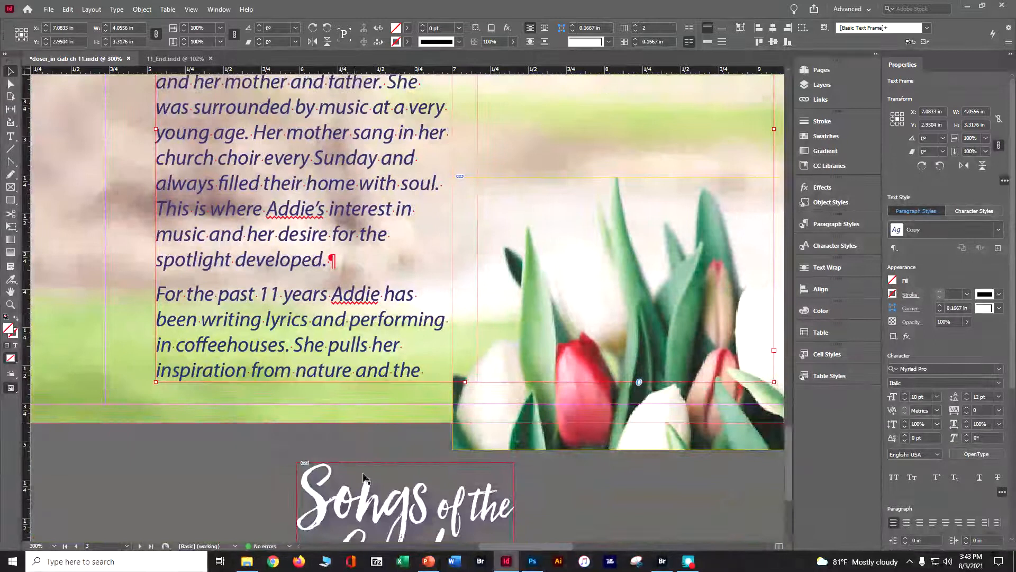
{"action": "left_click", "coordinate": [366, 489]}
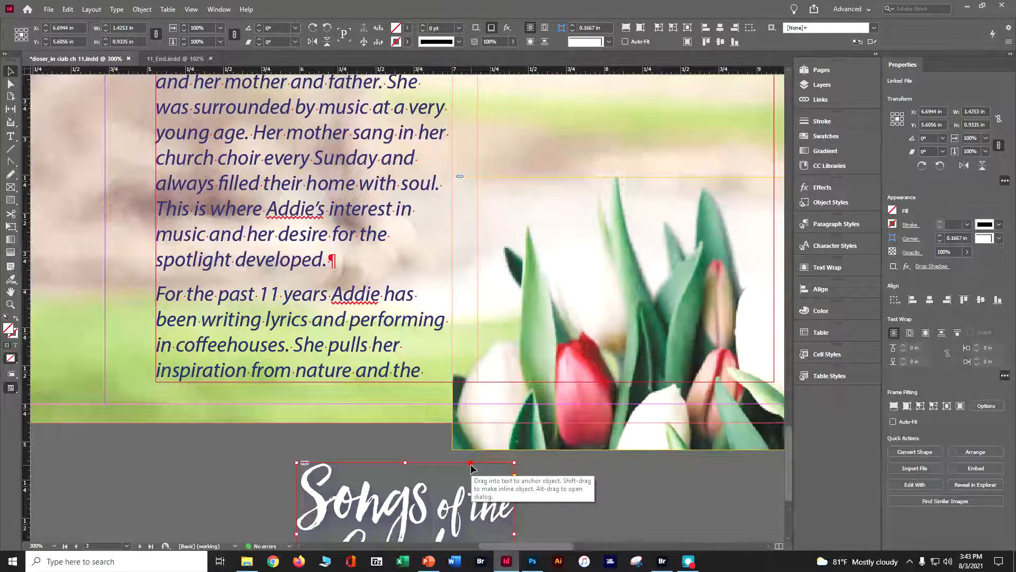
{"action": "key", "text": "ctrl+minus"}
{"action": "key", "text": "ctrl+minus"}
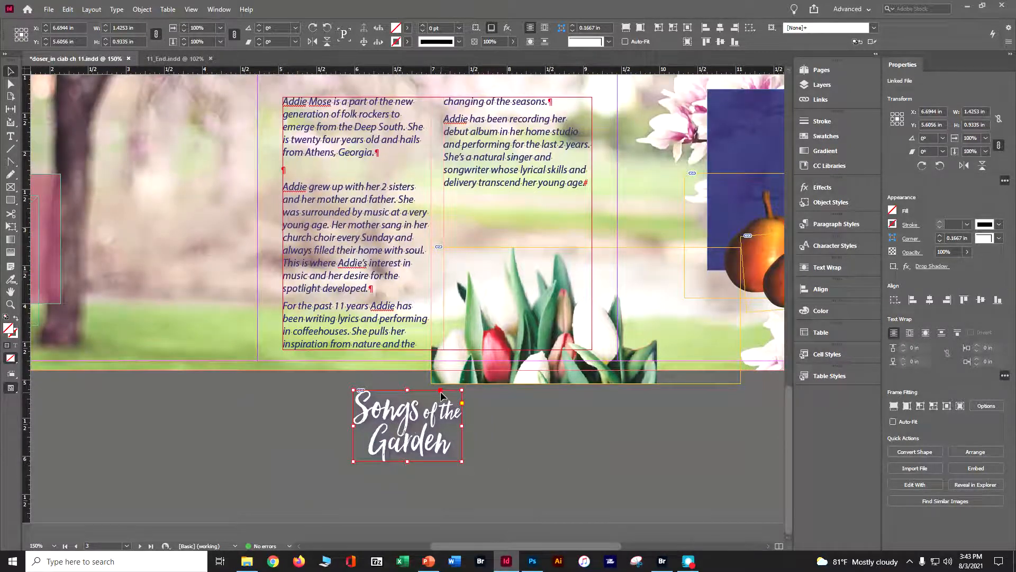
{"action": "left_click_drag", "start_coordinate": [368, 252], "coordinate": [287, 173]}
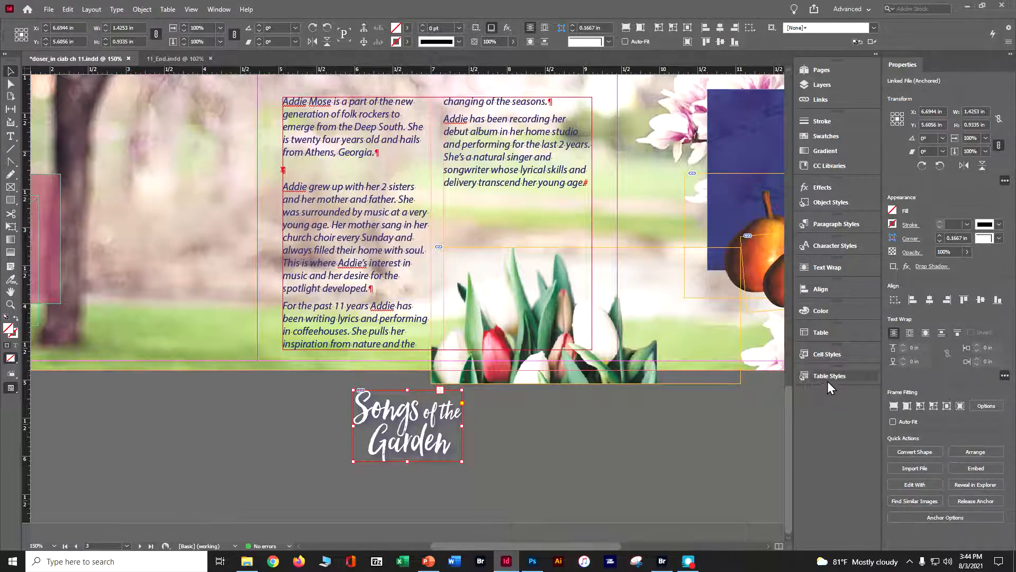
{"action": "left_click_drag", "start_coordinate": [400, 428], "coordinate": [343, 181]}
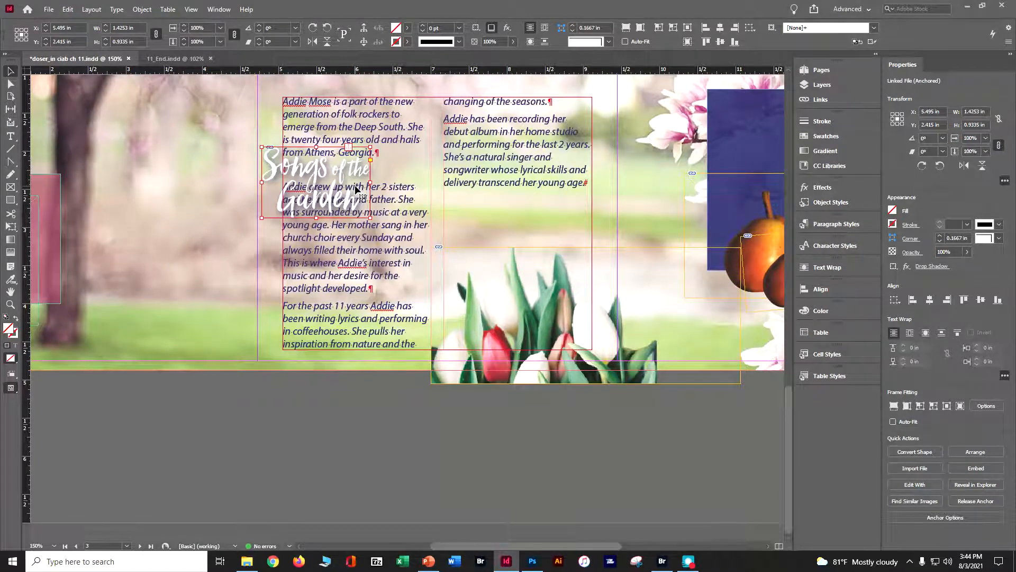
Add three more empty paragraphs between the first and second biography paragraphs to make room for the title graphic.
{"action": "left_click", "coordinate": [380, 171]}
{"action": "double_click", "coordinate": [361, 168]}
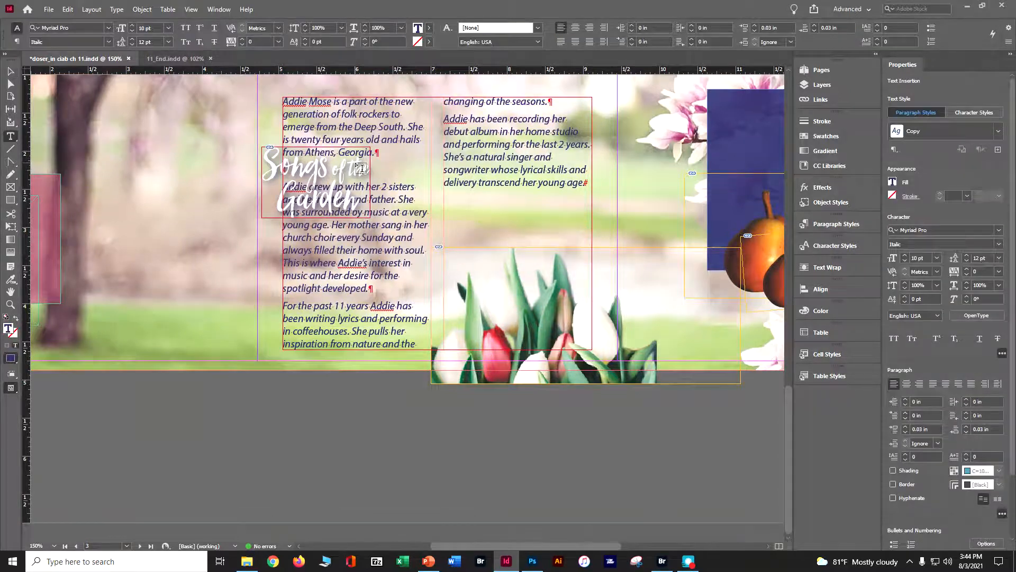
{"action": "key", "text": "KP_Enter"}
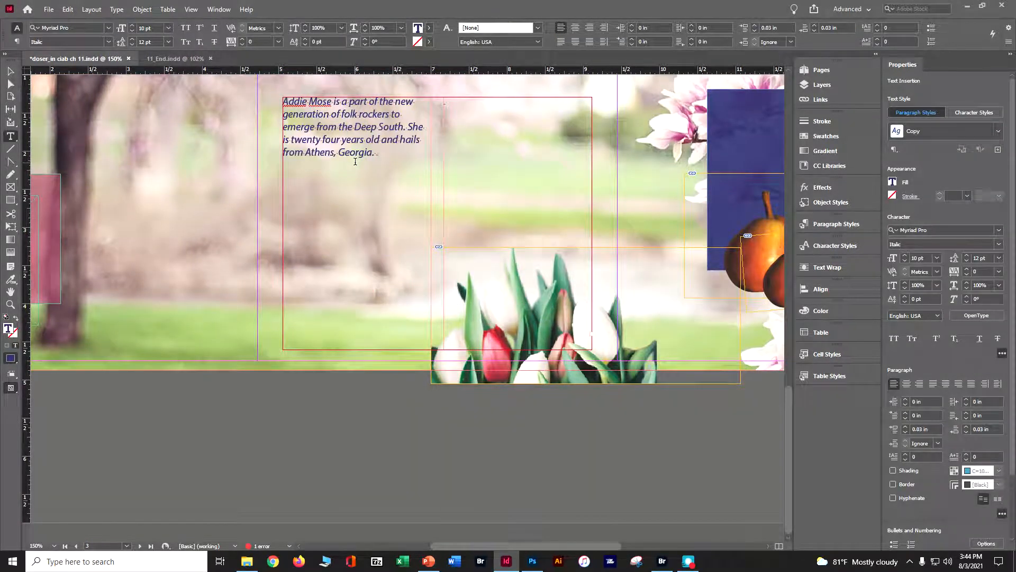
{"action": "key", "text": "ctrl+z"}
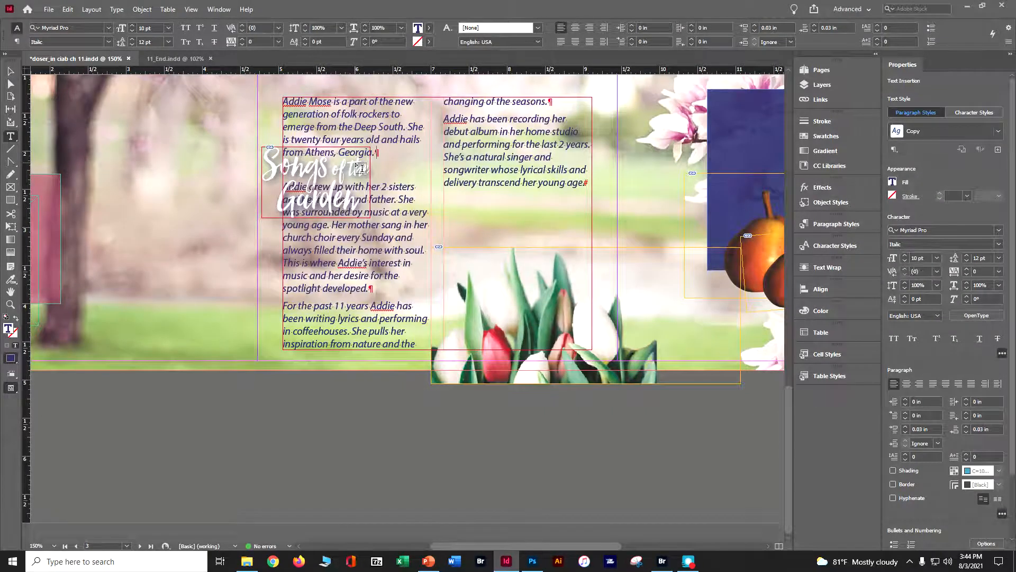
{"action": "key", "text": "Return"}
{"action": "key", "text": "Return"}
{"action": "key", "text": "Return"}
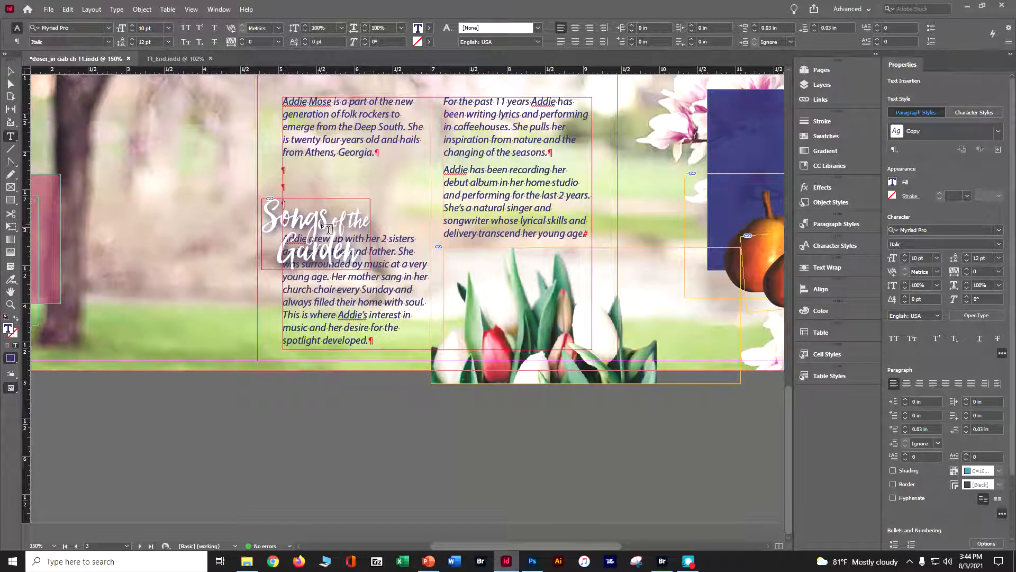
Position the anchored title graphic over the gap and enlarge it proportionally to about 2.42 by 1.58 in, overlapping both text columns.
{"action": "left_click", "coordinate": [10, 71]}
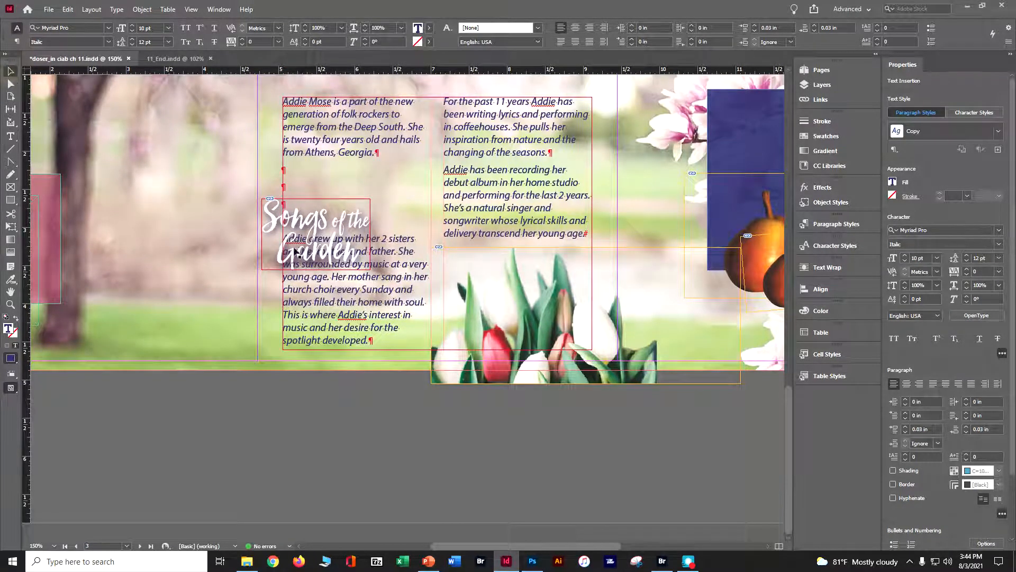
{"action": "left_click", "coordinate": [339, 227]}
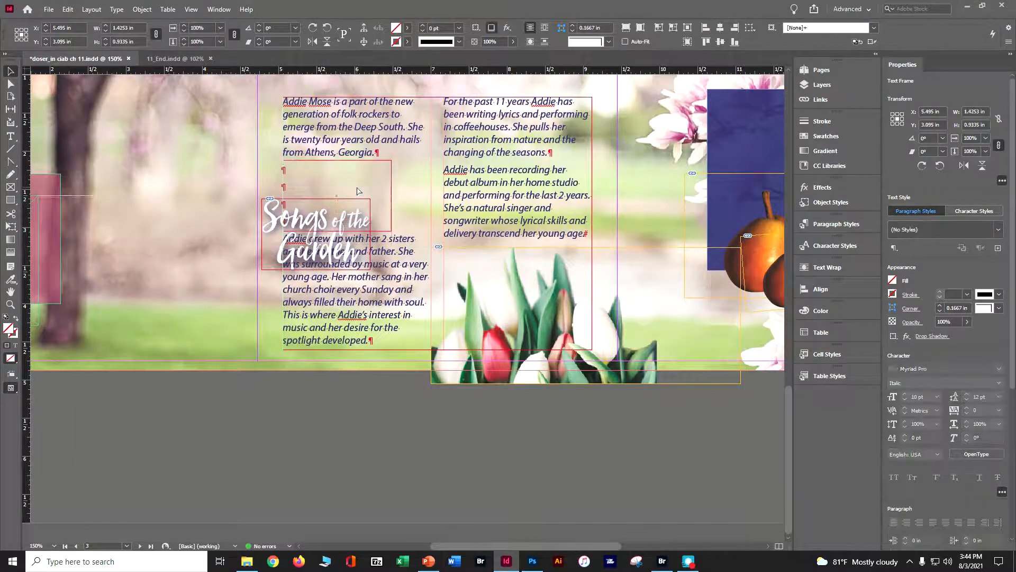
{"action": "left_click_drag", "start_coordinate": [339, 228], "coordinate": [358, 190]}
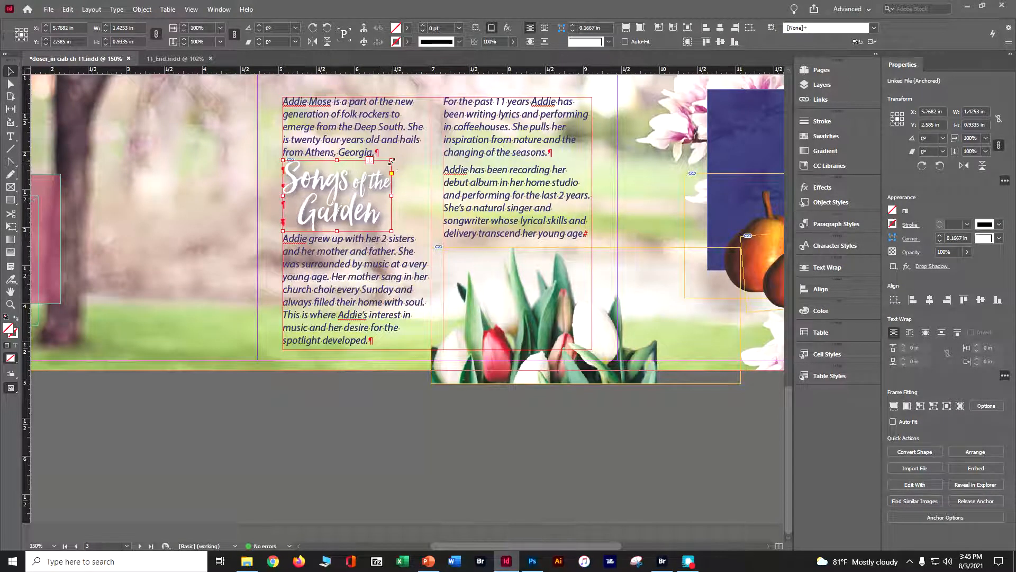
{"action": "left_click_drag", "start_coordinate": [392, 160], "coordinate": [466, 161]}
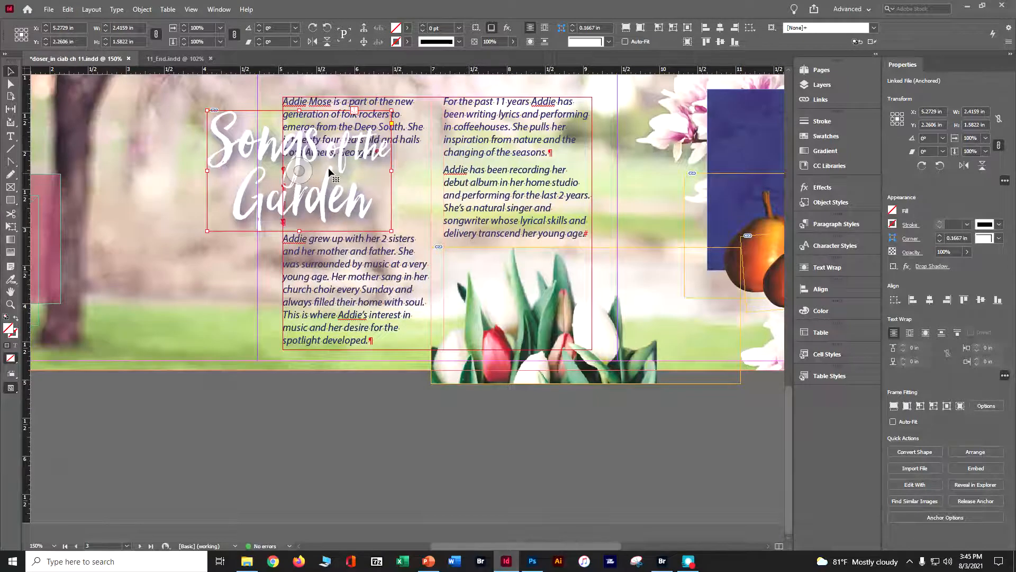
{"action": "left_click_drag", "start_coordinate": [341, 169], "coordinate": [418, 181]}
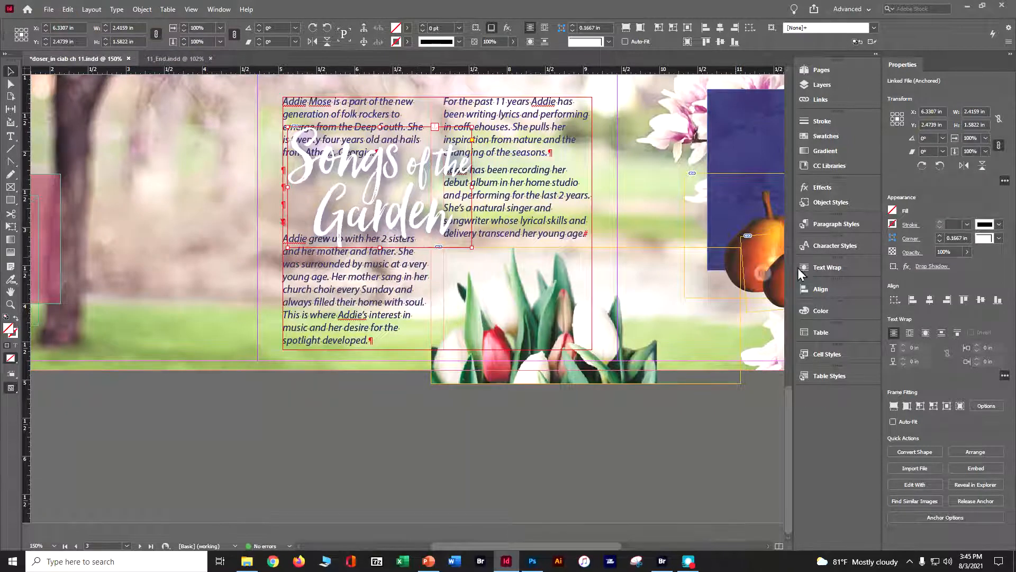
Wrap the text around the title graphic's object shape with a 0.1875 in offset and the Detect Edges contour type.
{"action": "left_click", "coordinate": [218, 9]}
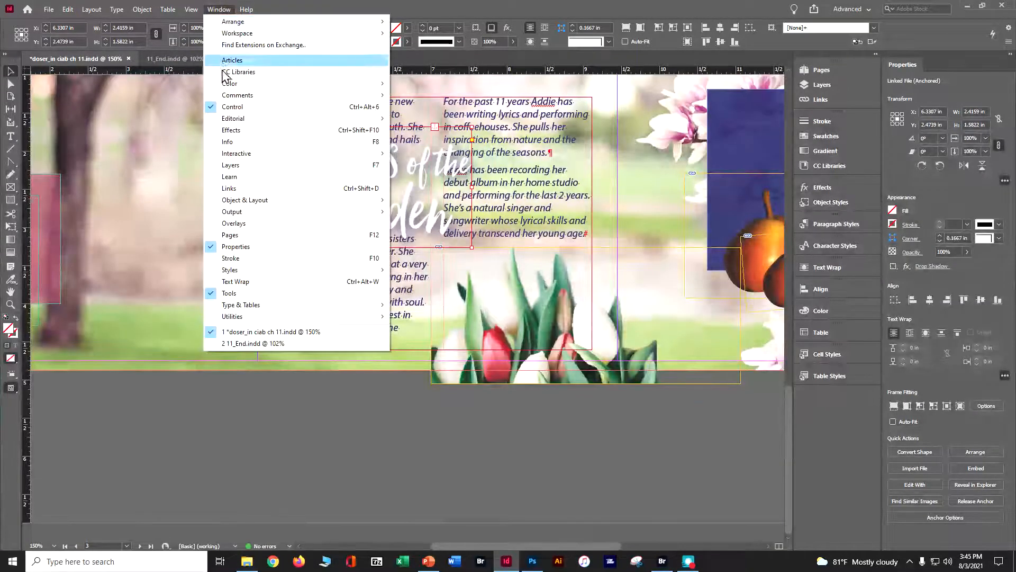
{"action": "left_click", "coordinate": [244, 284]}
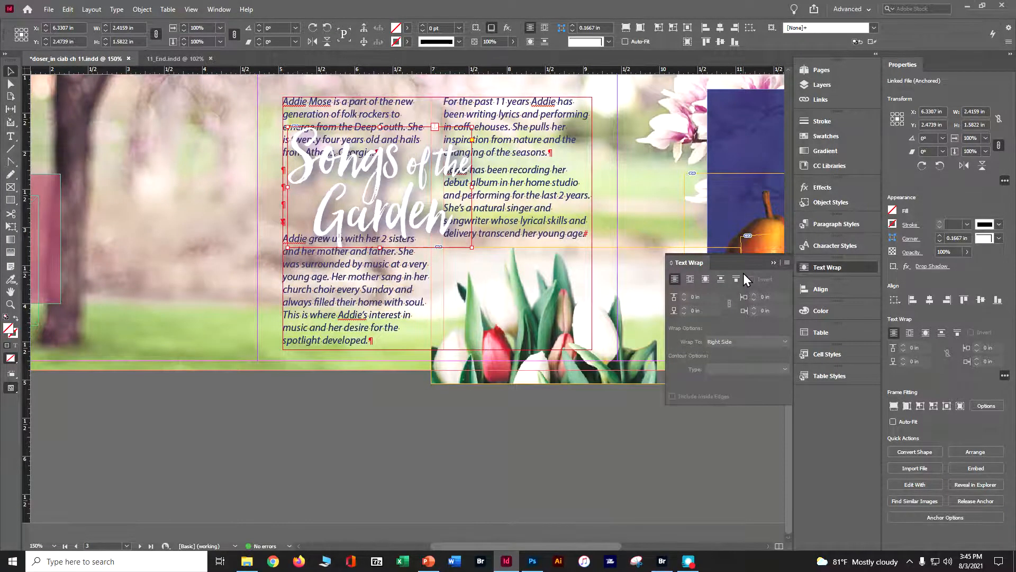
{"action": "left_click", "coordinate": [705, 280]}
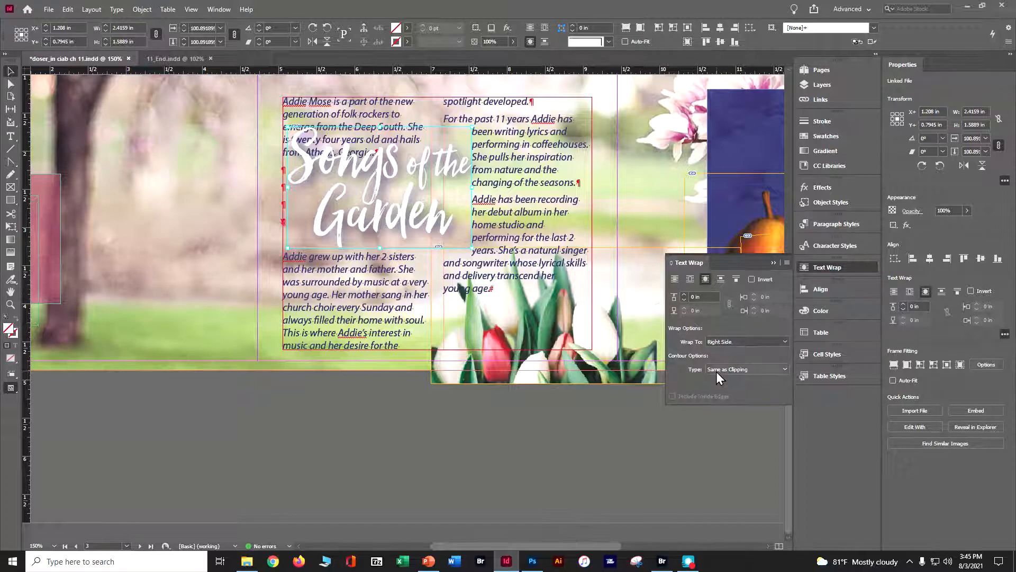
{"action": "left_click", "coordinate": [682, 294]}
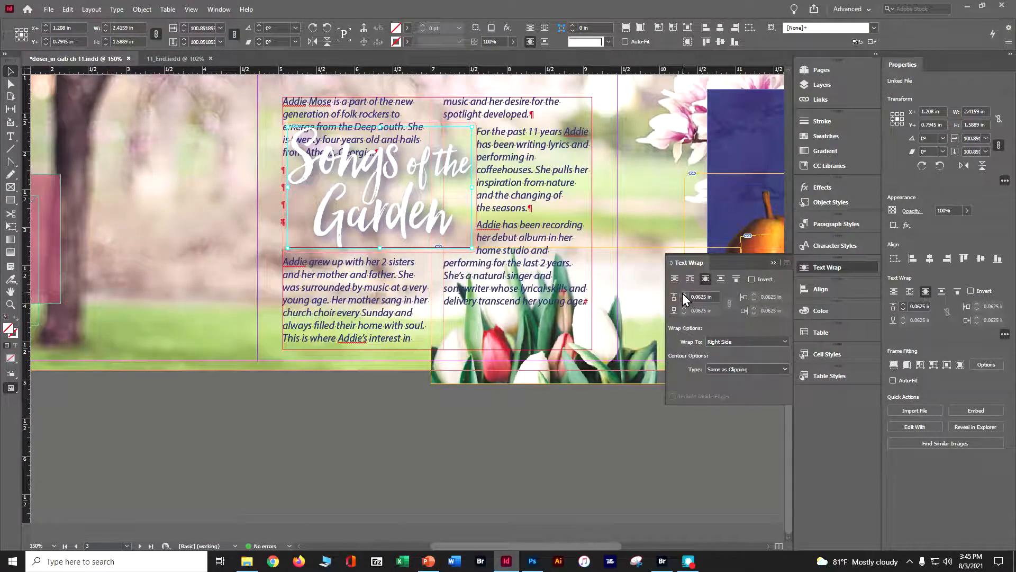
{"action": "left_click", "coordinate": [683, 294]}
{"action": "left_click", "coordinate": [683, 294]}
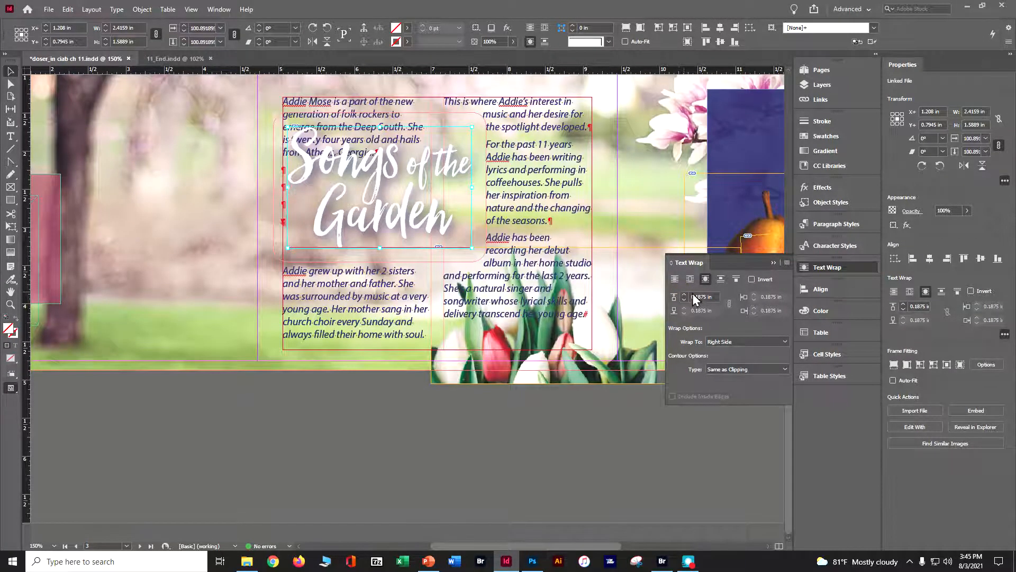
{"action": "left_click", "coordinate": [735, 368]}
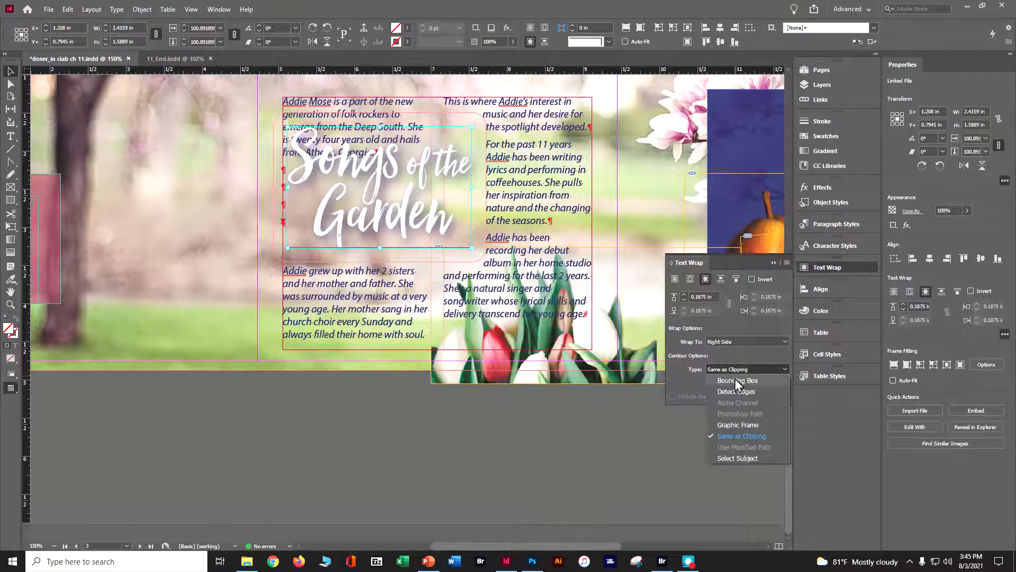
{"action": "left_click", "coordinate": [735, 390]}
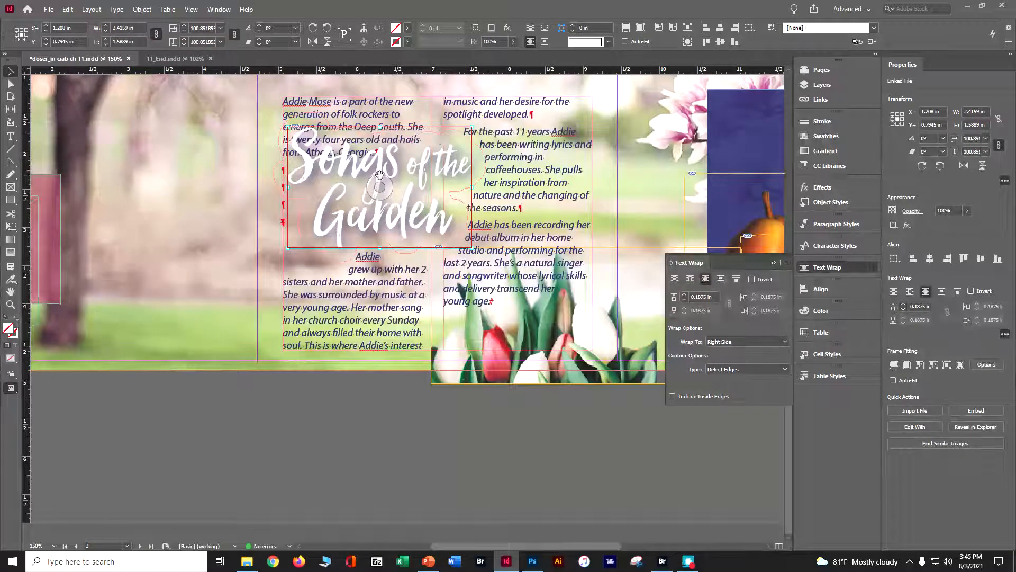
Move the title artwork down slightly inside its anchored frame, and try shifting the biography text frame before undoing that shift.
{"action": "left_click_drag", "start_coordinate": [407, 189], "coordinate": [409, 202]}
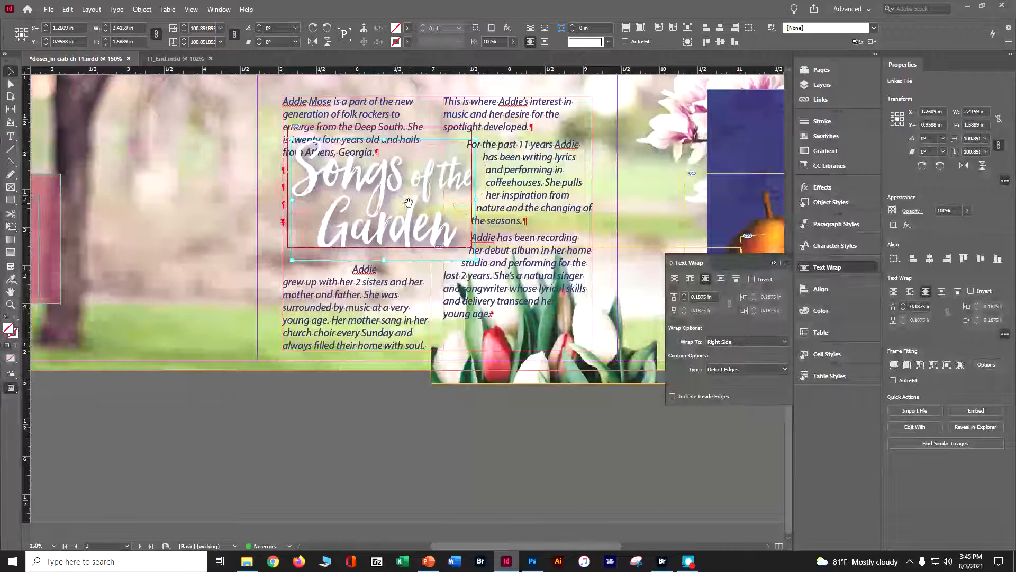
{"action": "left_click", "coordinate": [220, 222]}
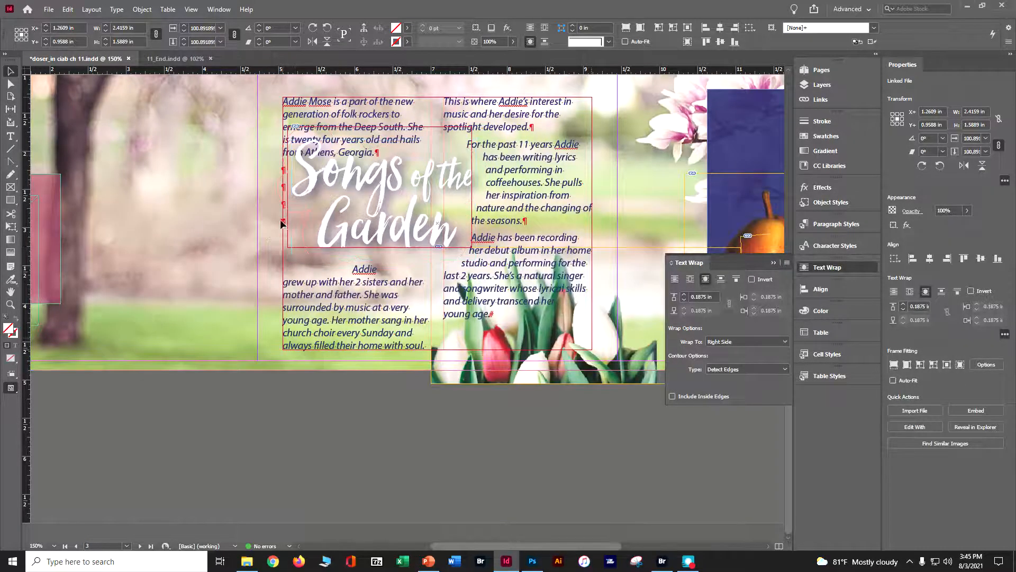
{"action": "left_click", "coordinate": [291, 230]}
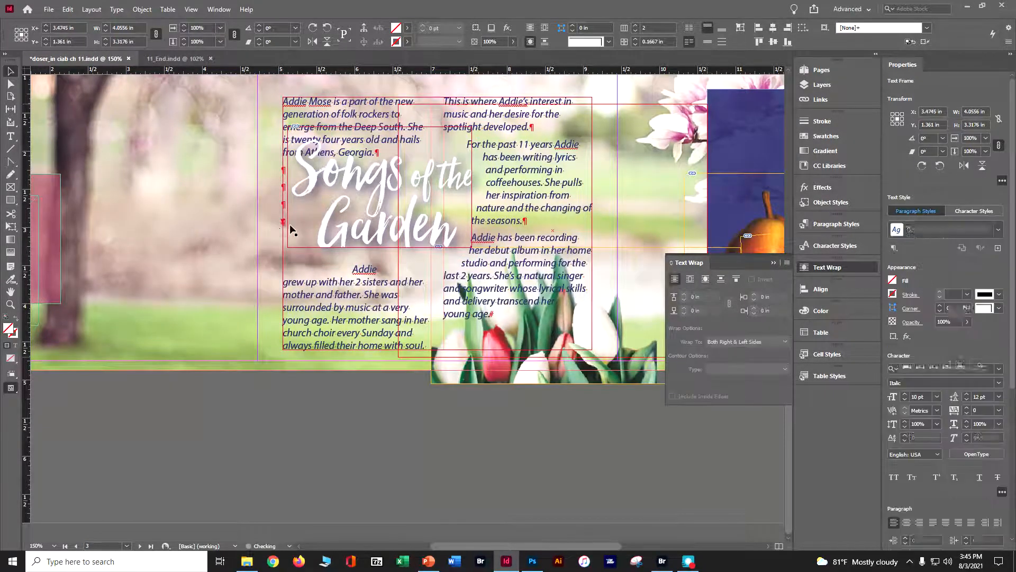
{"action": "left_click_drag", "start_coordinate": [291, 229], "coordinate": [396, 237]}
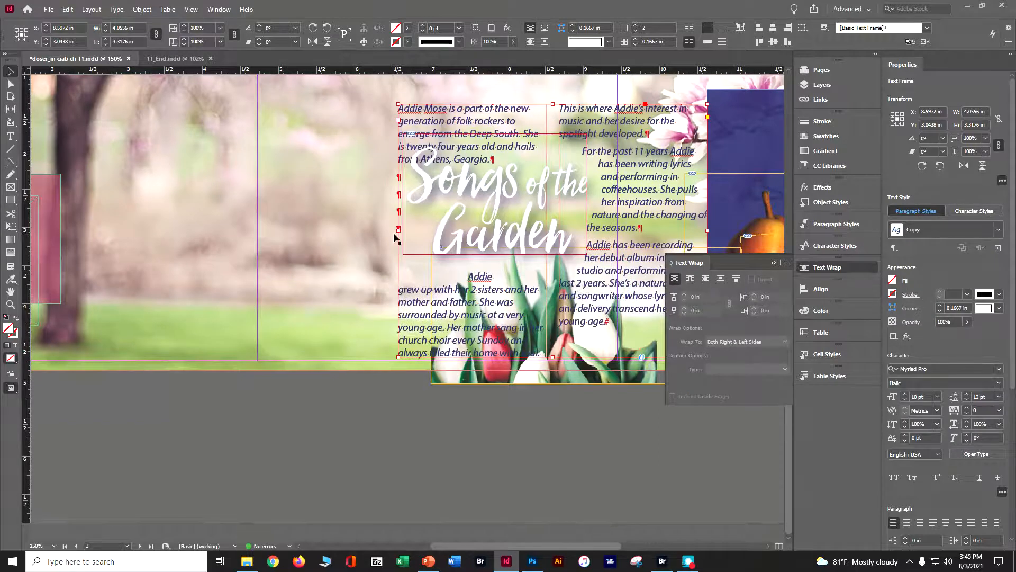
{"action": "key", "text": "ctrl+z"}
{"action": "left_click", "coordinate": [379, 186]}
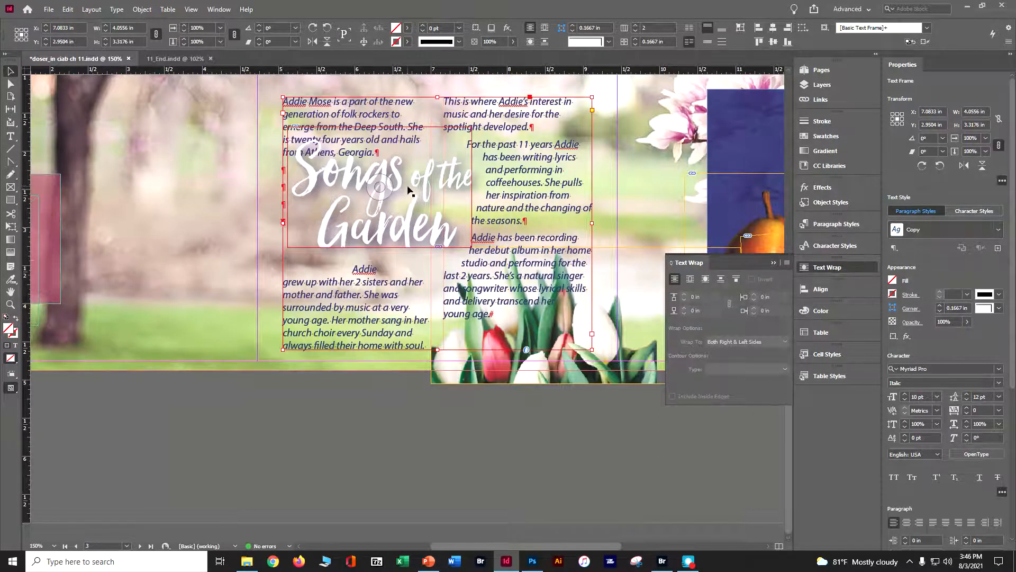
Try repositioning the anchored title graphic over the gap below the first biography paragraph.
{"action": "left_click_drag", "start_coordinate": [409, 191], "coordinate": [455, 259]}
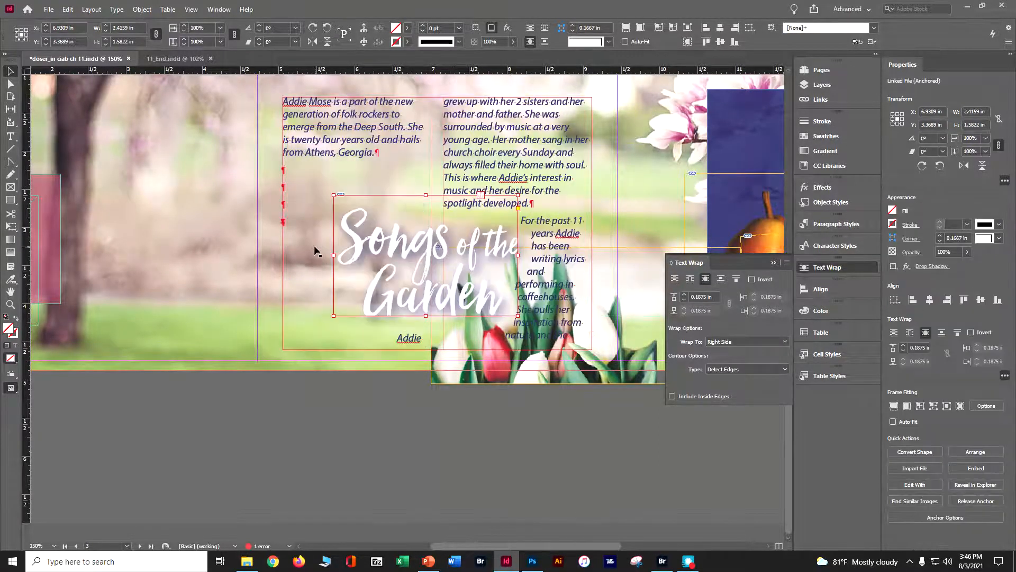
{"action": "left_click", "coordinate": [283, 225]}
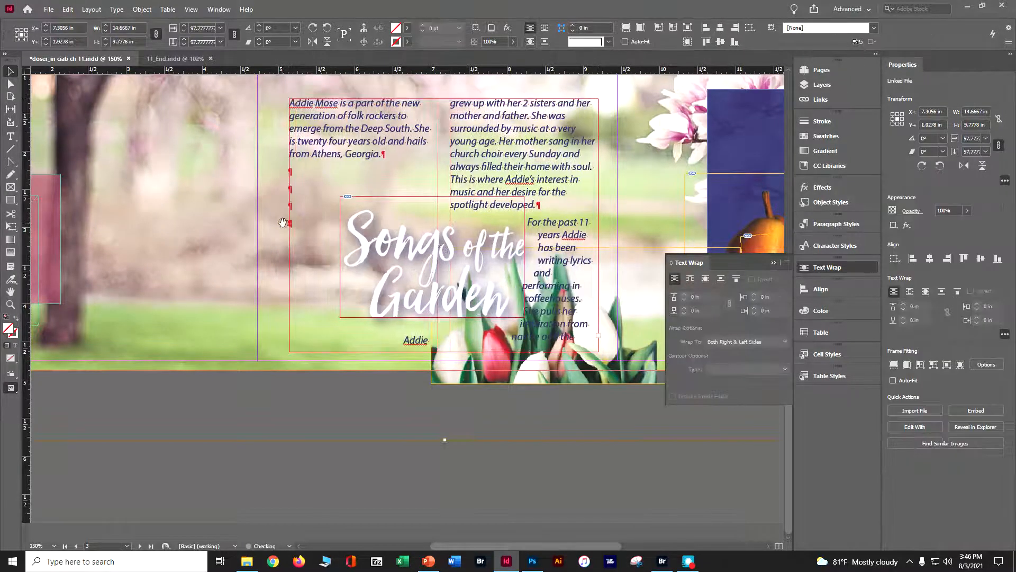
{"action": "left_click", "coordinate": [370, 223]}
{"action": "left_click", "coordinate": [367, 216]}
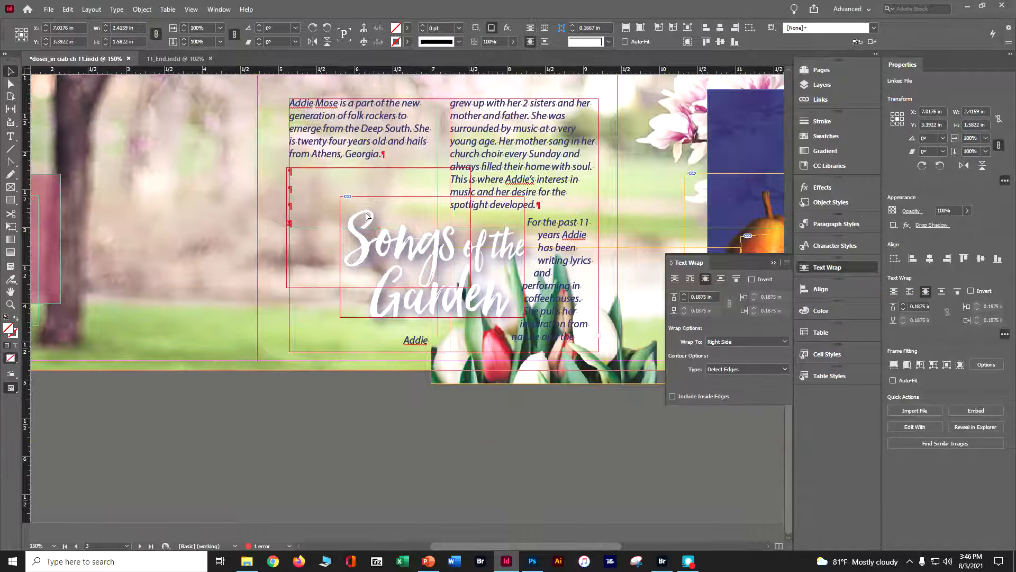
{"action": "left_click_drag", "start_coordinate": [364, 211], "coordinate": [310, 182]}
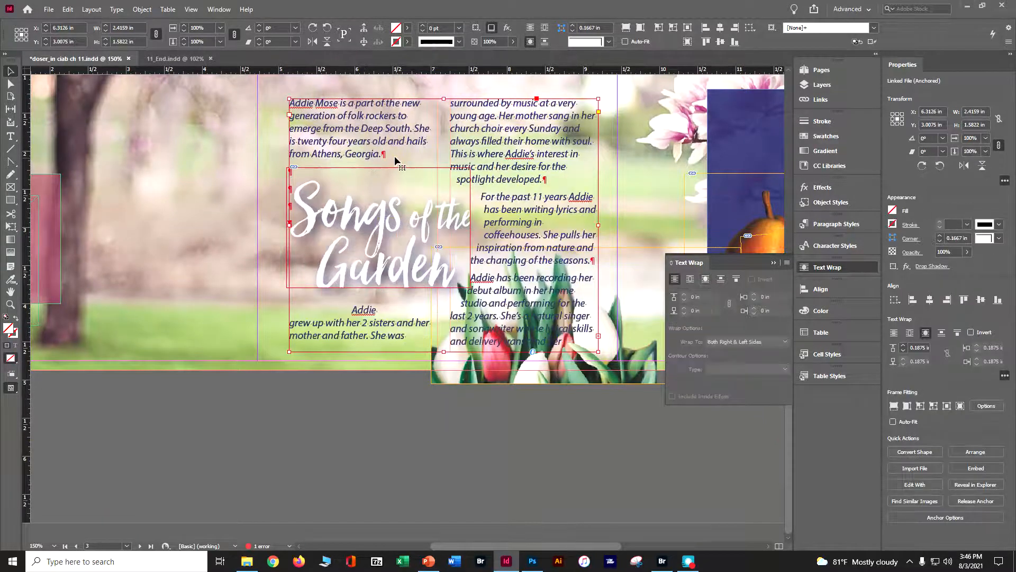
{"action": "left_click", "coordinate": [395, 161]}
{"action": "left_click", "coordinate": [371, 225]}
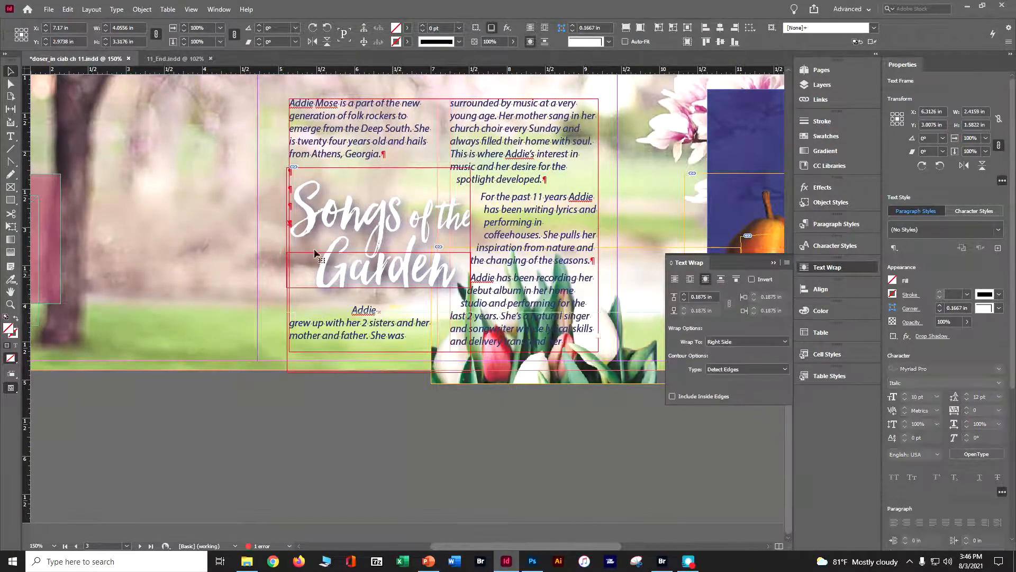
Try adding breaks below the gap in the biography, and delete the empty paragraphs above the title graphic.
{"action": "double_click", "coordinate": [306, 224]}
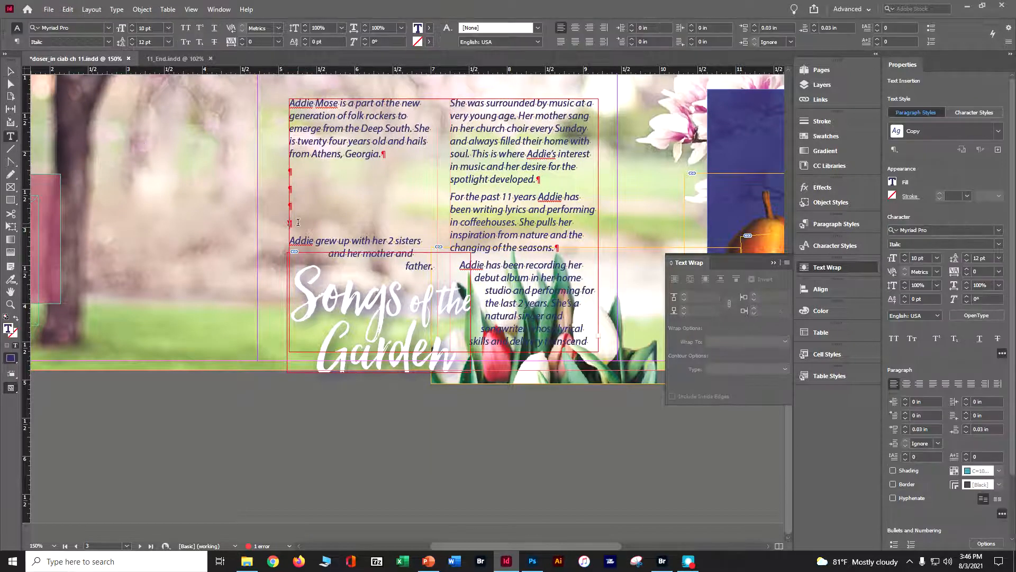
{"action": "key", "text": "KP_Enter"}
{"action": "key", "text": "KP_Enter"}
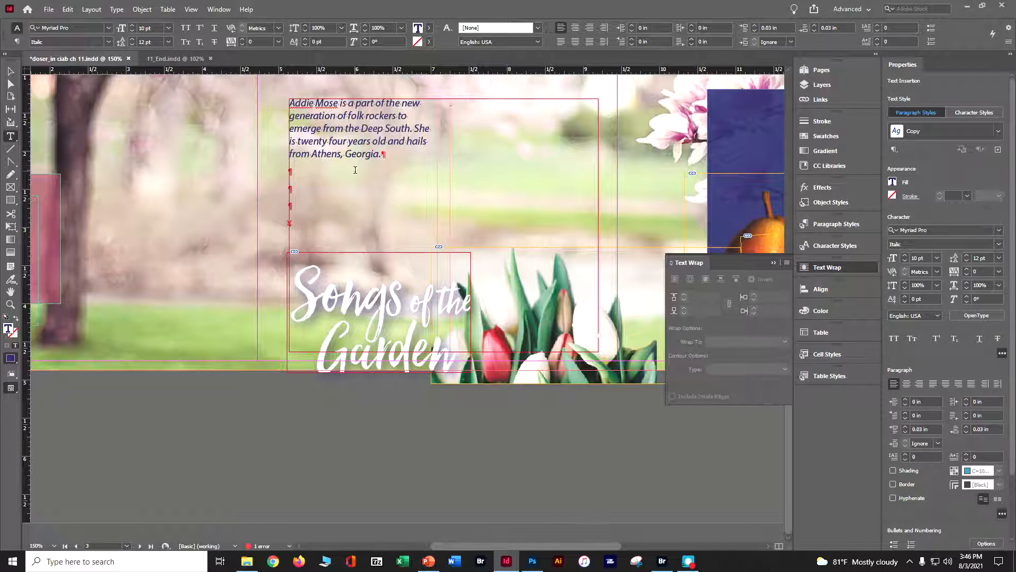
{"action": "key", "text": "BackSpace"}
{"action": "key", "text": "BackSpace"}
{"action": "key", "text": "BackSpace"}
{"action": "key", "text": "BackSpace"}
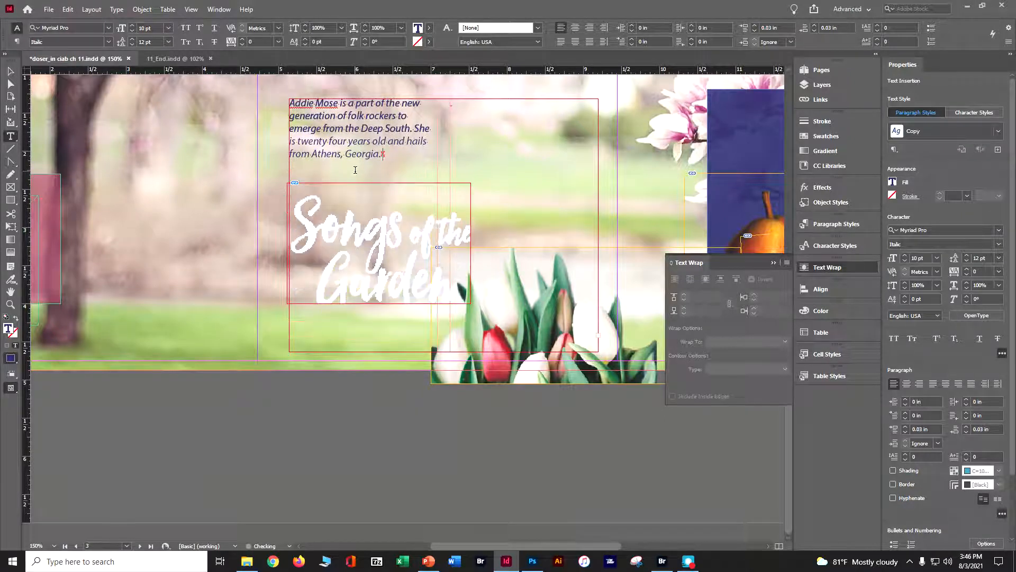
Undo the break insertion and empty paragraph deletions in the biography.
{"action": "key", "text": "Escape"}
{"action": "left_click_drag", "start_coordinate": [401, 284], "coordinate": [316, 260]}
{"action": "key", "text": "ctrl+z"}
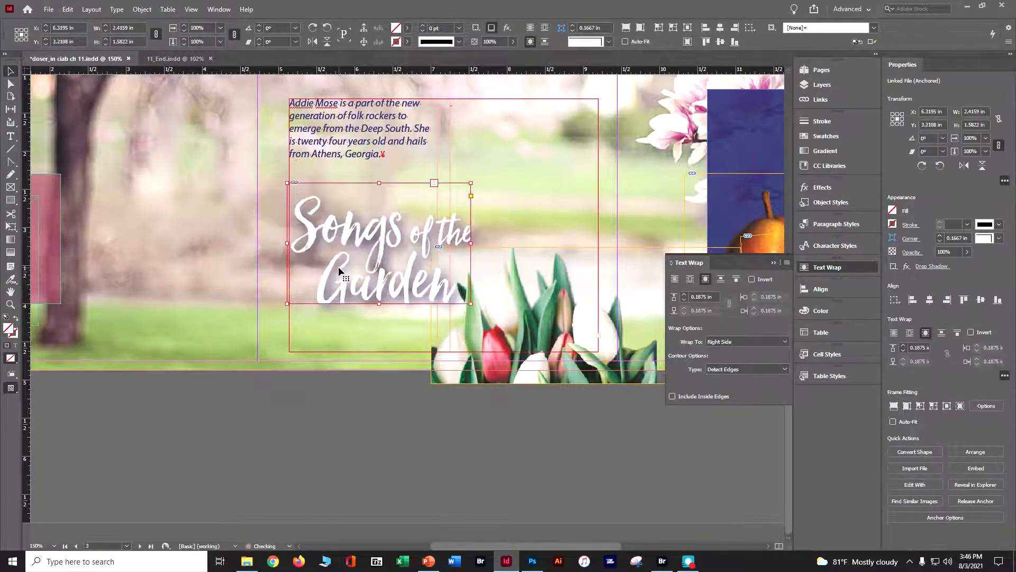
{"action": "key", "text": "ctrl+z"}
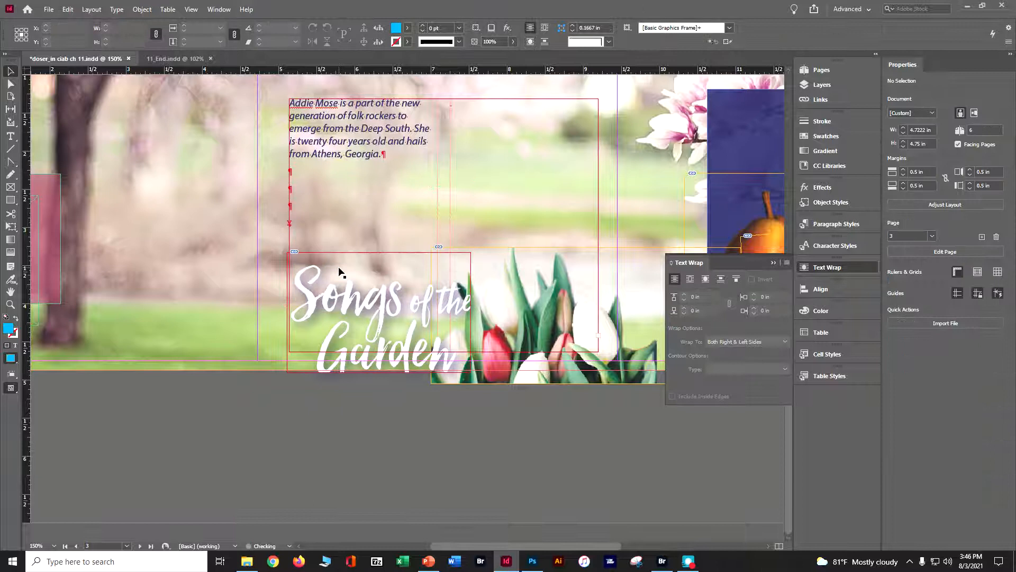
{"action": "key", "text": "ctrl+z"}
{"action": "key", "text": "ctrl+z"}
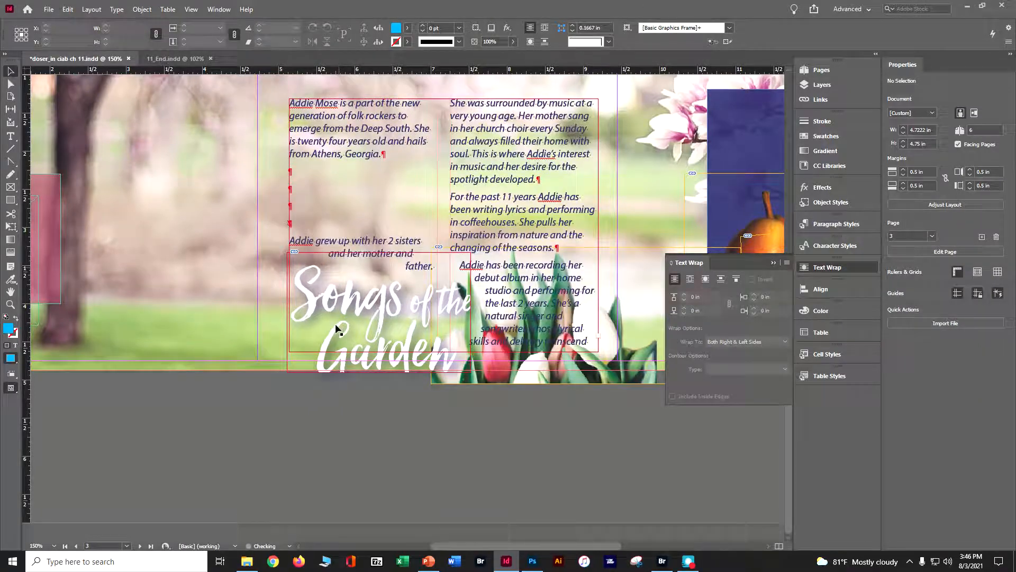
Move the anchored title graphic back up over the gap and reselect Detect Edges as its wrap contour type.
{"action": "left_click_drag", "start_coordinate": [354, 310], "coordinate": [352, 223]}
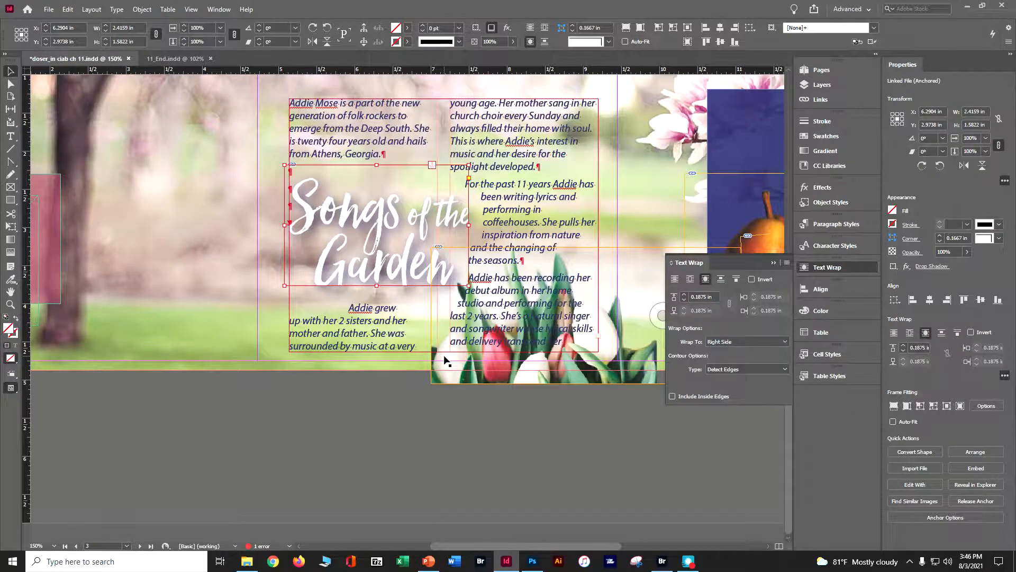
{"action": "left_click", "coordinate": [714, 373]}
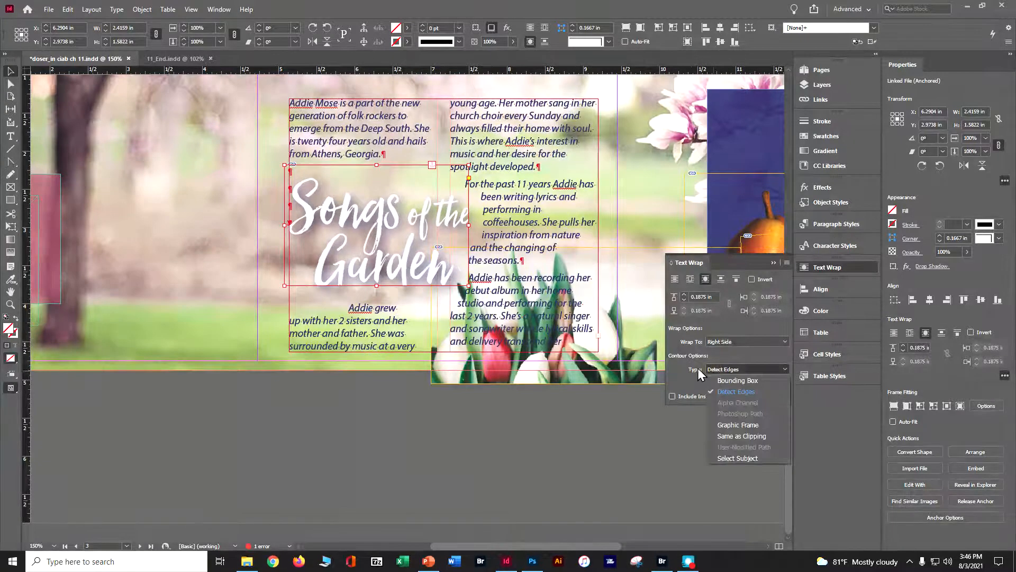
{"action": "left_click", "coordinate": [339, 220]}
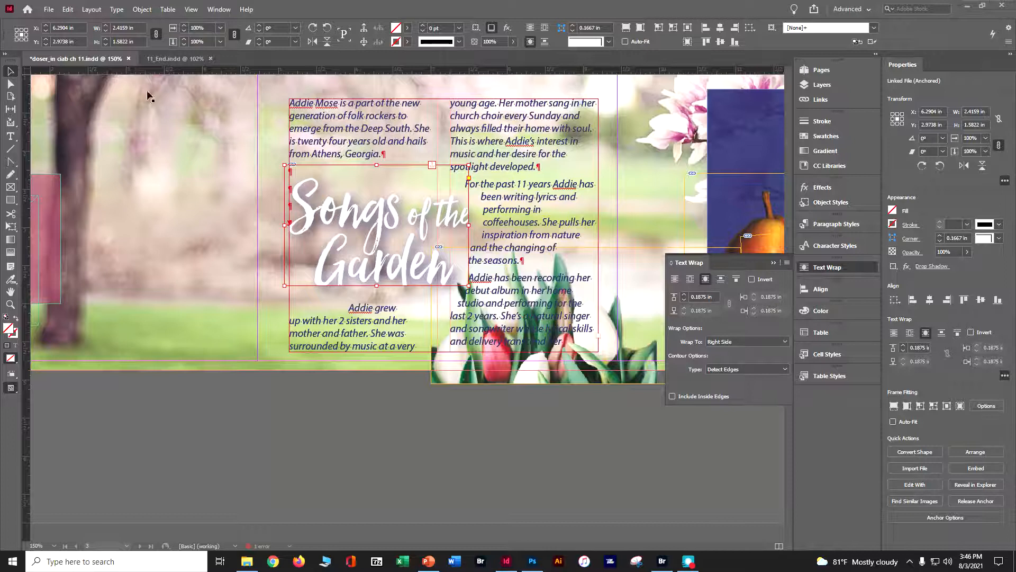
{"action": "left_click", "coordinate": [10, 84]}
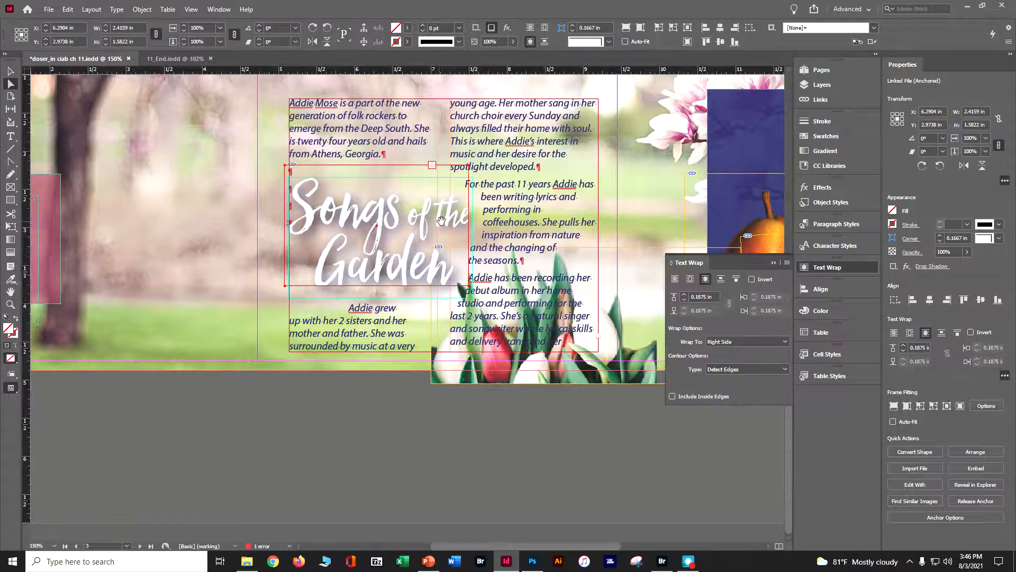
{"action": "left_click", "coordinate": [11, 71]}
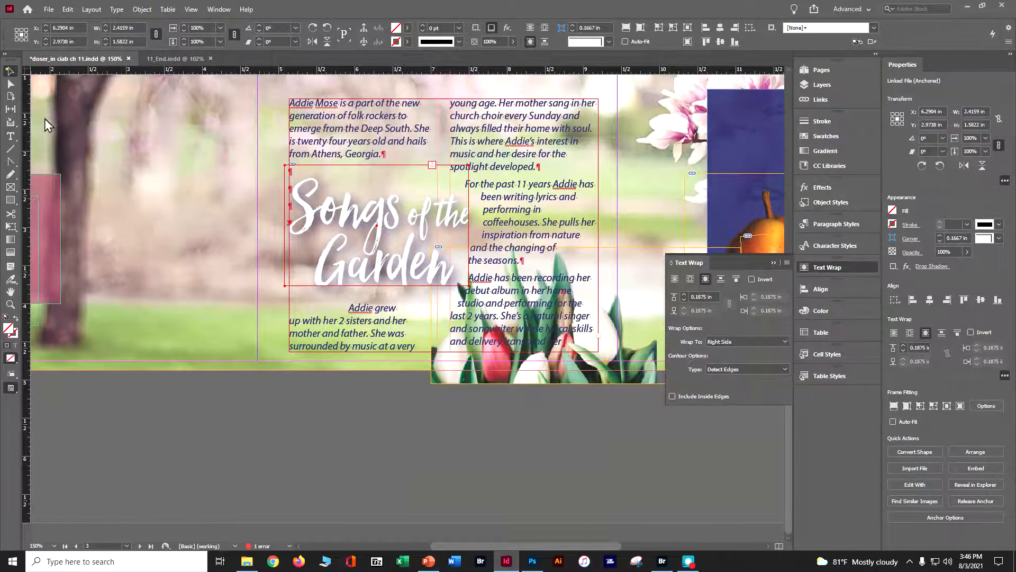
{"action": "left_click", "coordinate": [662, 440]}
{"action": "left_click", "coordinate": [723, 369]}
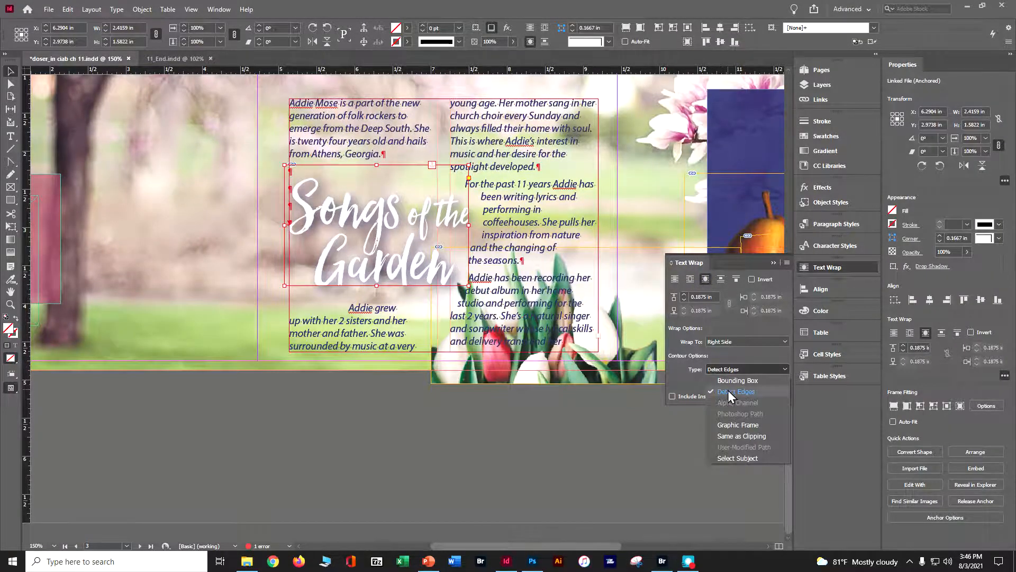
{"action": "left_click", "coordinate": [728, 391]}
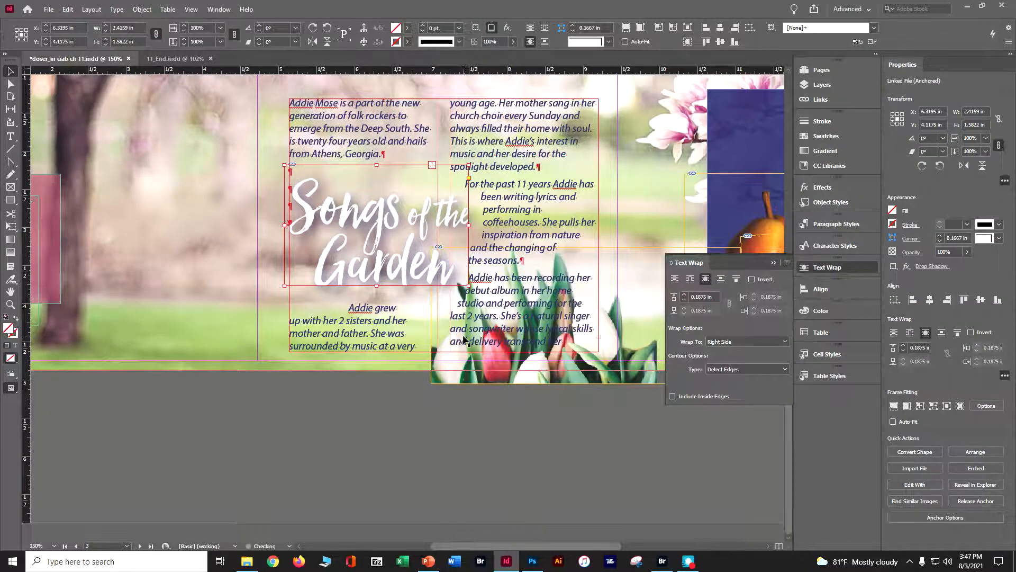
Undo the title graphic edits back past the contour type change, and redo only the Detect Edges setting.
{"action": "key", "text": "ctrl+z"}
{"action": "key", "text": "ctrl+z"}
{"action": "key", "text": "ctrl+z"}
{"action": "key", "text": "ctrl+z"}
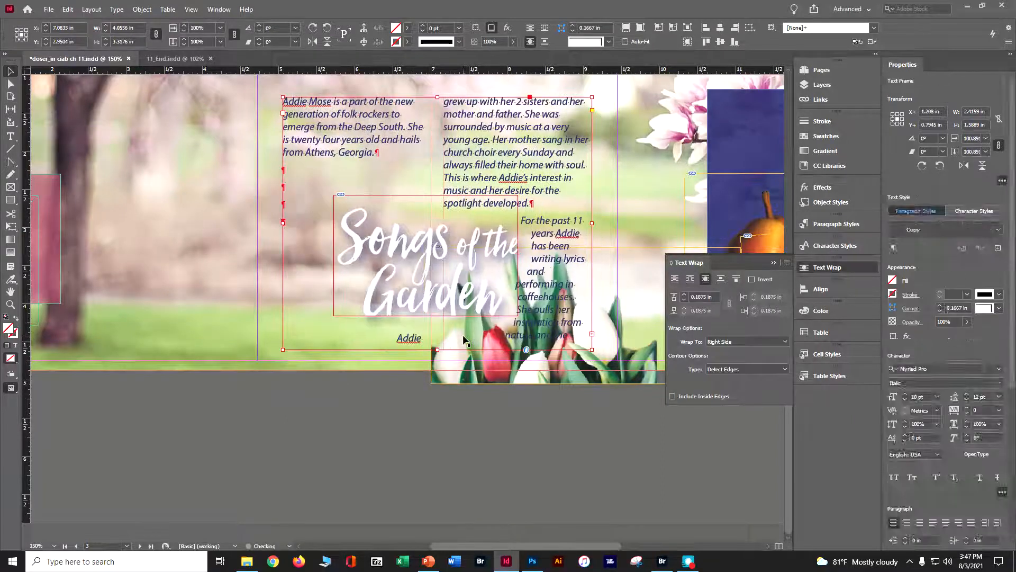
{"action": "key", "text": "ctrl+z"}
{"action": "key", "text": "ctrl+z"}
{"action": "key", "text": "ctrl+z"}
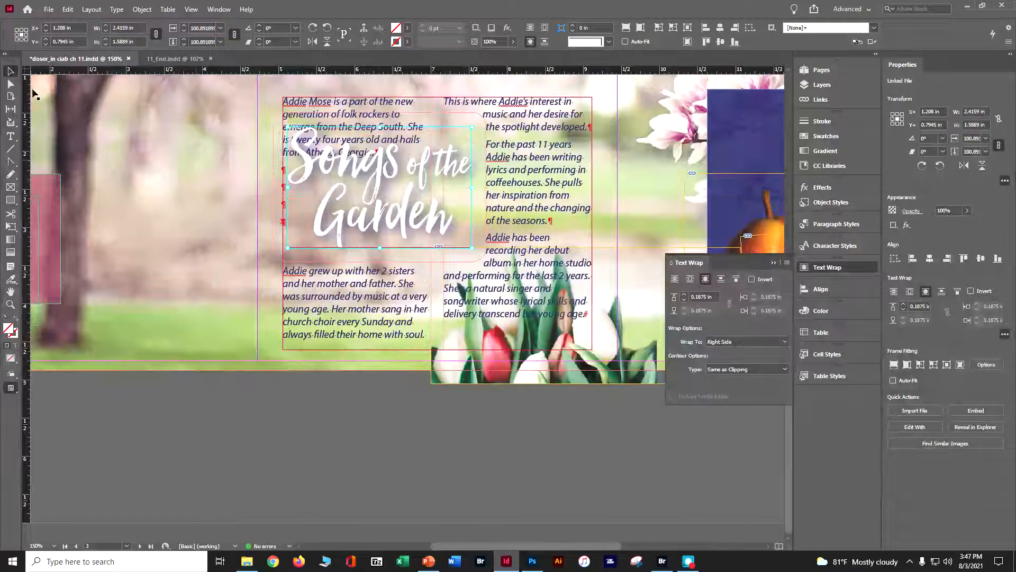
{"action": "left_click", "coordinate": [68, 9]}
{"action": "left_click", "coordinate": [88, 33]}
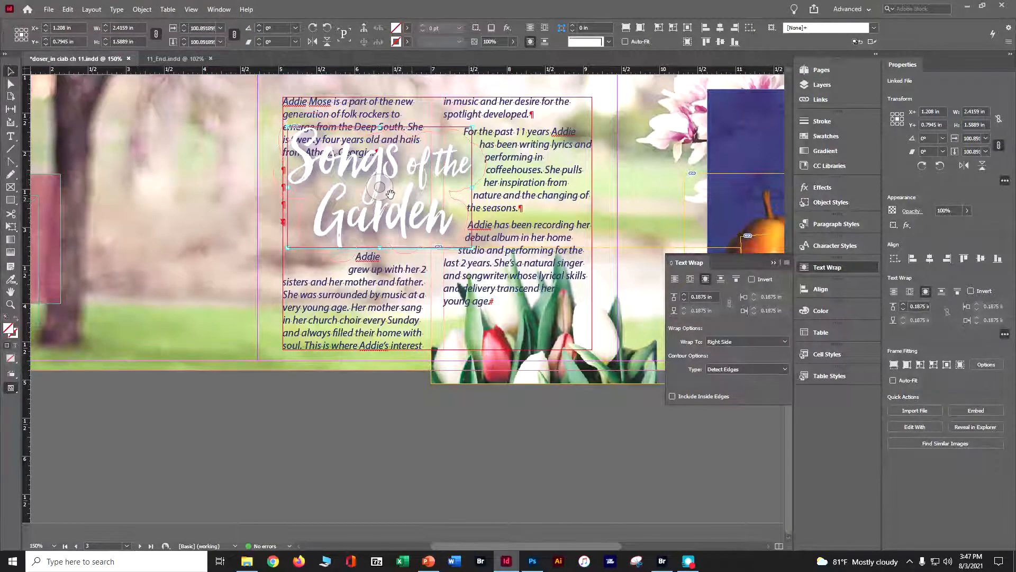
Shift the title artwork down and slightly left inside its anchored frame.
{"action": "left_click_drag", "start_coordinate": [420, 225], "coordinate": [416, 238]}
{"action": "key", "text": "shift+p"}
{"action": "left_click", "coordinate": [146, 119]}
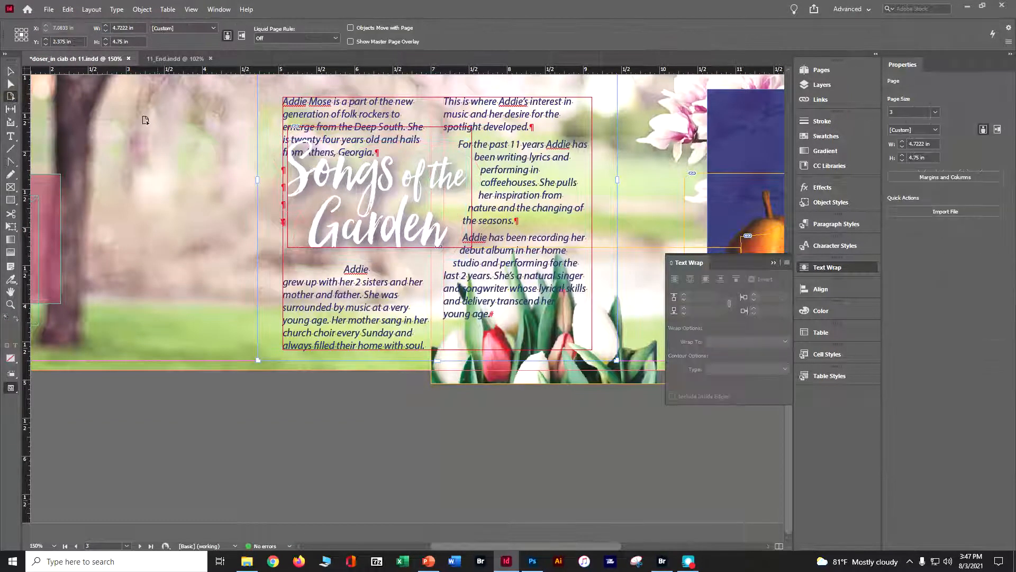
Try reshaping the title graphic's text wrap boundary by moving a contour point near the upper edge of the title.
{"action": "left_click", "coordinate": [11, 84]}
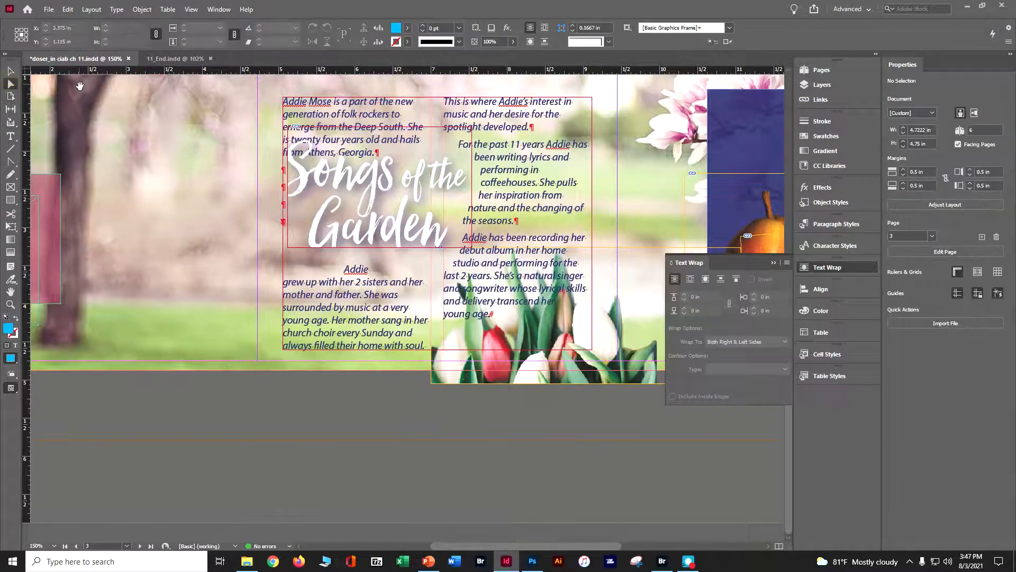
{"action": "left_click", "coordinate": [367, 155]}
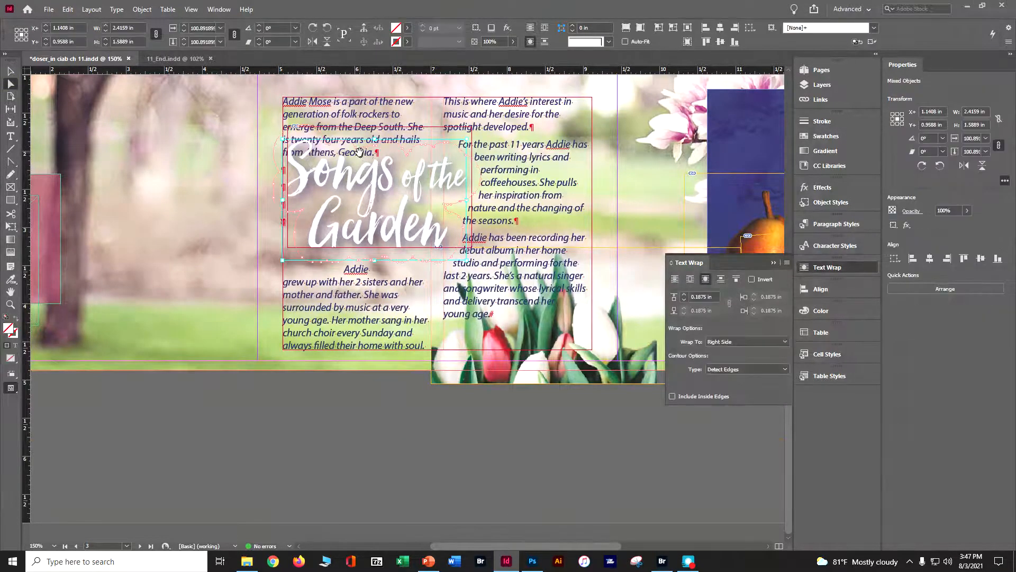
{"action": "key", "text": "ctrl+equal"}
{"action": "key", "text": "ctrl+equal"}
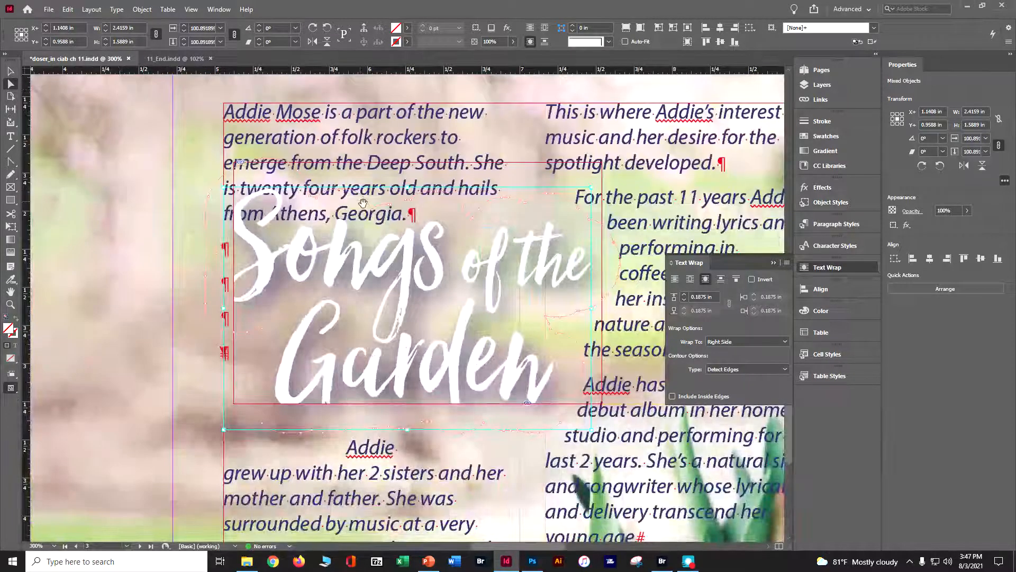
{"action": "left_click_drag", "start_coordinate": [372, 206], "coordinate": [350, 171]}
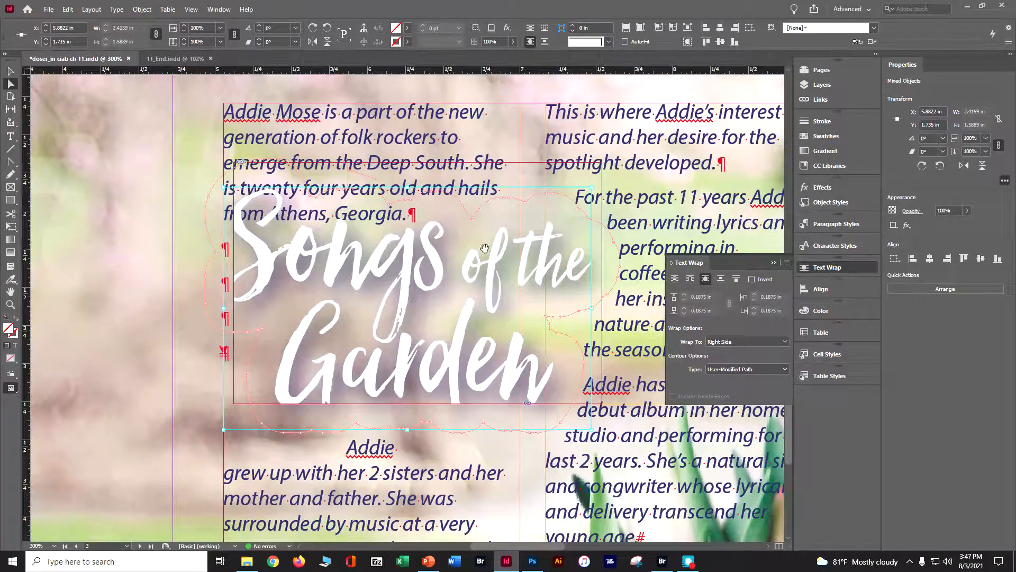
Undo the wrap boundary edit and the last artwork shift inside the title frame.
{"action": "key", "text": "ctrl+z"}
{"action": "key", "text": "ctrl+z"}
{"action": "key", "text": "ctrl+z"}
{"action": "key", "text": "ctrl+z"}
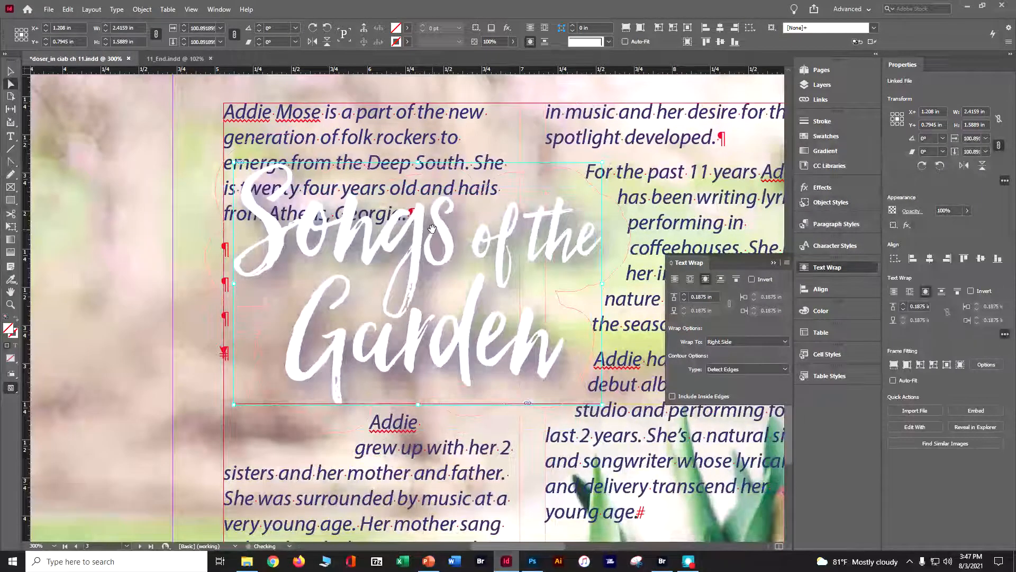
Move the title artwork down inside its frame and shrink it proportionally to about 2.05 by 1.35 in.
{"action": "key", "text": "ctrl+minus"}
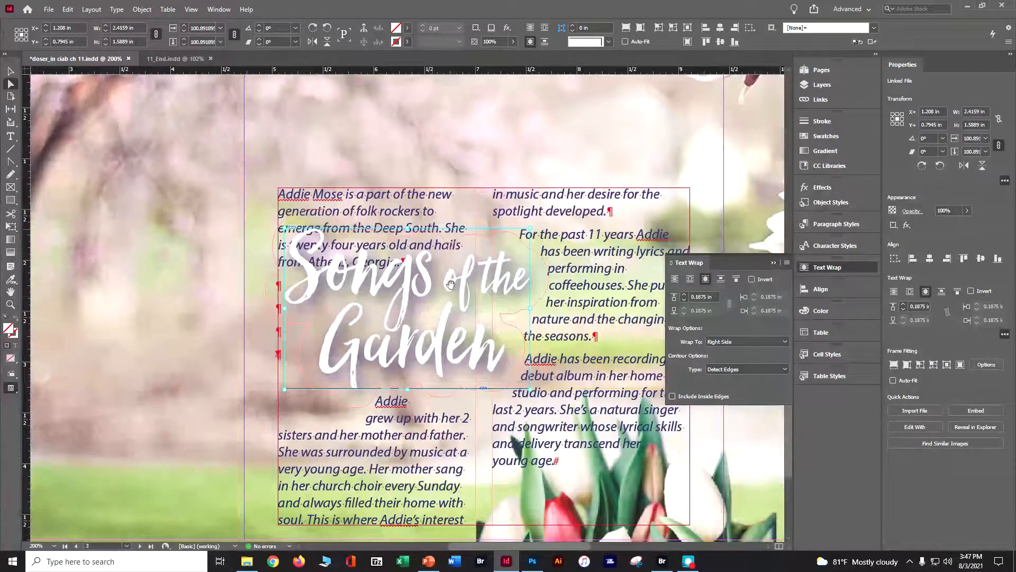
{"action": "left_click_drag", "start_coordinate": [434, 297], "coordinate": [426, 315]}
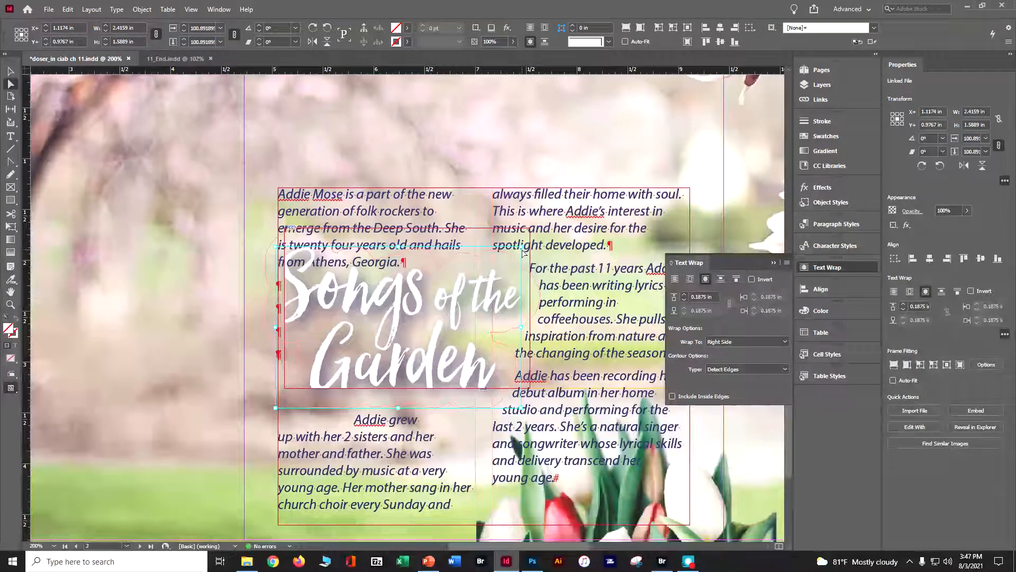
{"action": "left_click_drag", "start_coordinate": [518, 250], "coordinate": [484, 271]}
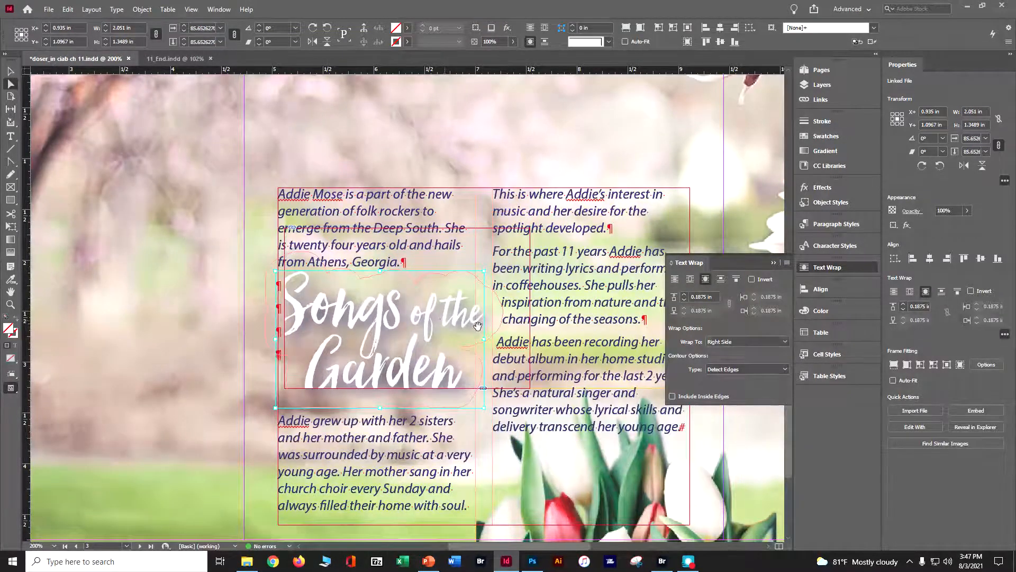
Refit the title artwork to fill its frame, and scale it down proportionally to about 2.13 by 1.40 in.
{"action": "left_click", "coordinate": [958, 364]}
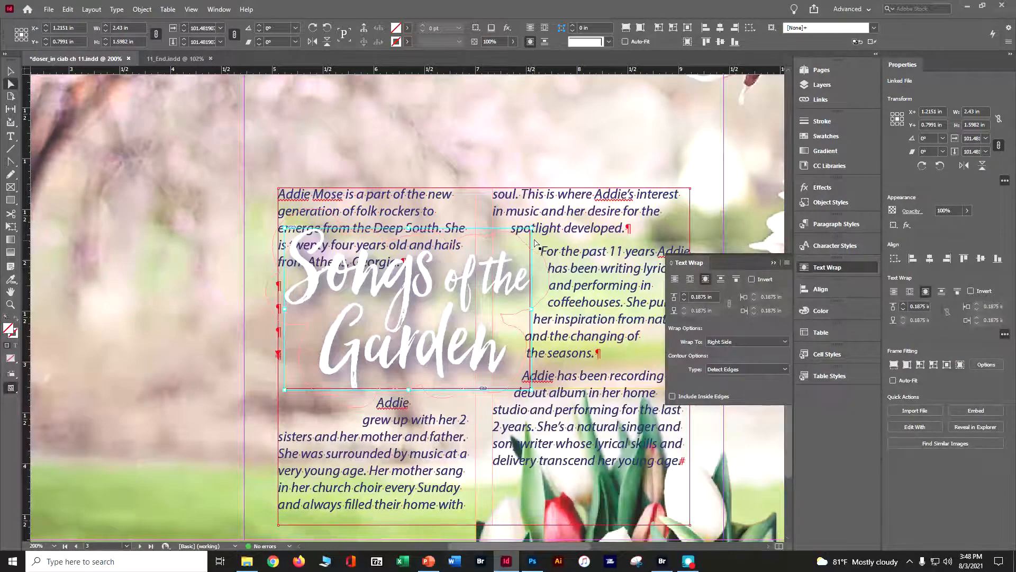
{"action": "left_click_drag", "start_coordinate": [532, 228], "coordinate": [500, 248]}
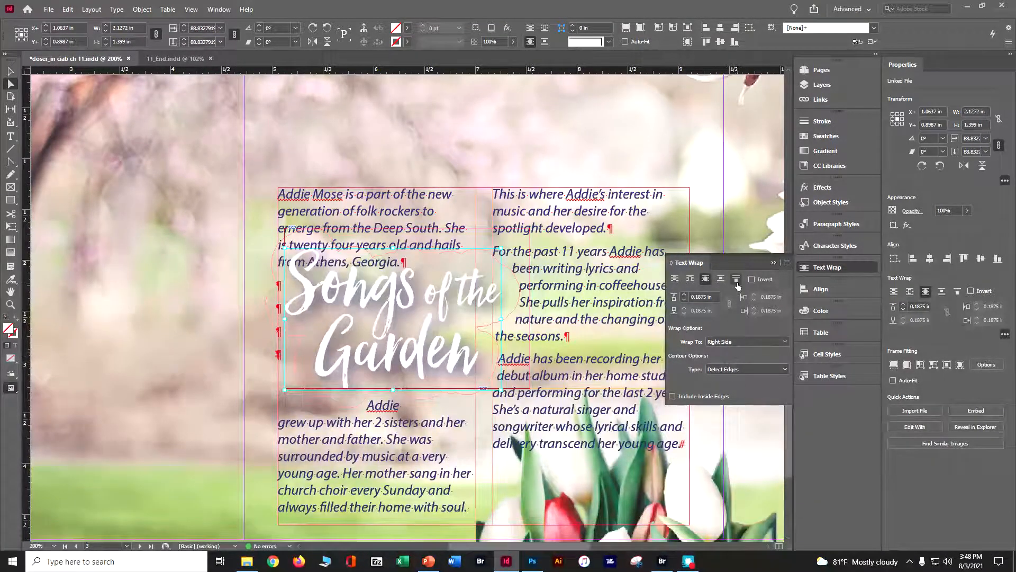
Try a 0.3125 in text wrap offset around the title artwork, and restore the offset to 0.1875 in.
{"action": "left_click", "coordinate": [683, 295]}
{"action": "left_click", "coordinate": [683, 295]}
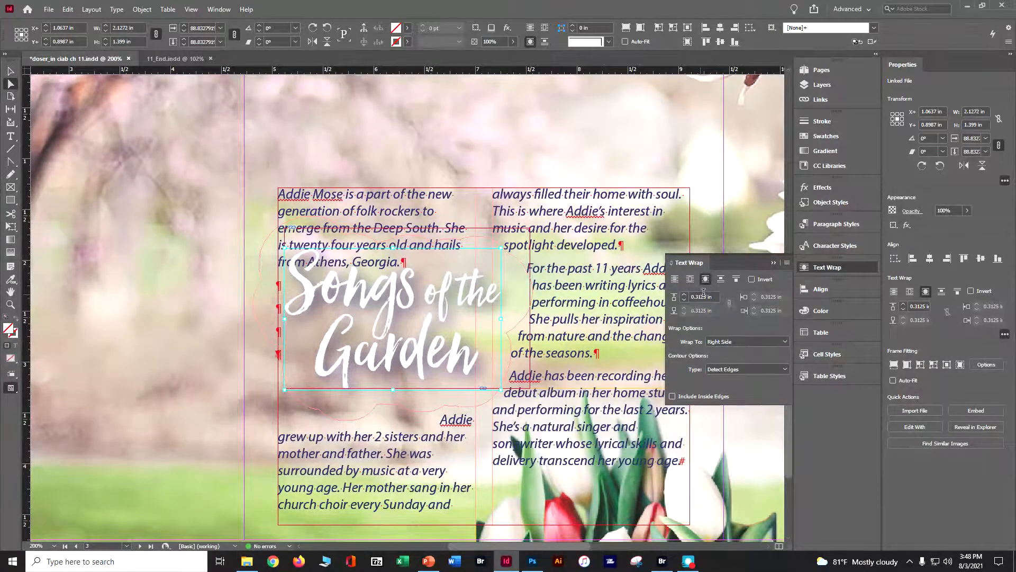
{"action": "left_click", "coordinate": [685, 300]}
{"action": "left_click", "coordinate": [684, 300]}
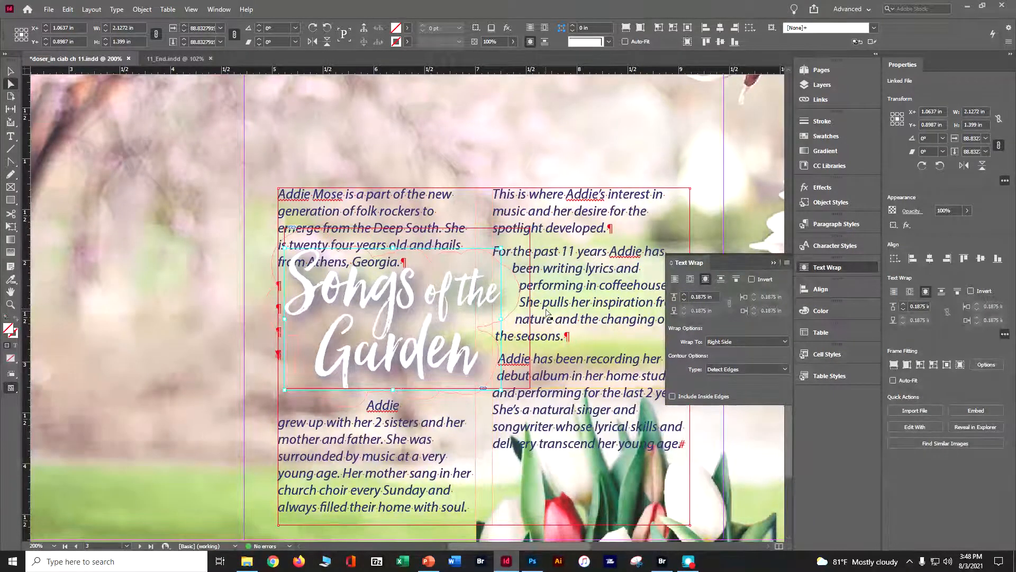
Extend the biography text frame upward to a height of about 3.89 in, and collapse the text wrap settings.
{"action": "left_click", "coordinate": [492, 195]}
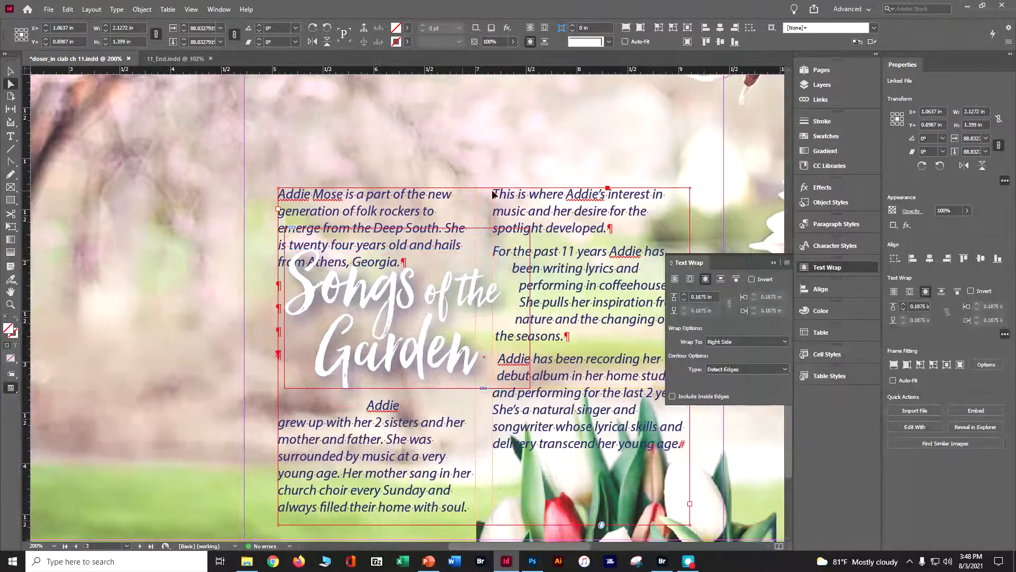
{"action": "left_click", "coordinate": [10, 70]}
{"action": "left_click_drag", "start_coordinate": [484, 188], "coordinate": [491, 133]}
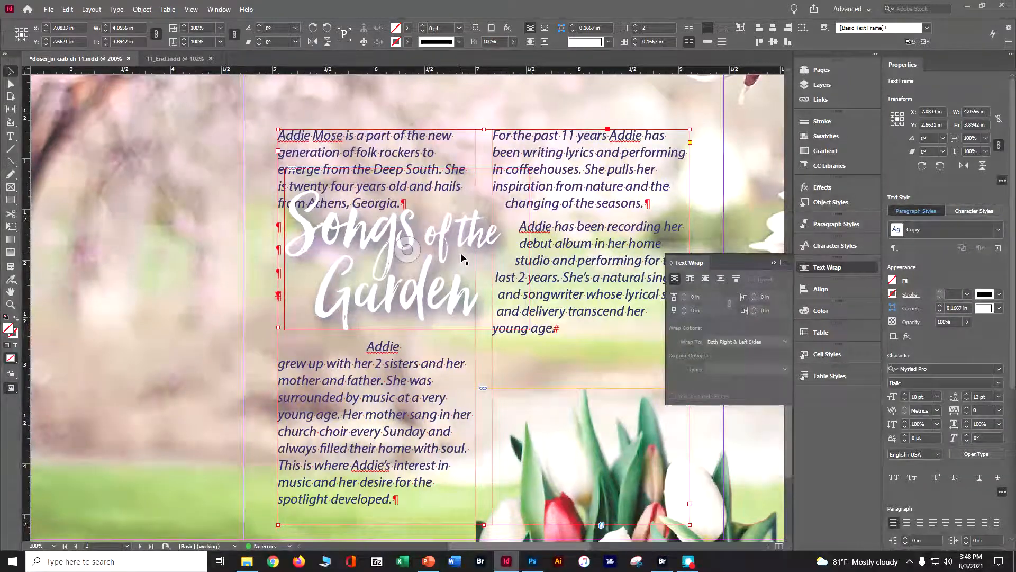
{"action": "key", "text": "ctrl+minus"}
{"action": "key", "text": "ctrl+minus"}
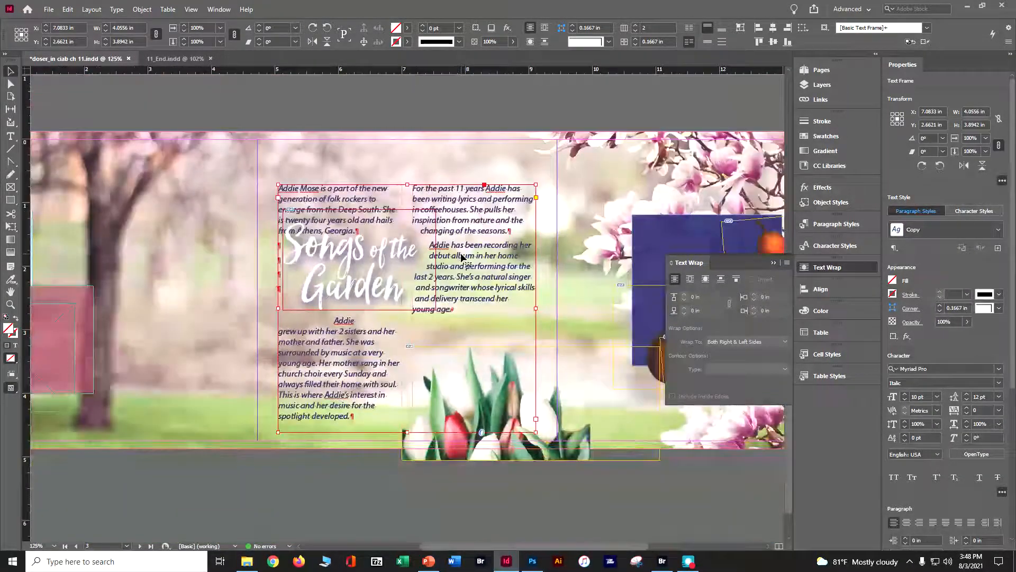
{"action": "left_click", "coordinate": [772, 263]}
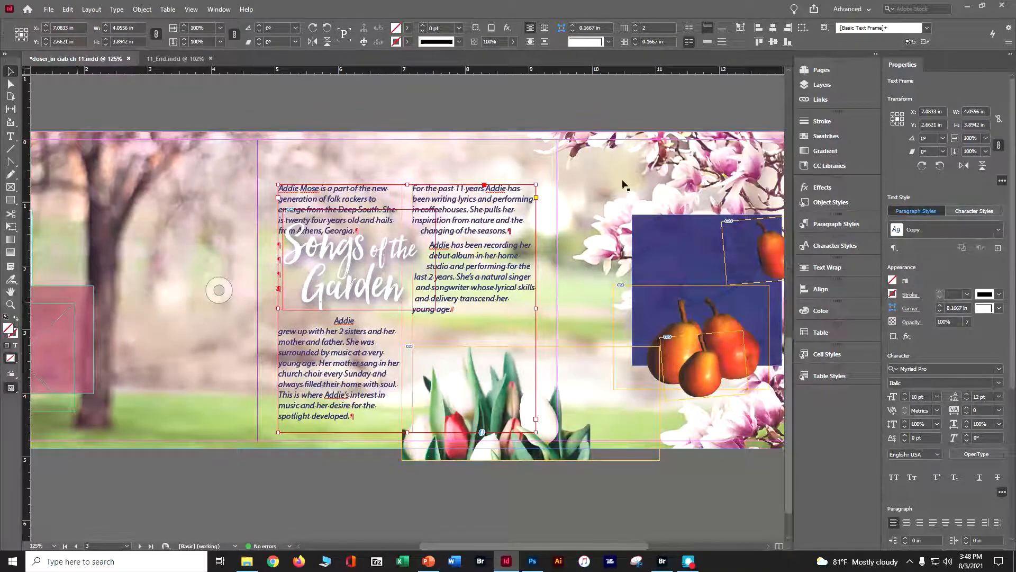
Make the Graphics layer active and deselect the biography text frame.
{"action": "left_click", "coordinate": [820, 87]}
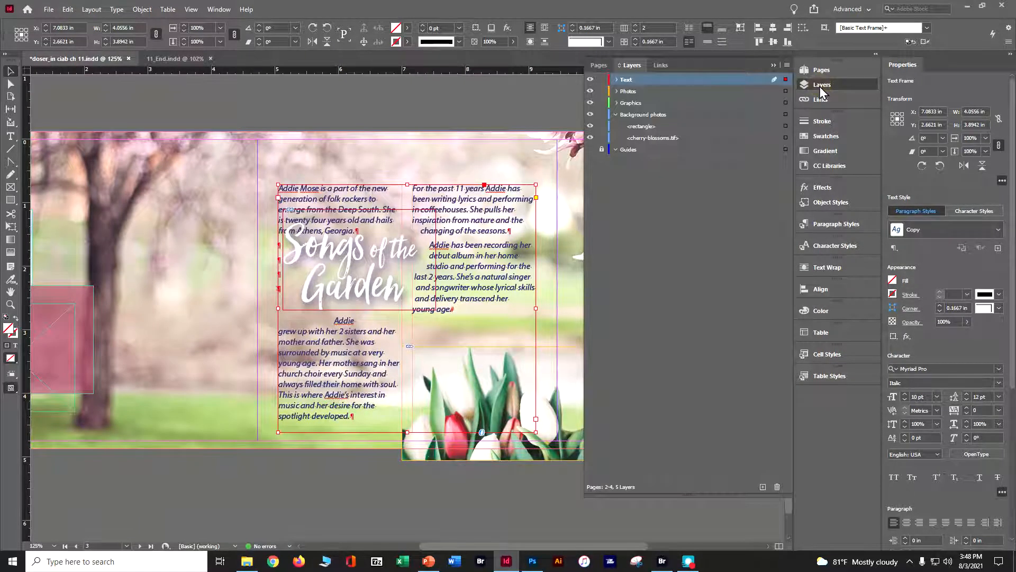
{"action": "left_click", "coordinate": [649, 102]}
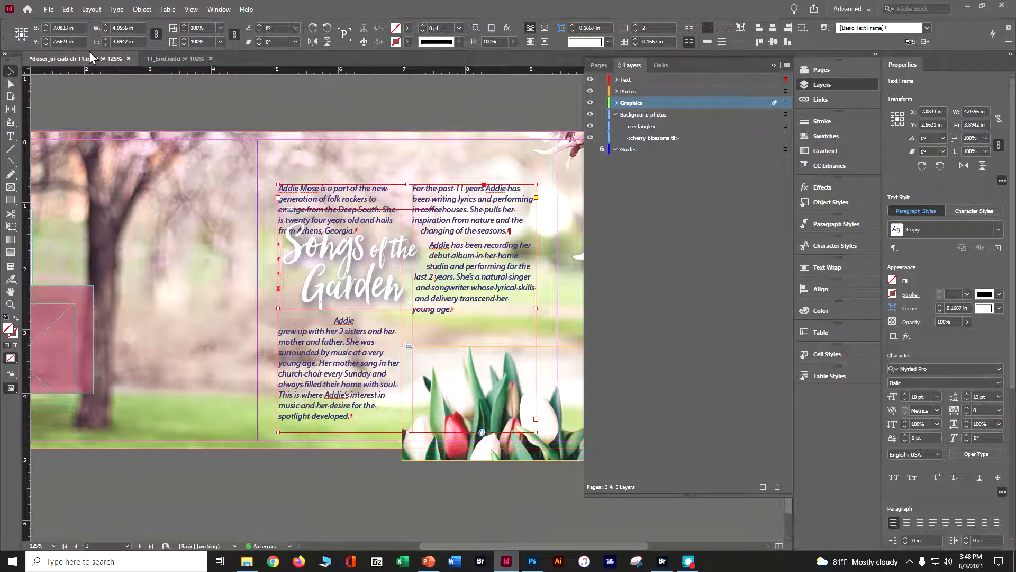
{"action": "left_click", "coordinate": [290, 109]}
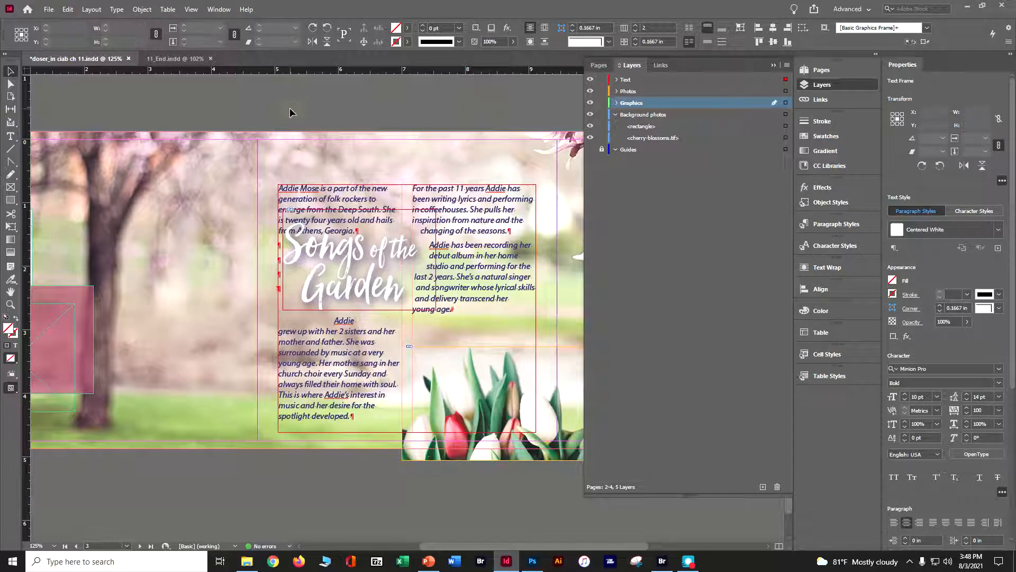
Load Flower-Title.ai from the Lesson11 folder for placing on the page with the pink and blue rectangles.
{"action": "key", "text": "ctrl+minus"}
{"action": "key", "text": "ctrl+minus"}
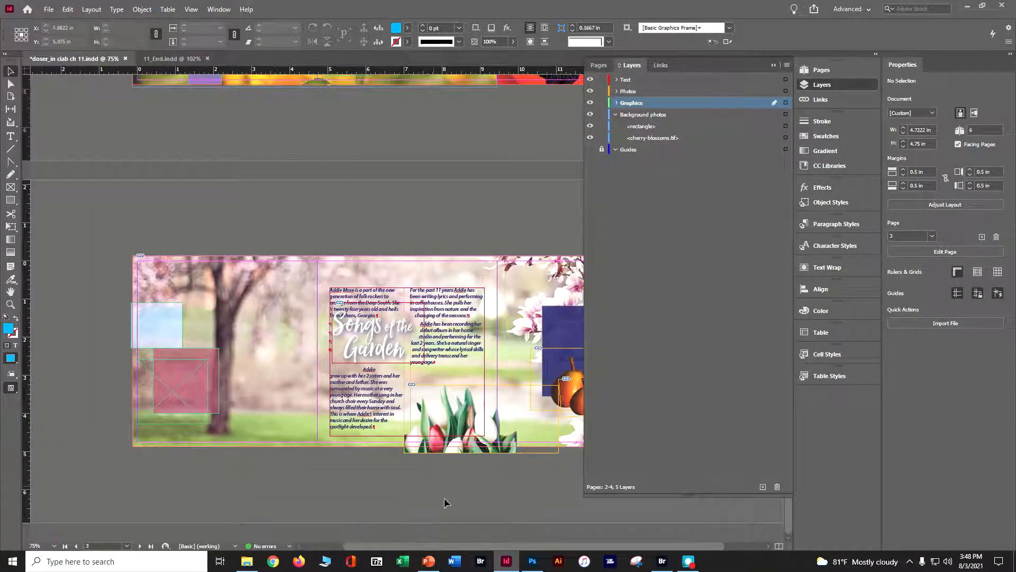
{"action": "left_click_drag", "start_coordinate": [456, 545], "coordinate": [484, 544]}
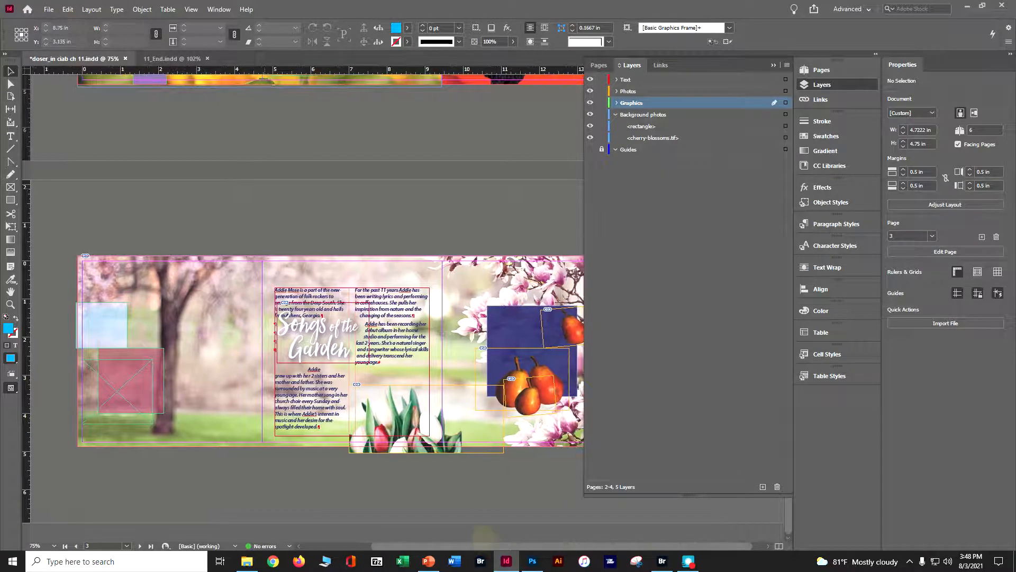
{"action": "left_click", "coordinate": [47, 9]}
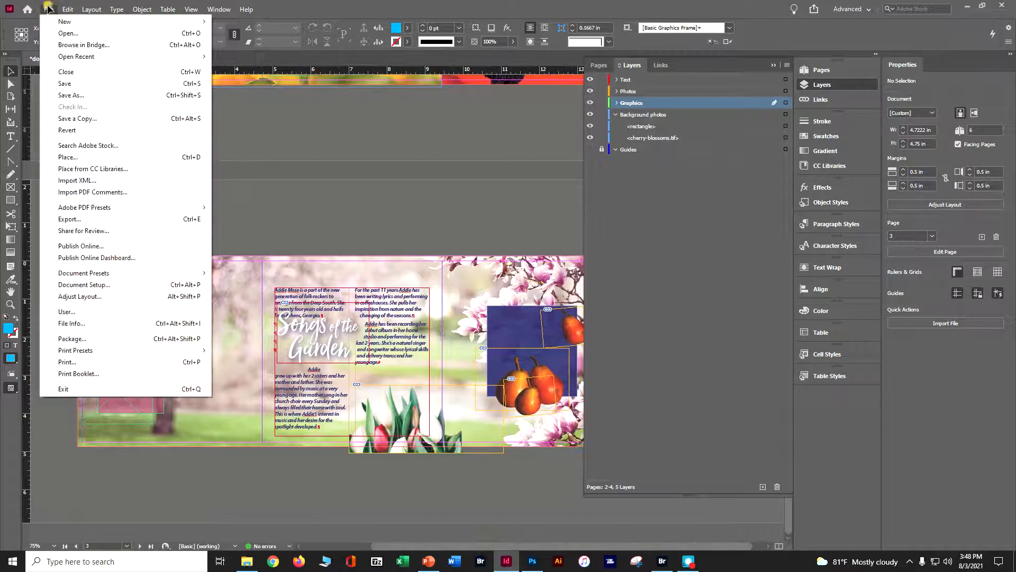
{"action": "left_click", "coordinate": [78, 157]}
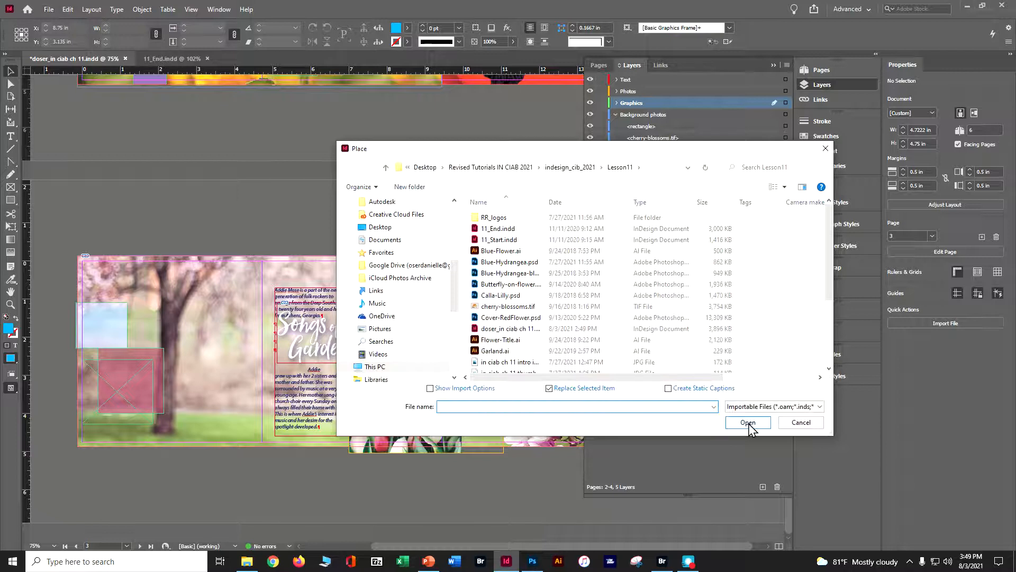
{"action": "left_click", "coordinate": [520, 340]}
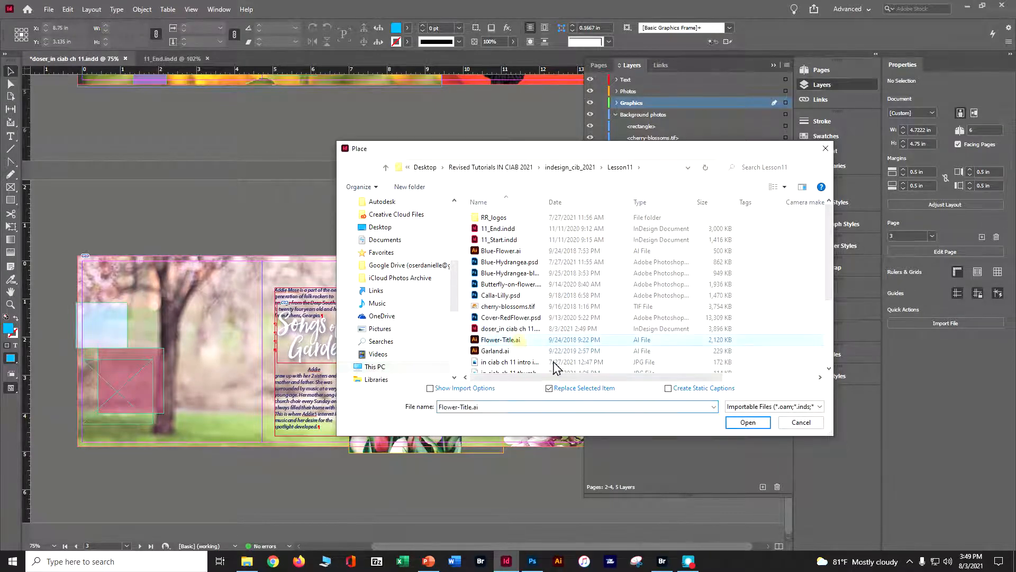
{"action": "left_click", "coordinate": [748, 422]}
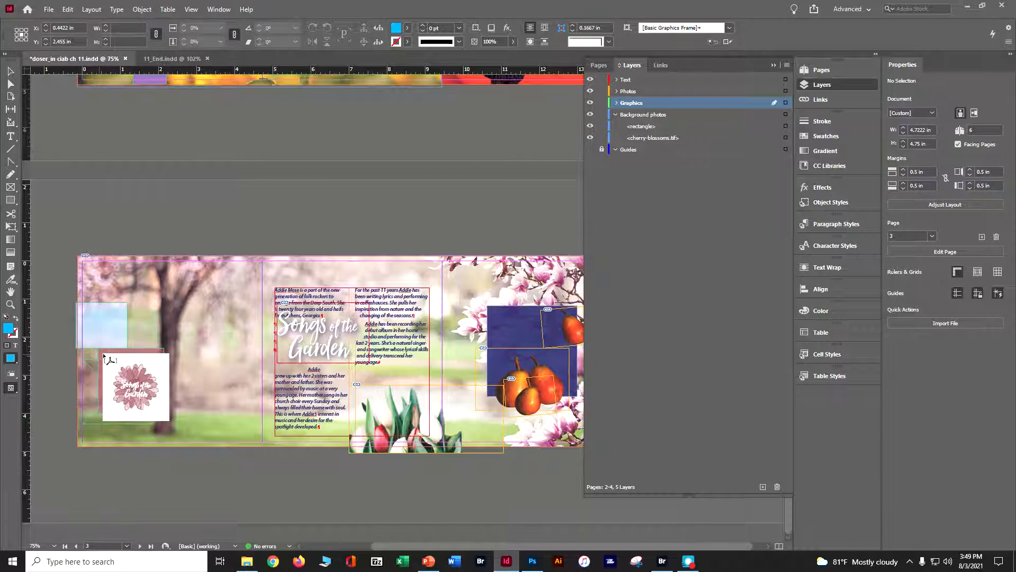
Try placing the flower title artwork in the pink rectangle, and undo the placement.
{"action": "left_click", "coordinate": [106, 359]}
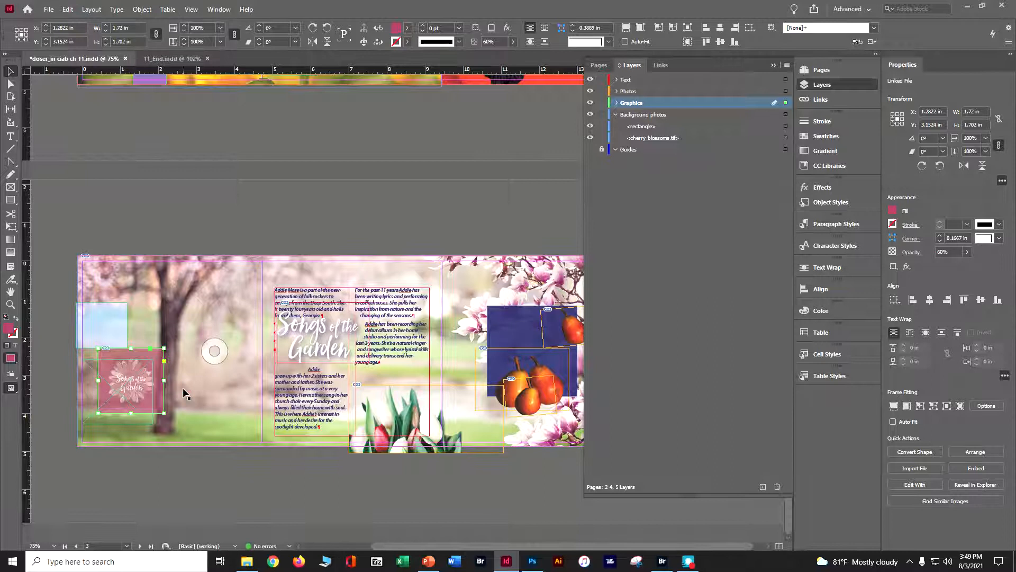
{"action": "key", "text": "ctrl+="}
{"action": "key", "text": "ctrl+="}
{"action": "key", "text": "ctrl+="}
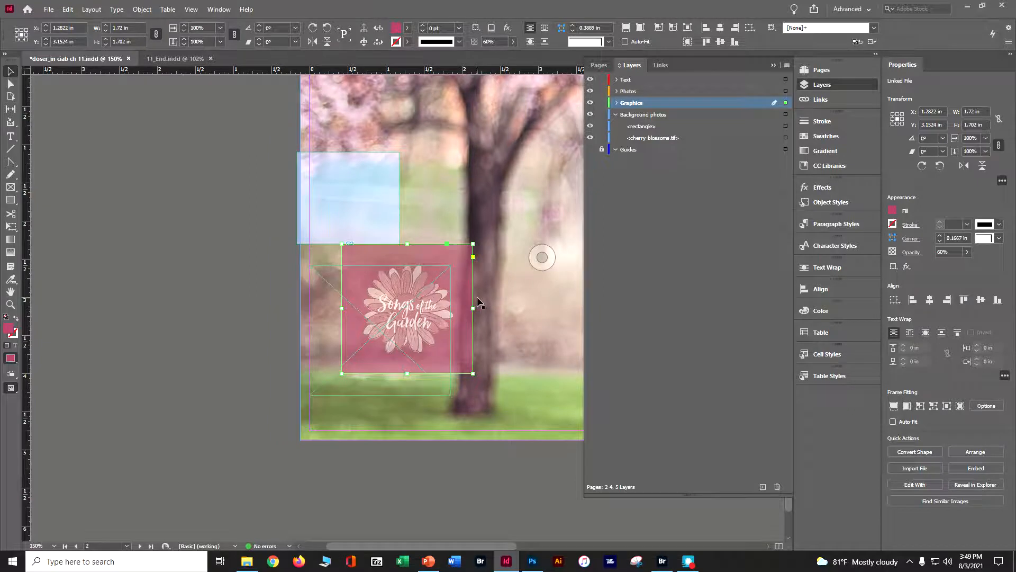
{"action": "key", "text": "ctrl+z"}
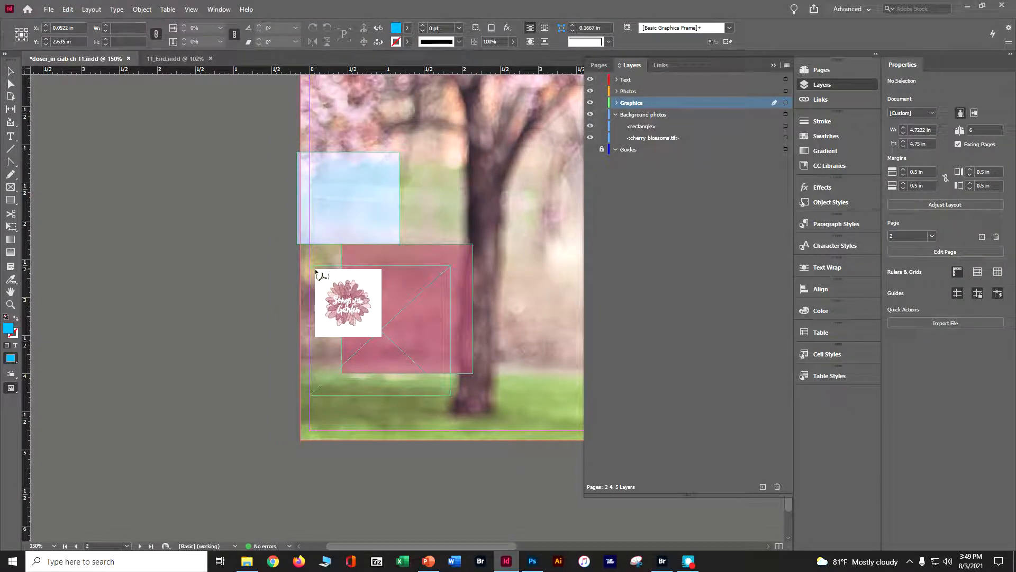
Place the flower title in the empty frame overlapping the pink rectangle, and list the objects on the Graphics layer.
{"action": "left_click", "coordinate": [315, 270]}
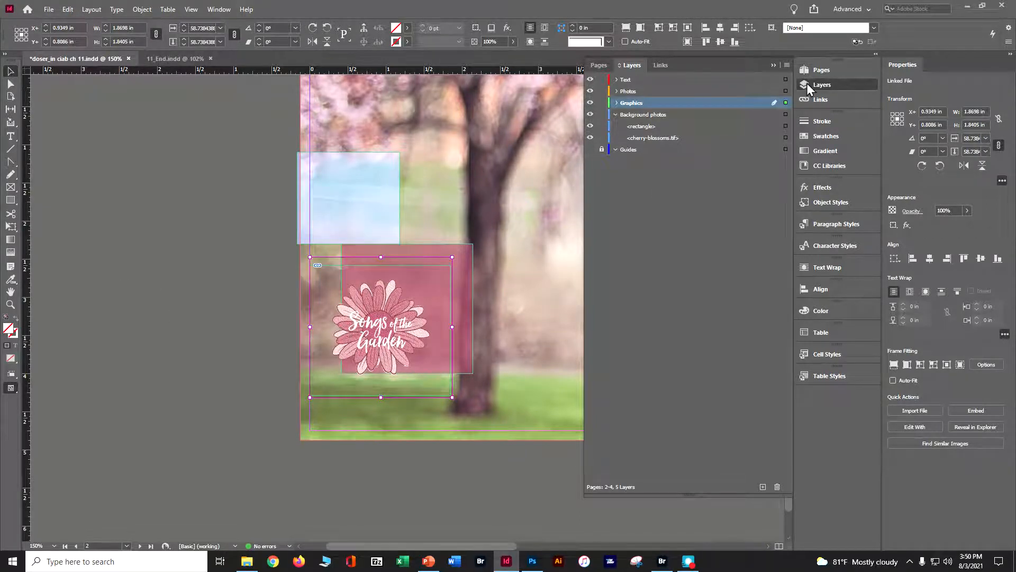
{"action": "left_click", "coordinate": [615, 103]}
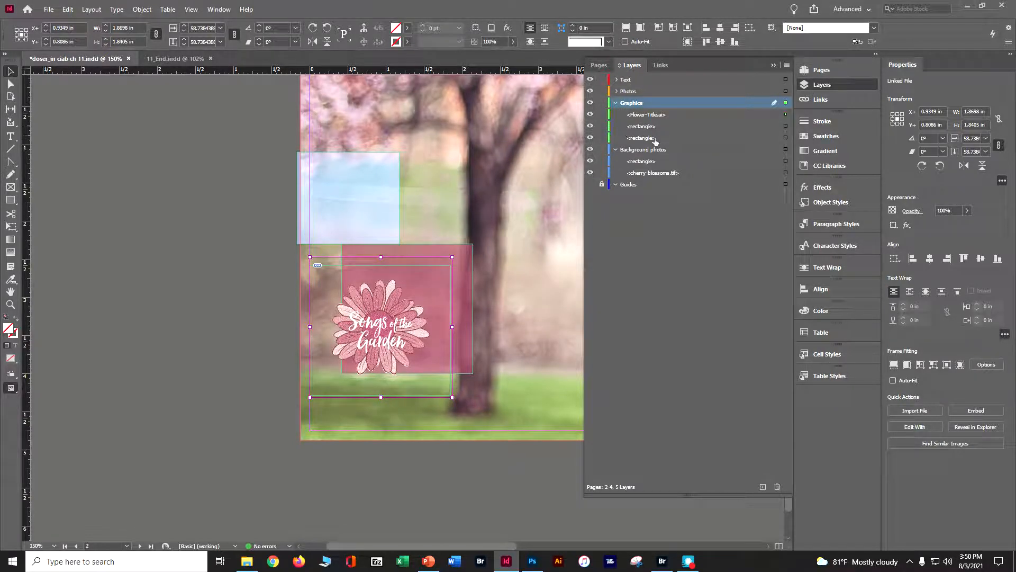
{"action": "left_click", "coordinate": [633, 114]}
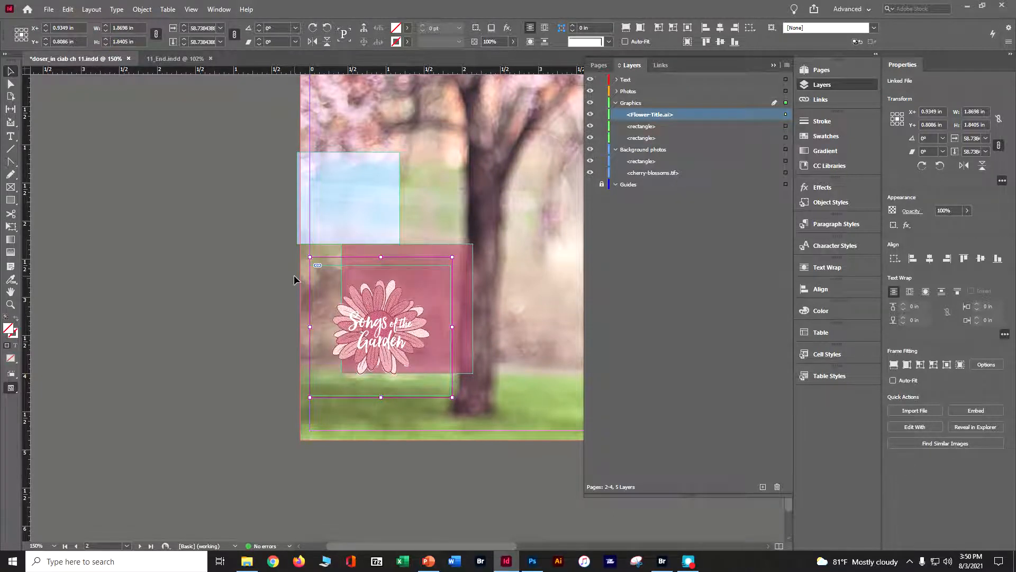
{"action": "key", "text": "Escape"}
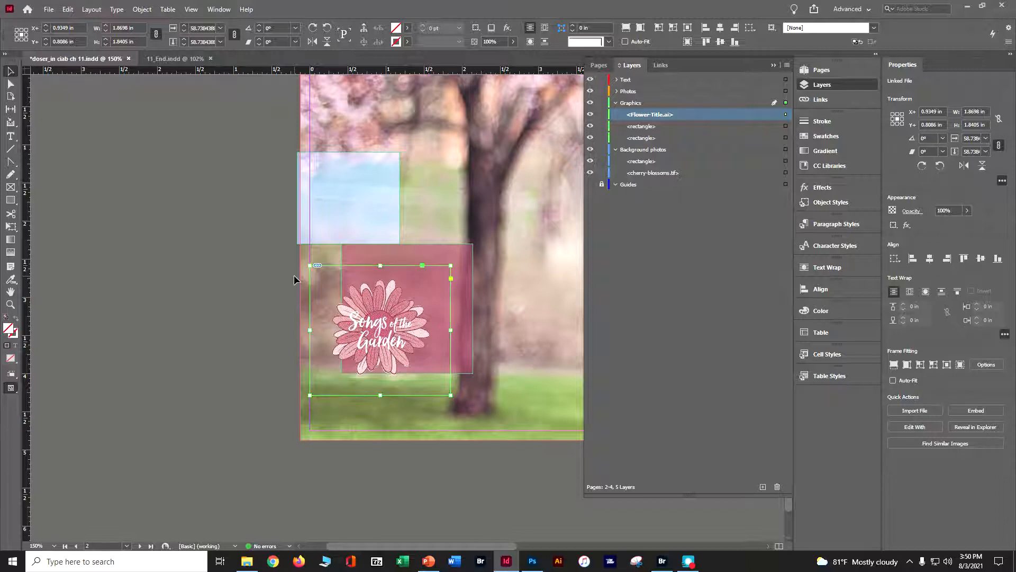
{"action": "left_click", "coordinate": [173, 249]}
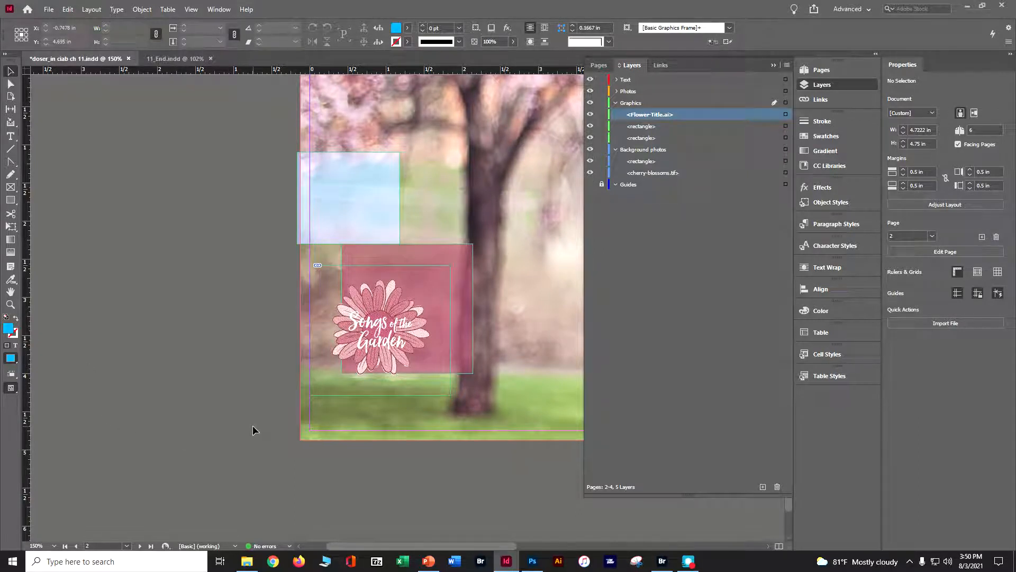
Open the Object Layer Options for the placed flower title and turn on the preview.
{"action": "left_click", "coordinate": [373, 363]}
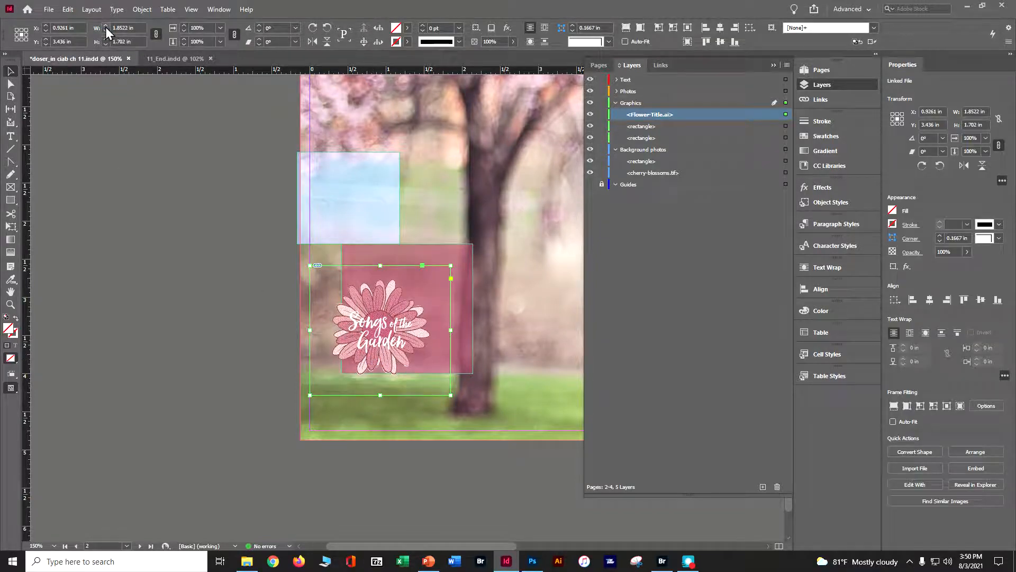
{"action": "left_click", "coordinate": [140, 10]}
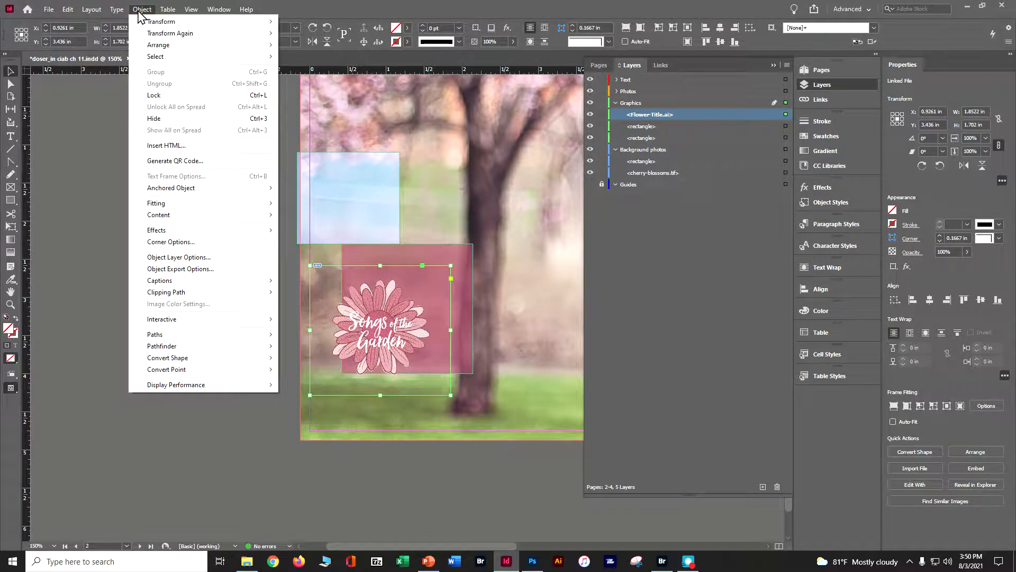
{"action": "left_click", "coordinate": [171, 257]}
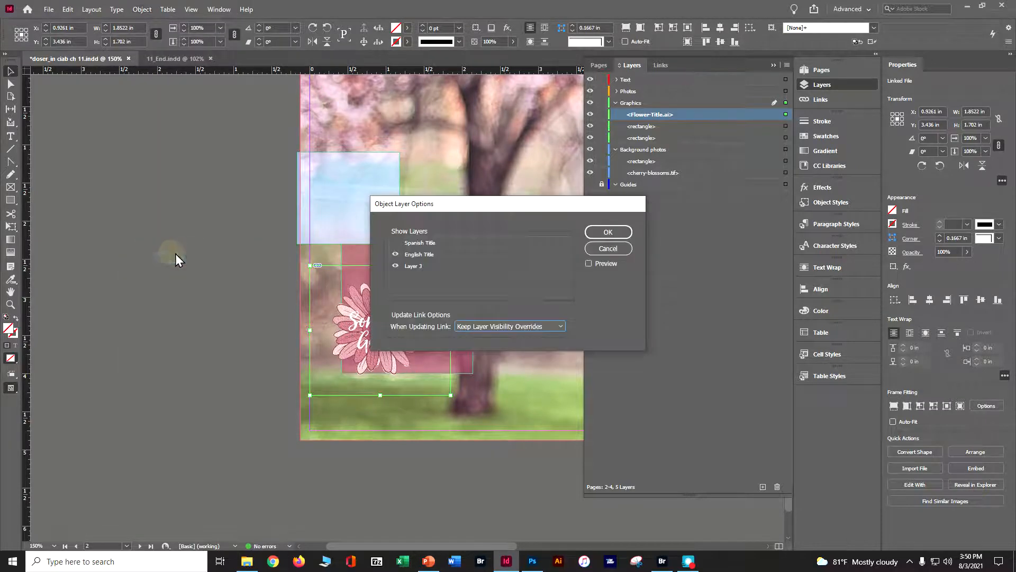
{"action": "left_click_drag", "start_coordinate": [545, 206], "coordinate": [756, 208]}
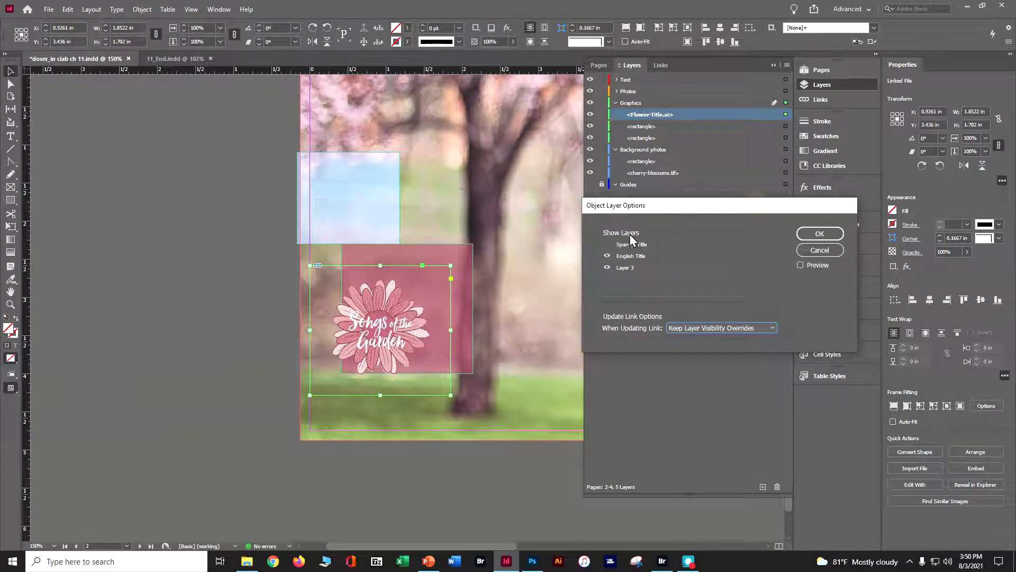
{"action": "left_click", "coordinate": [801, 265]}
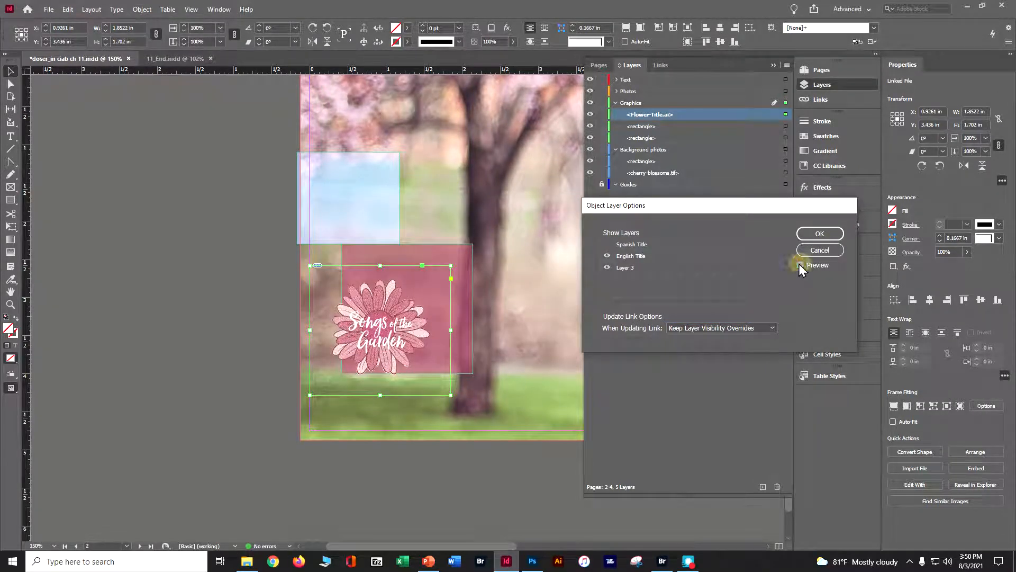
Show the Spanish Title layer and hide the English Title layer of the placed flower title, keeping Layer 3 visible, and save the document.
{"action": "left_click", "coordinate": [607, 255]}
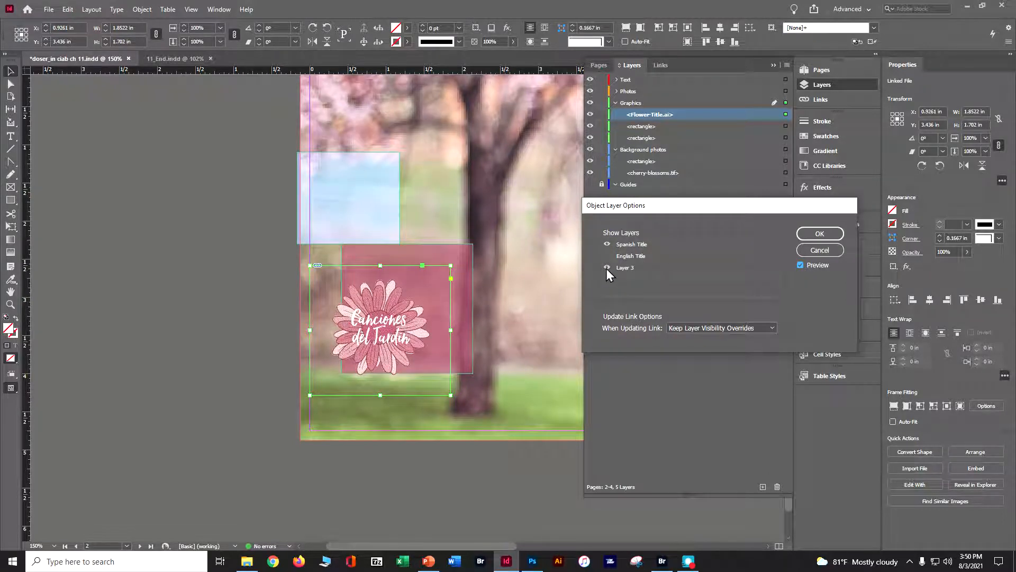
{"action": "left_click", "coordinate": [607, 268]}
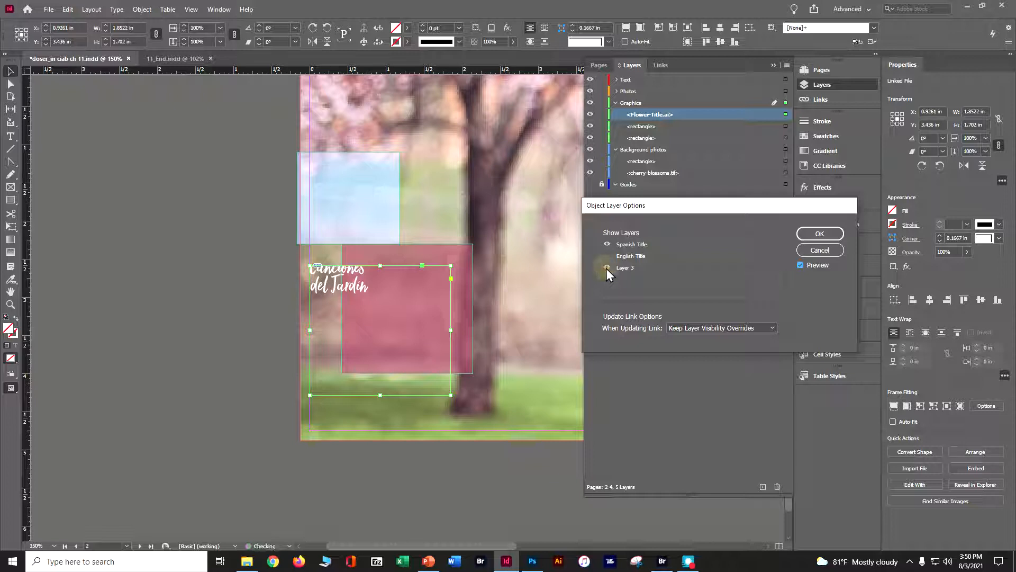
{"action": "left_click", "coordinate": [606, 268]}
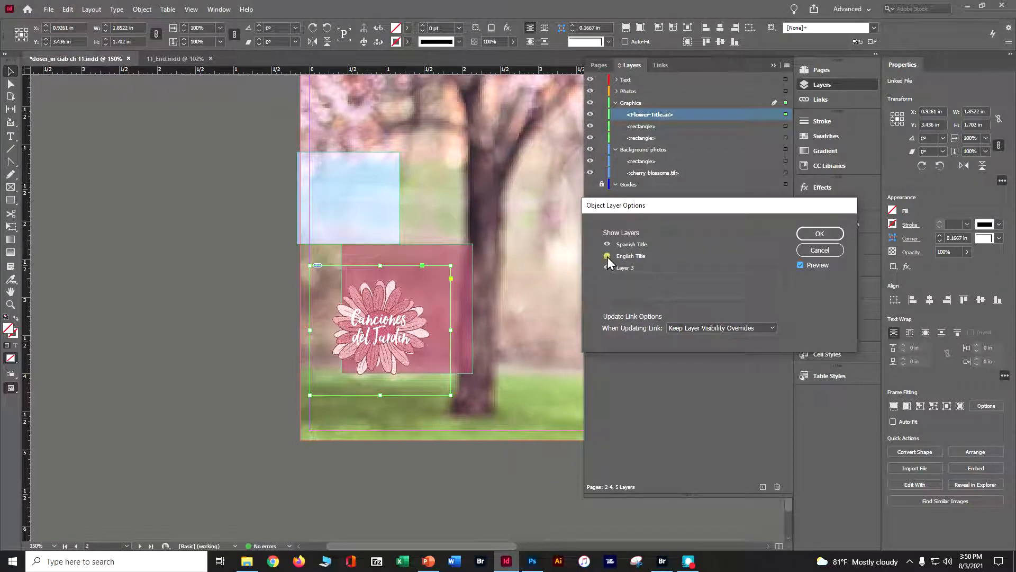
{"action": "left_click", "coordinate": [607, 256]}
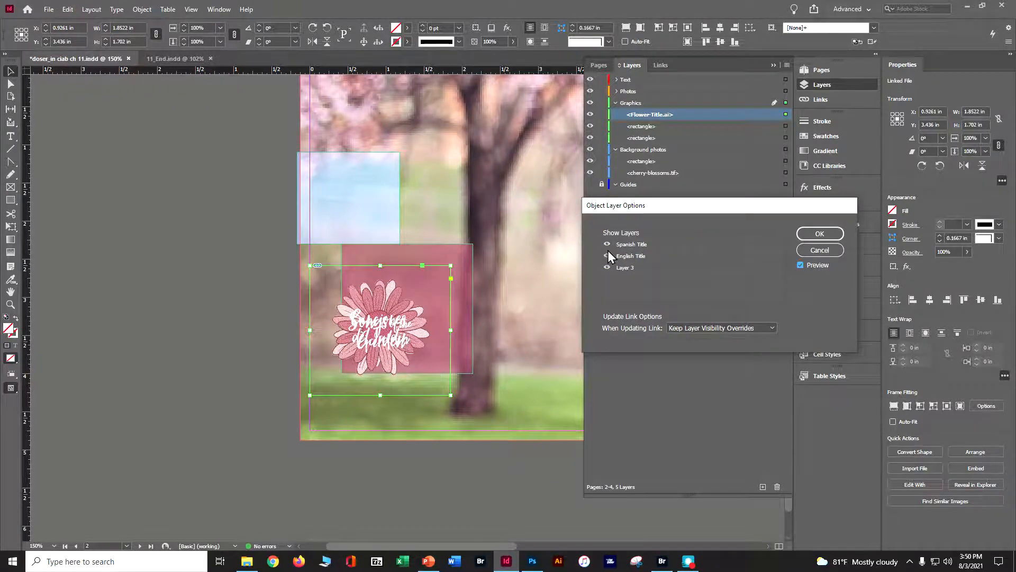
{"action": "left_click", "coordinate": [607, 256]}
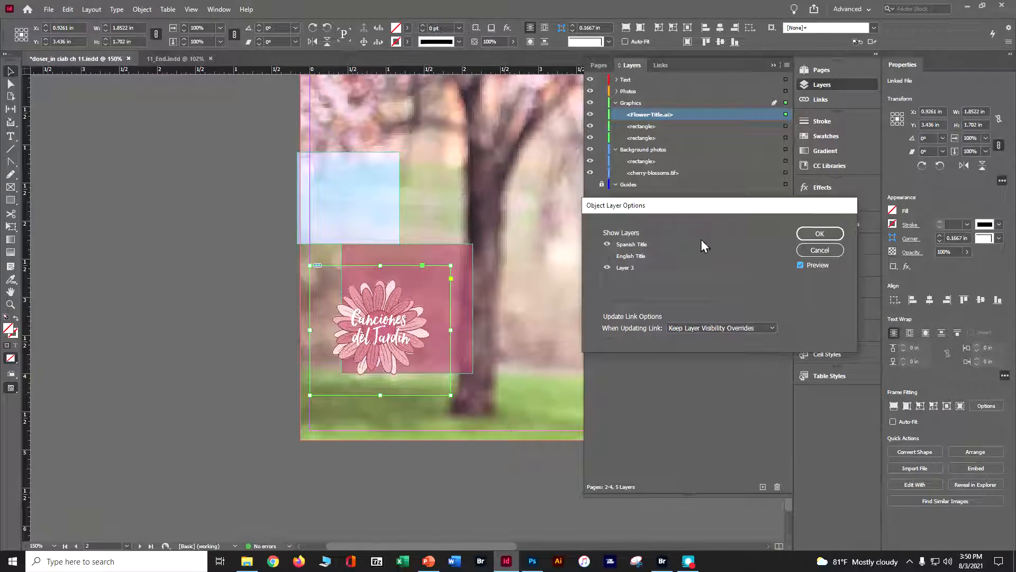
{"action": "left_click", "coordinate": [813, 235]}
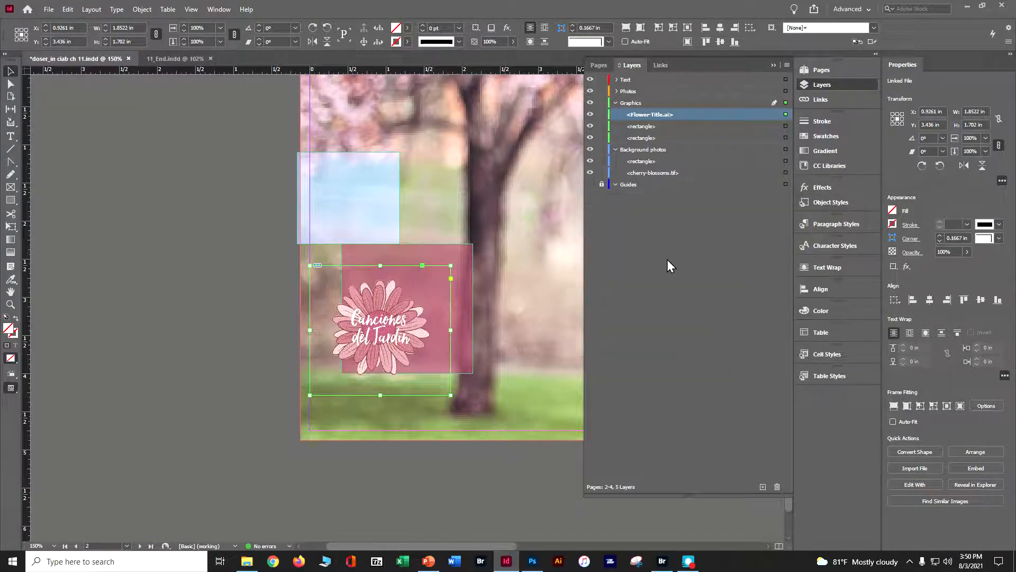
{"action": "left_click", "coordinate": [200, 260]}
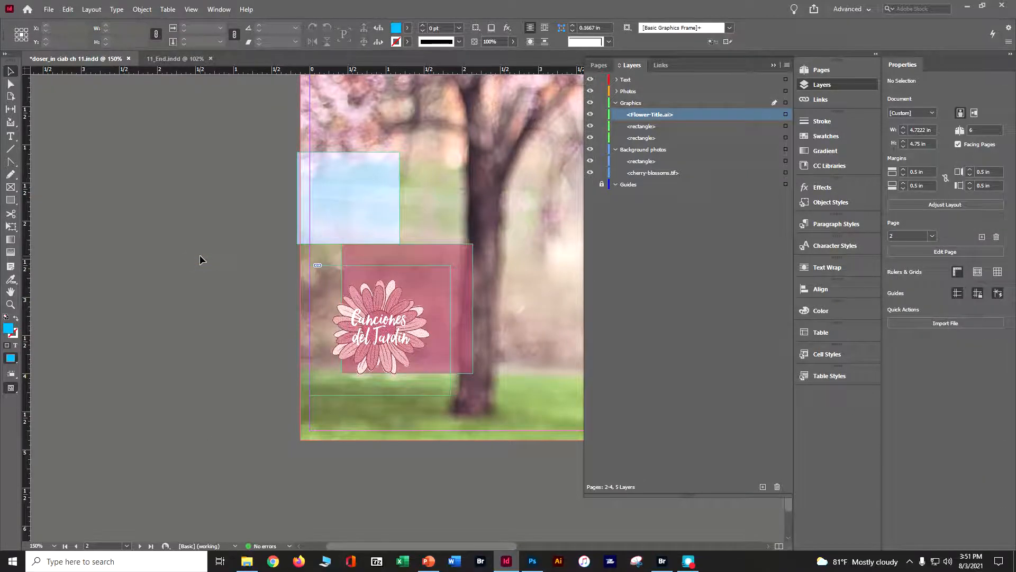
{"action": "key", "text": "ctrl+s"}
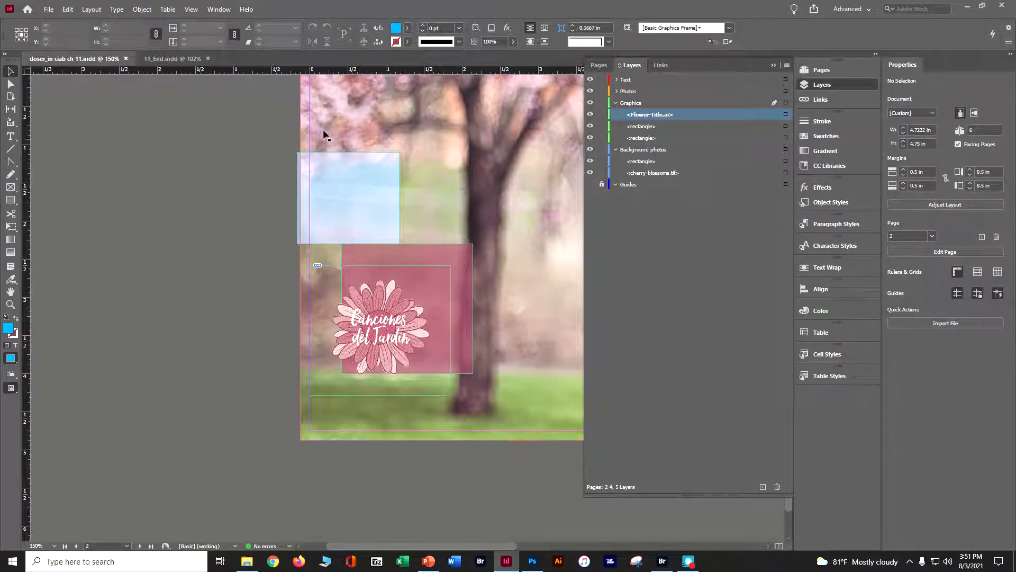
Go to page 6 with the sunflower and song list, and fit the page in the window.
{"action": "left_click", "coordinate": [772, 68]}
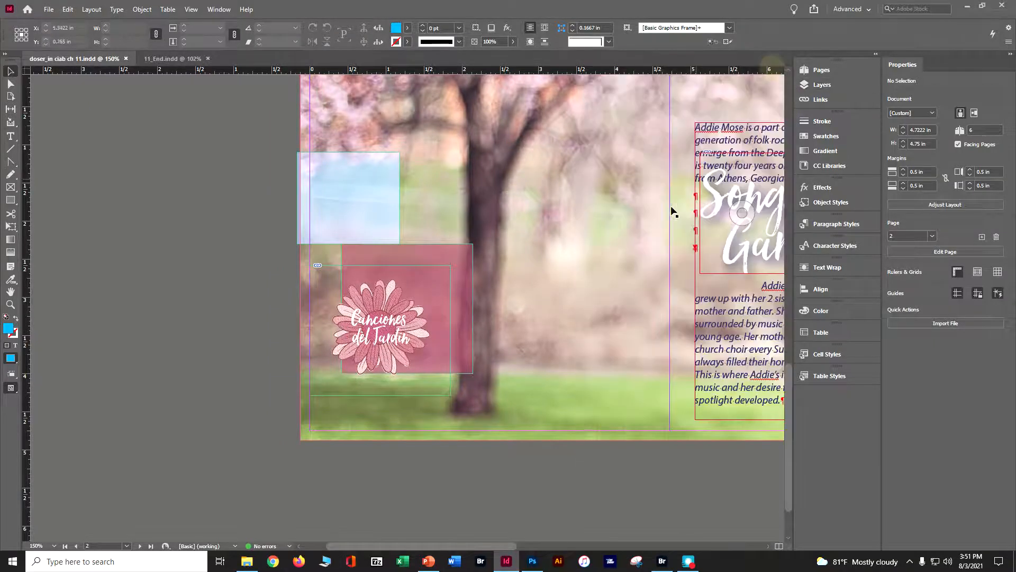
{"action": "left_click", "coordinate": [800, 69]}
{"action": "double_click", "coordinate": [687, 119]}
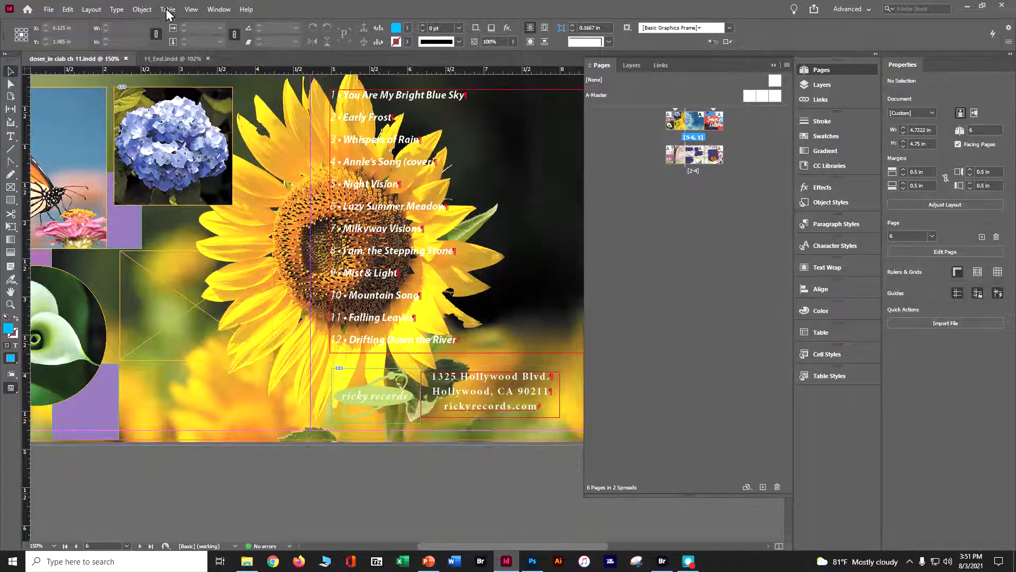
{"action": "left_click", "coordinate": [191, 11]}
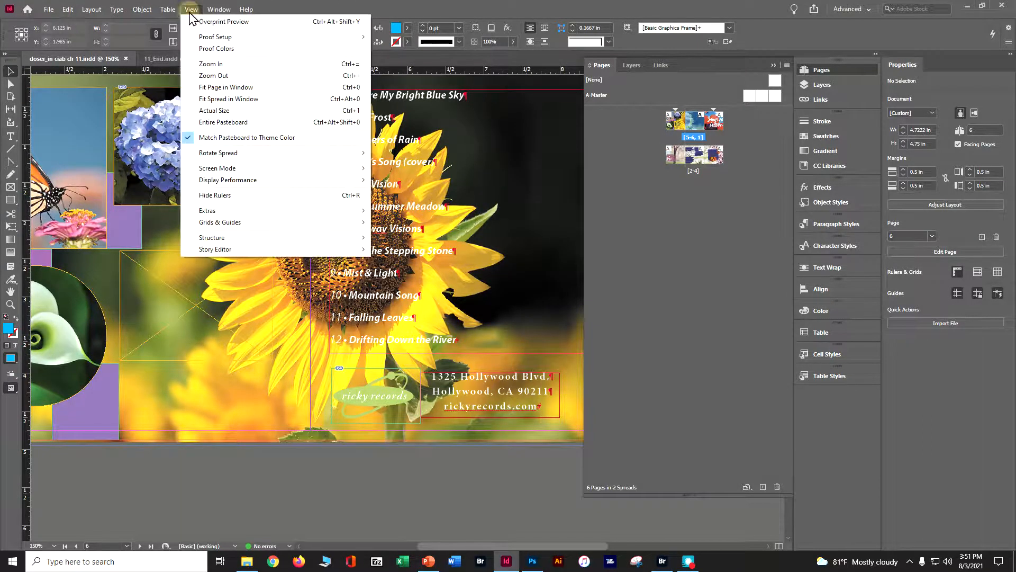
{"action": "left_click", "coordinate": [211, 87]}
{"action": "left_click", "coordinate": [773, 64]}
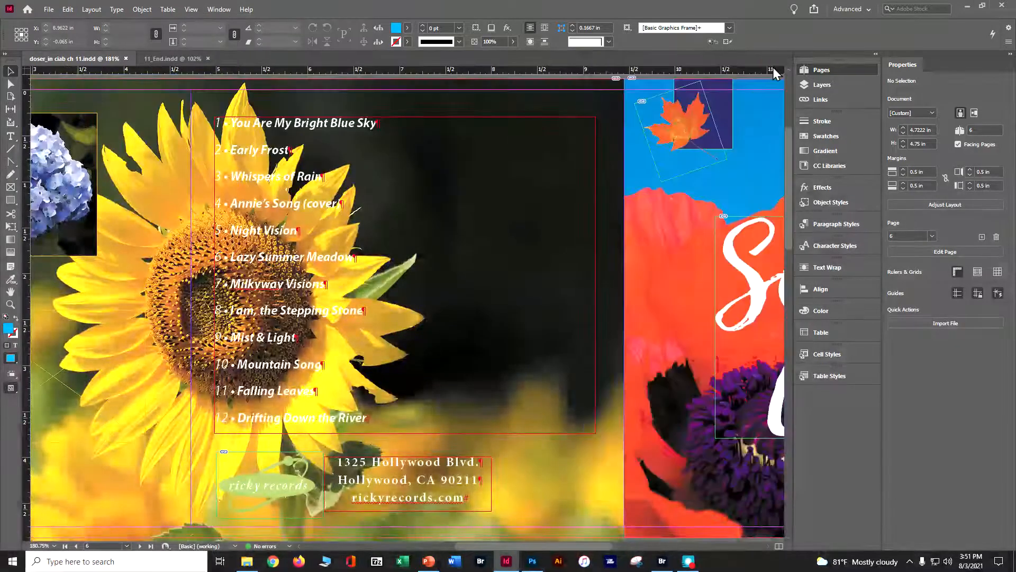
Wrap text around the shape of the Sunflower_2.psd background photo, with contour type Select Subject and a 0.25 in offset.
{"action": "left_click", "coordinate": [179, 310]}
{"action": "left_click", "coordinate": [188, 186]}
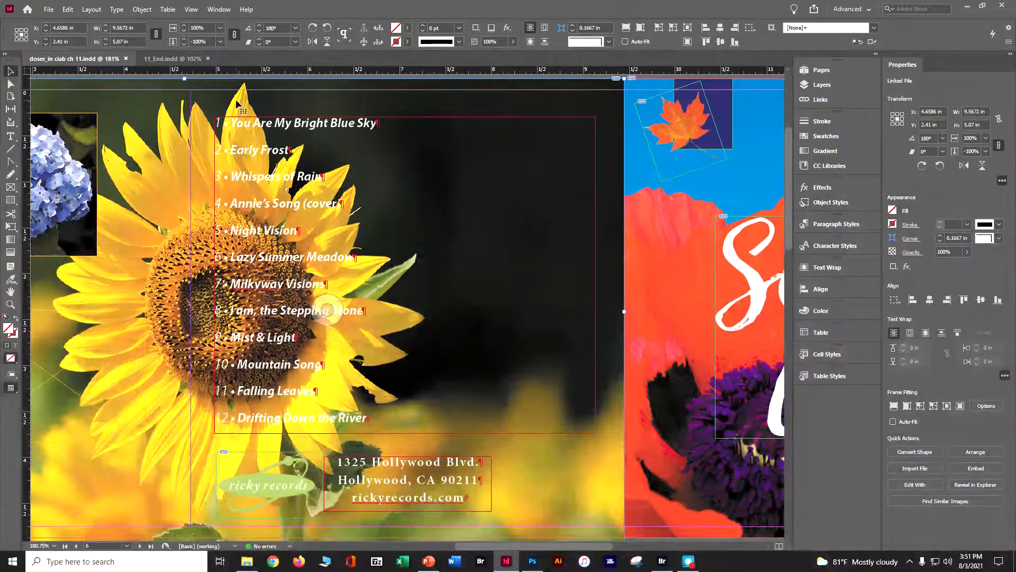
{"action": "left_click", "coordinate": [813, 90]}
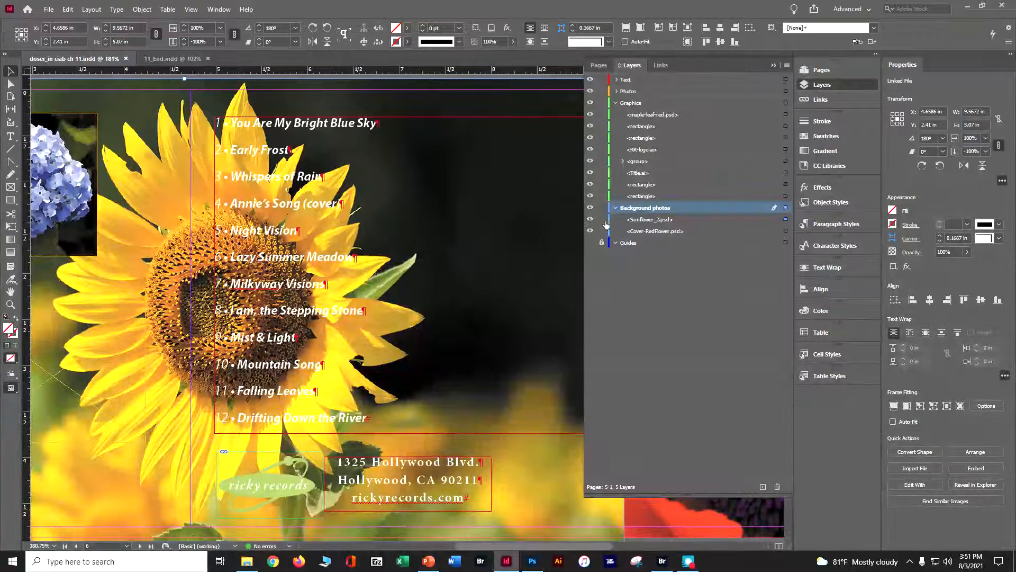
{"action": "left_click", "coordinate": [640, 220]}
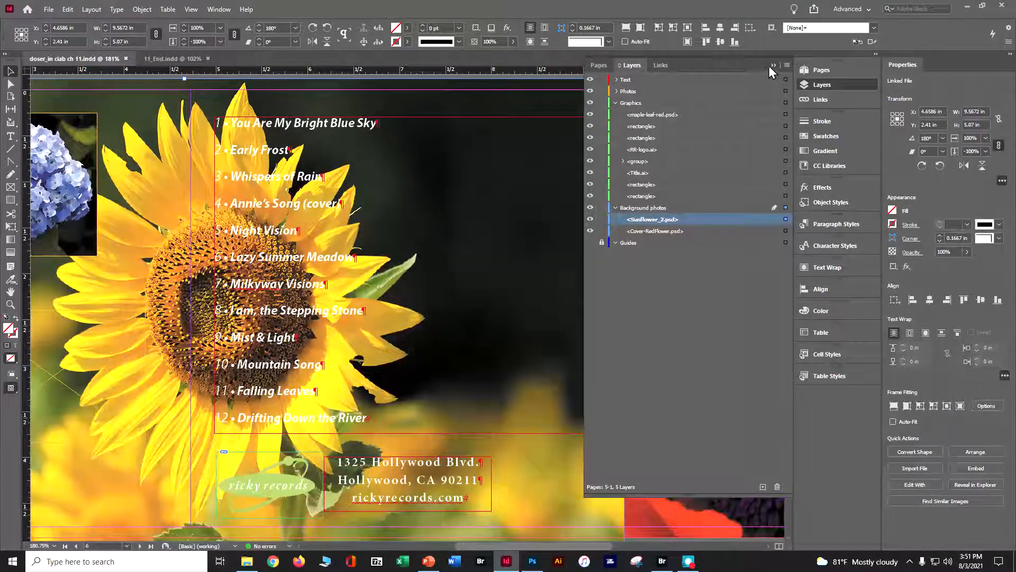
{"action": "left_click", "coordinate": [773, 65]}
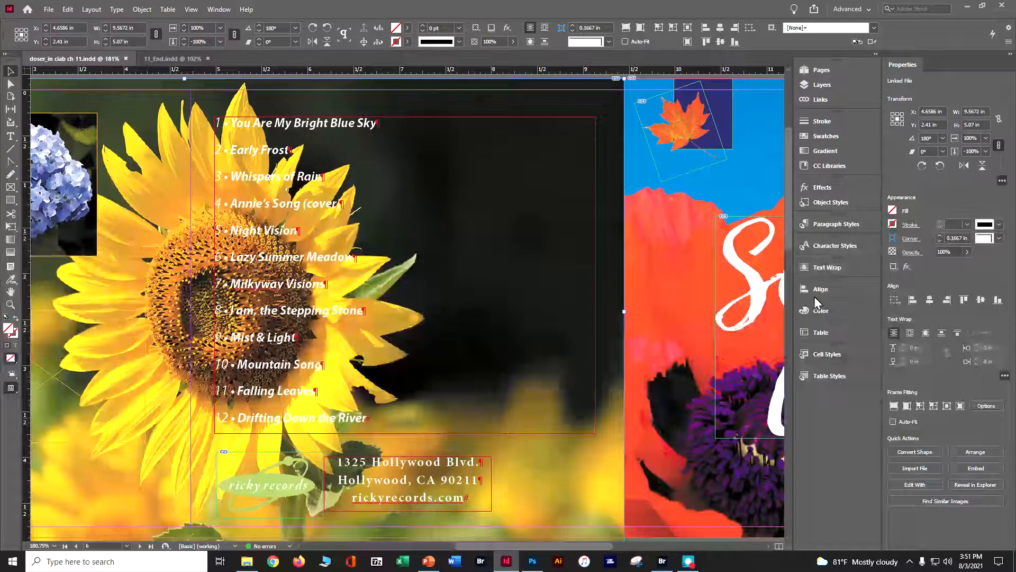
{"action": "left_click", "coordinate": [819, 268]}
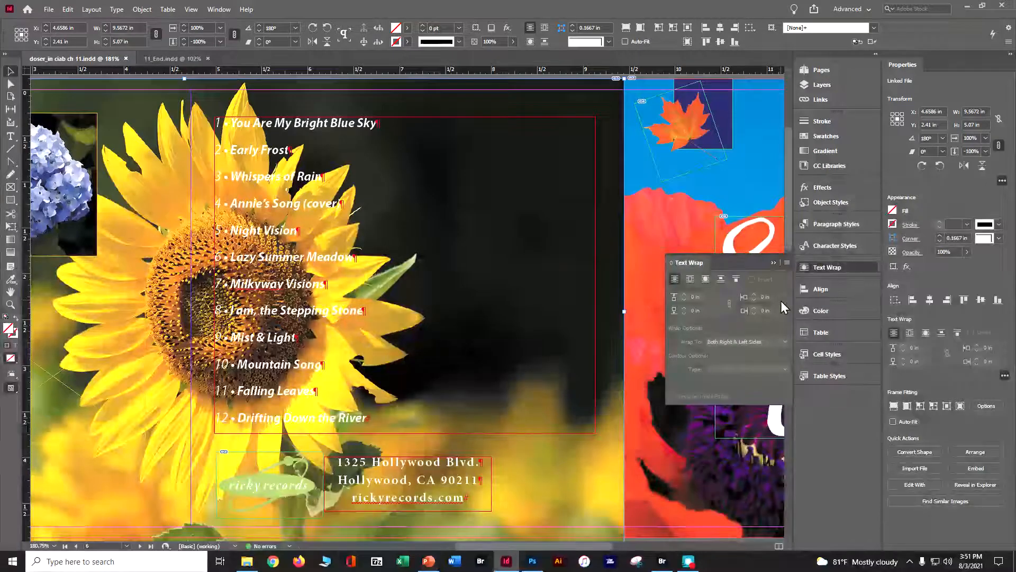
{"action": "left_click", "coordinate": [706, 282]}
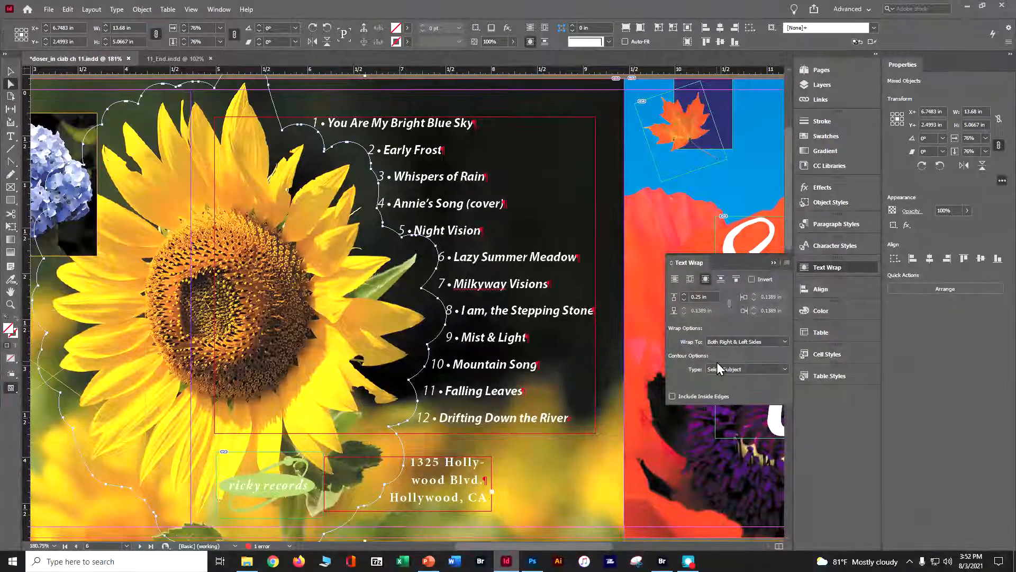
Try tighter sunflower wrap offsets of 0.1875 in and 0.125 in, and return the offset to 0.25 in.
{"action": "left_click", "coordinate": [683, 300]}
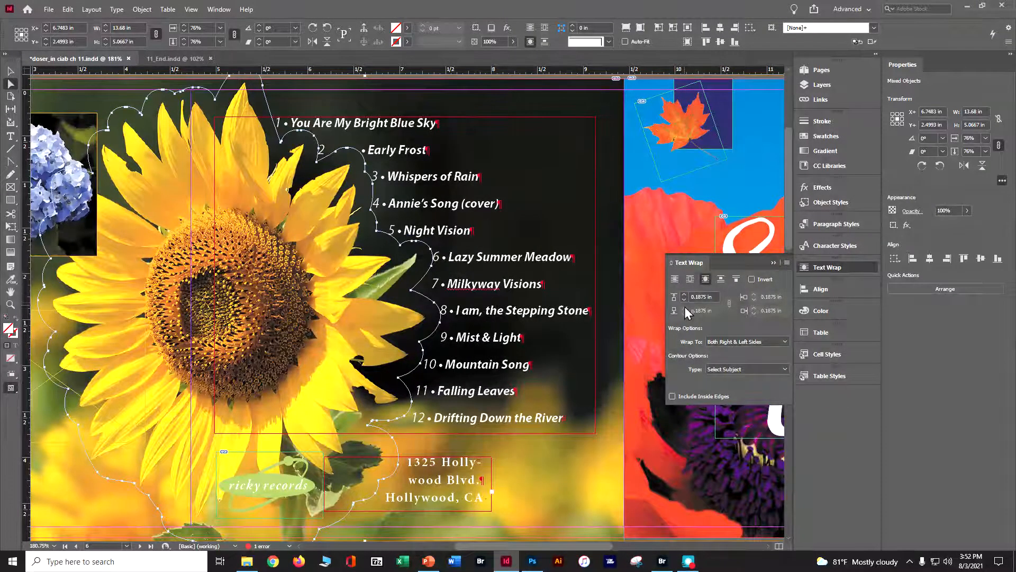
{"action": "left_click", "coordinate": [684, 300]}
{"action": "left_click", "coordinate": [685, 294]}
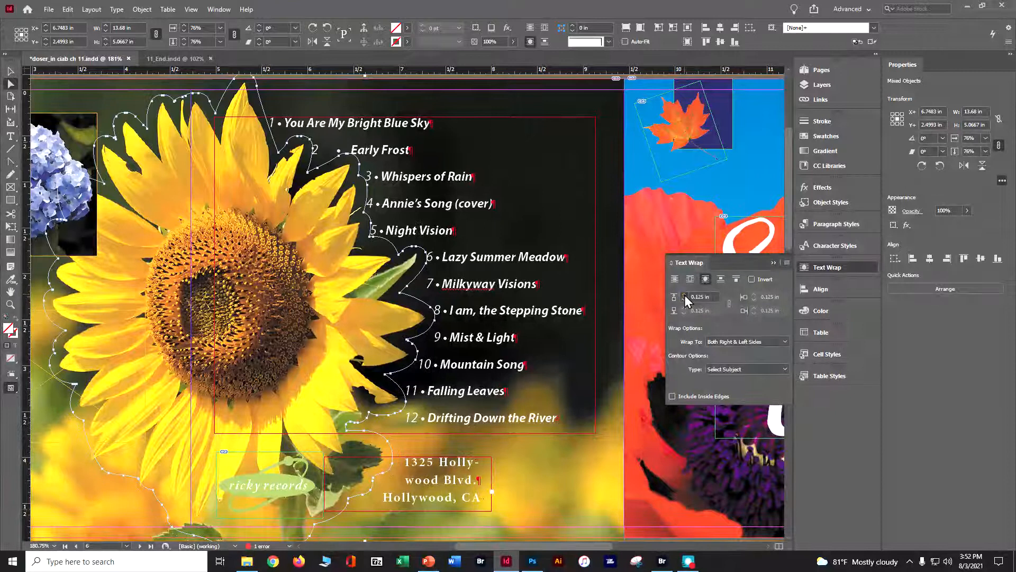
{"action": "left_click", "coordinate": [684, 294]}
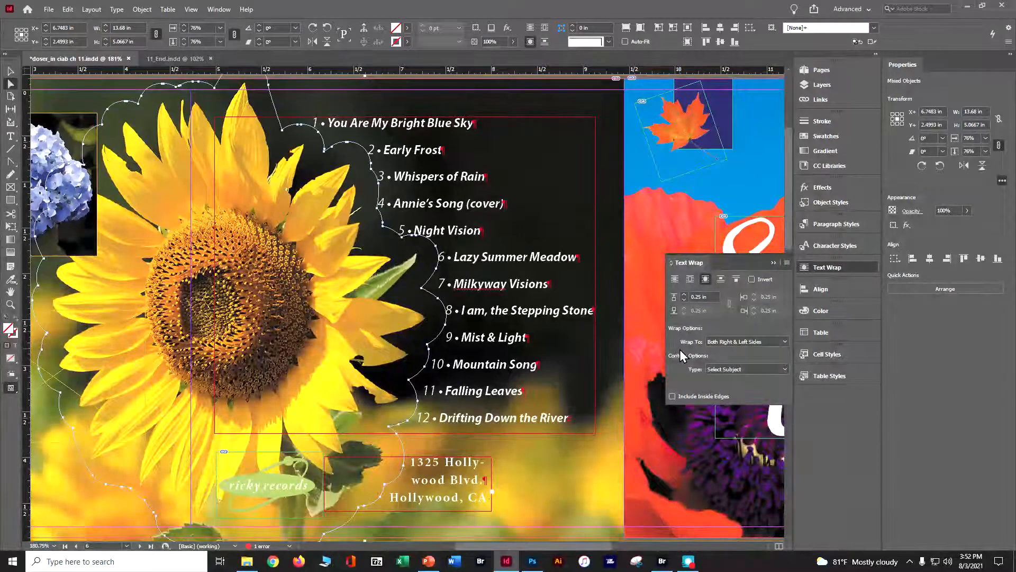
Set the record company's address text frame to ignore text wrap, and save the document.
{"action": "scroll", "coordinate": [488, 414], "scroll_direction": "down", "scroll_amount": 2}
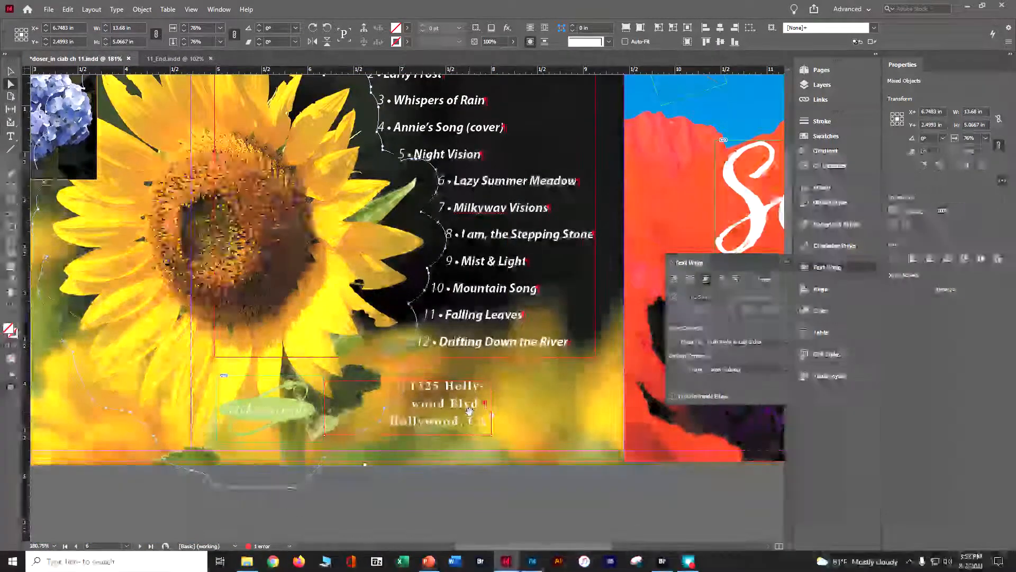
{"action": "left_click", "coordinate": [8, 71]}
{"action": "left_click", "coordinate": [451, 414]}
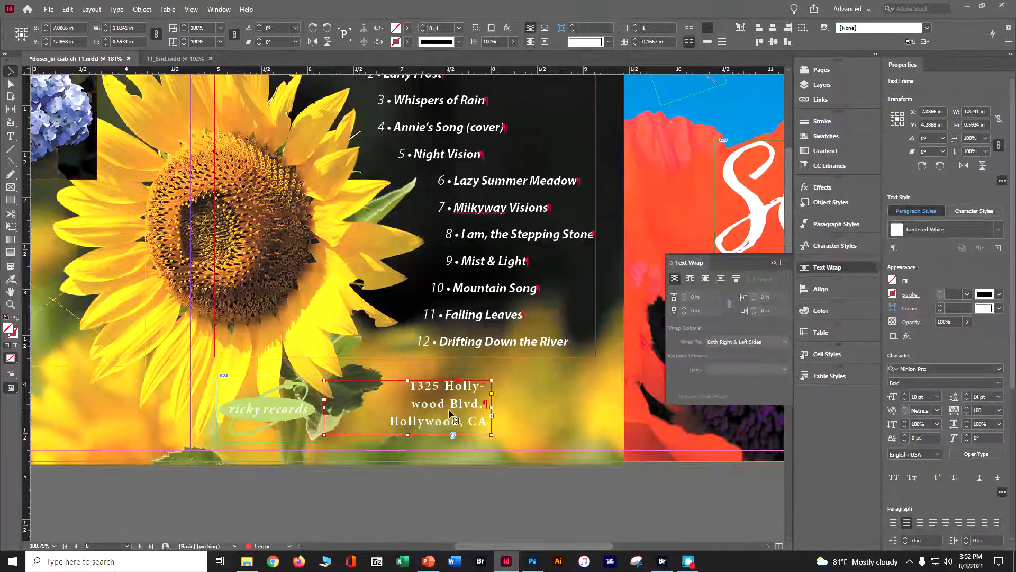
{"action": "left_click", "coordinate": [138, 10]}
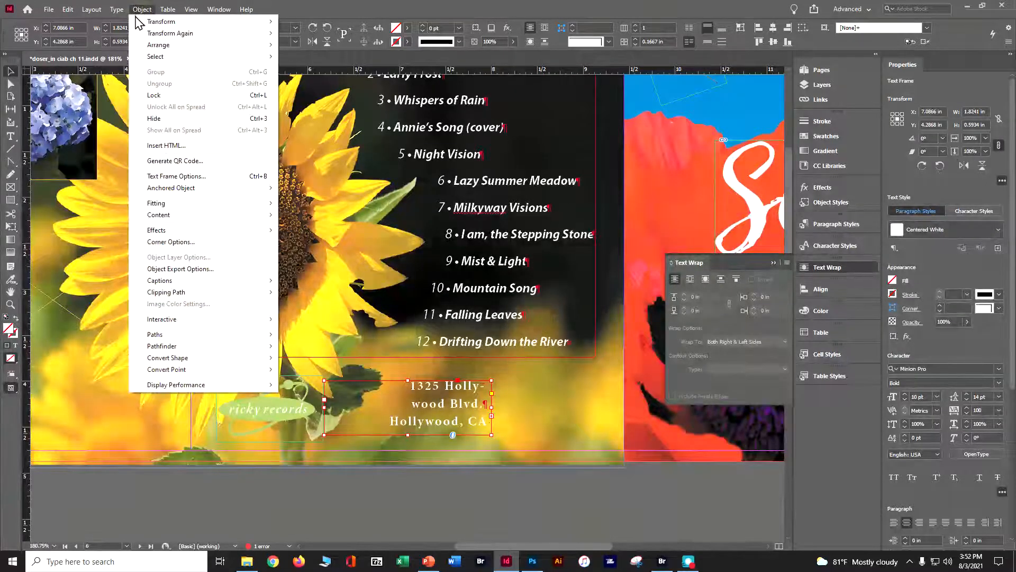
{"action": "left_click", "coordinate": [192, 177]}
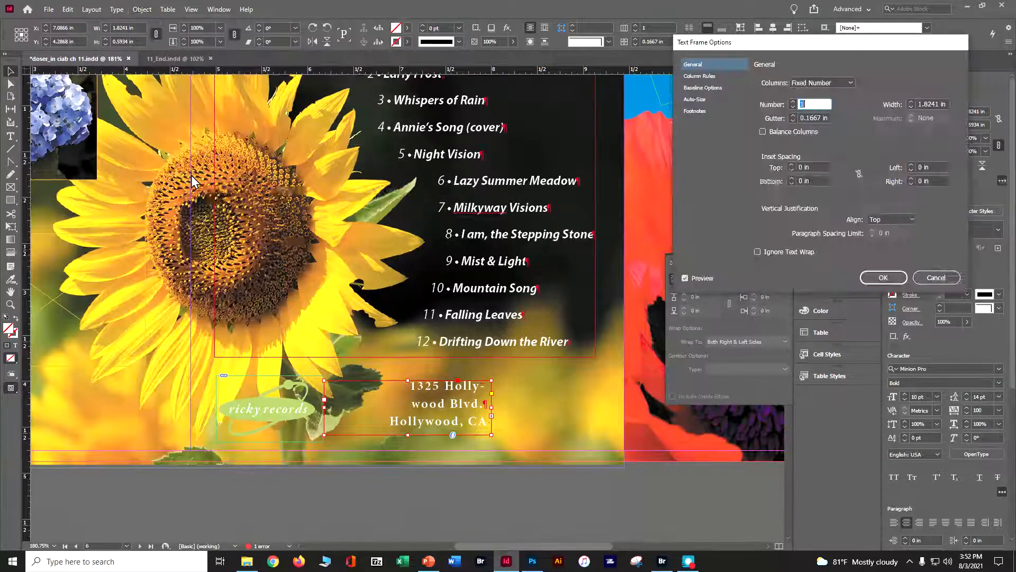
{"action": "left_click", "coordinate": [761, 253]}
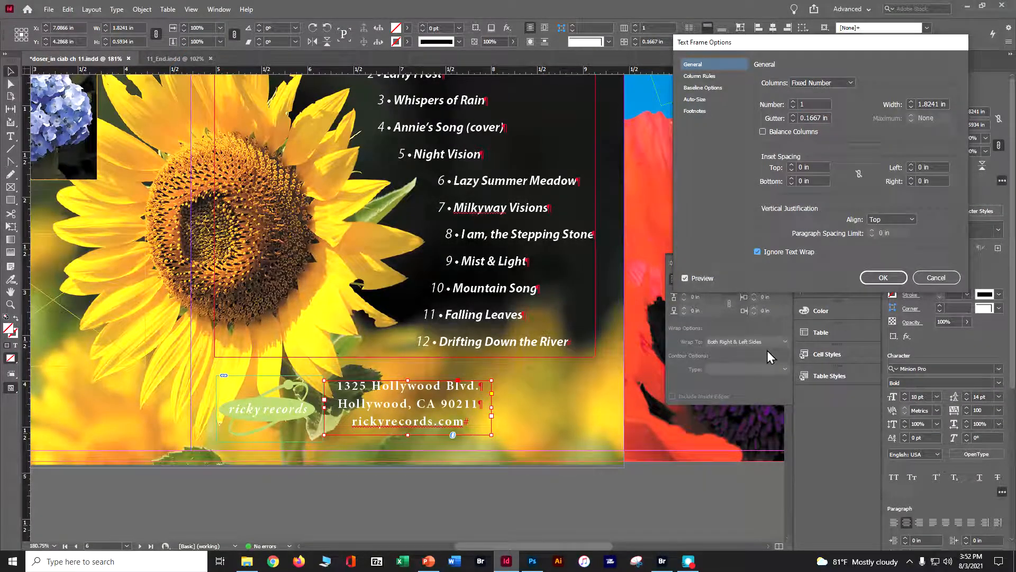
{"action": "left_click", "coordinate": [883, 278]}
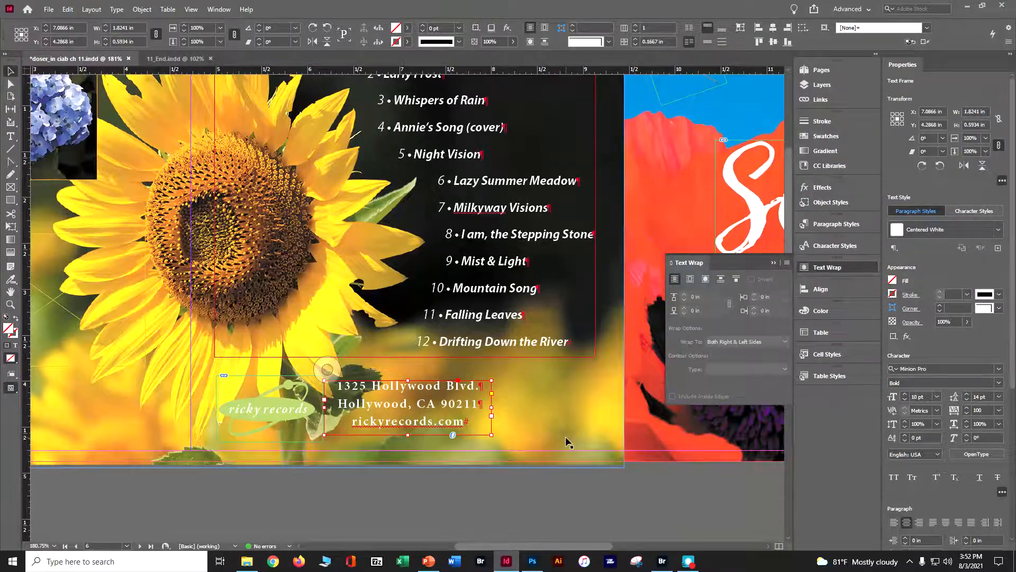
{"action": "key", "text": "ctrl+s"}
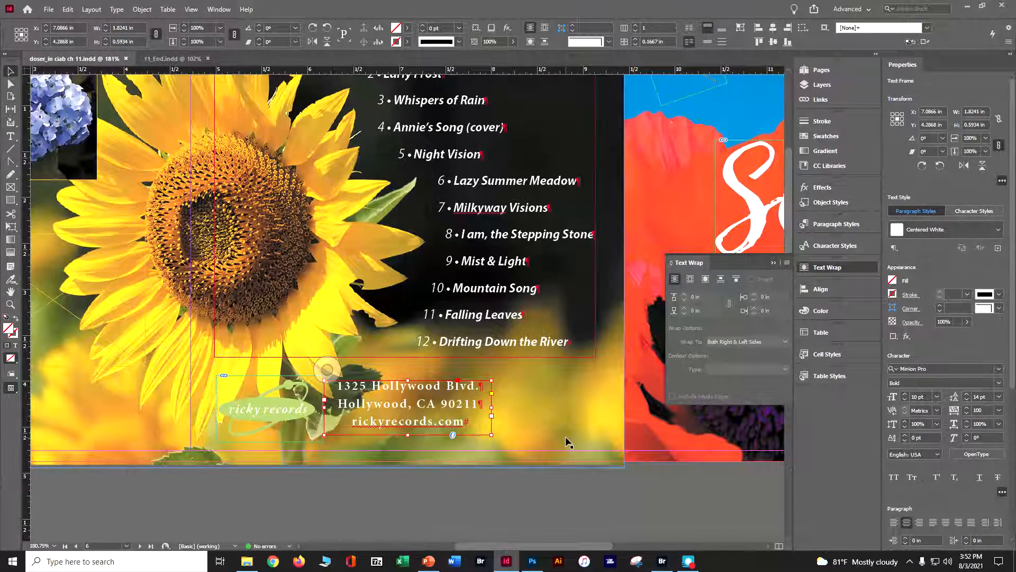